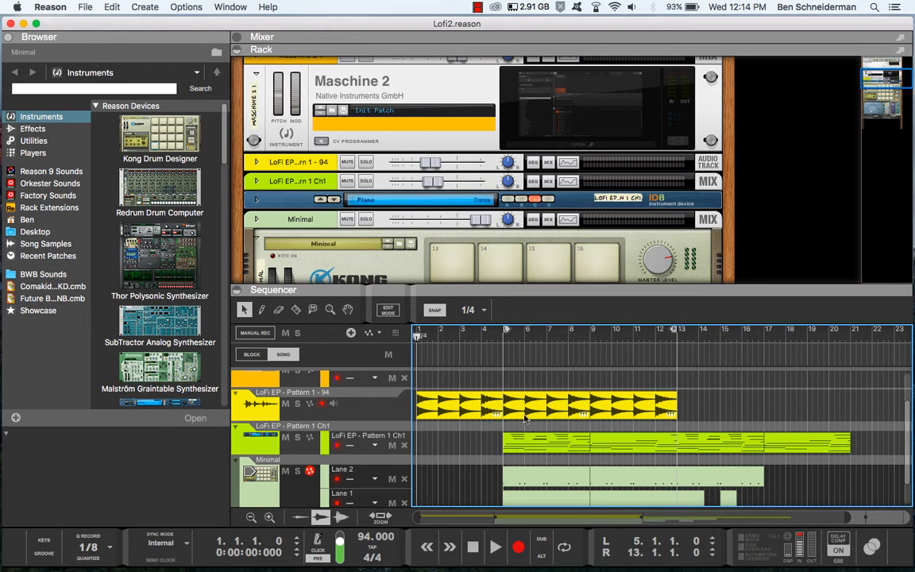
Play the whole arrangement from bar 1 into bar 17 and stop playback
scroll(527, 398, "down", 2)
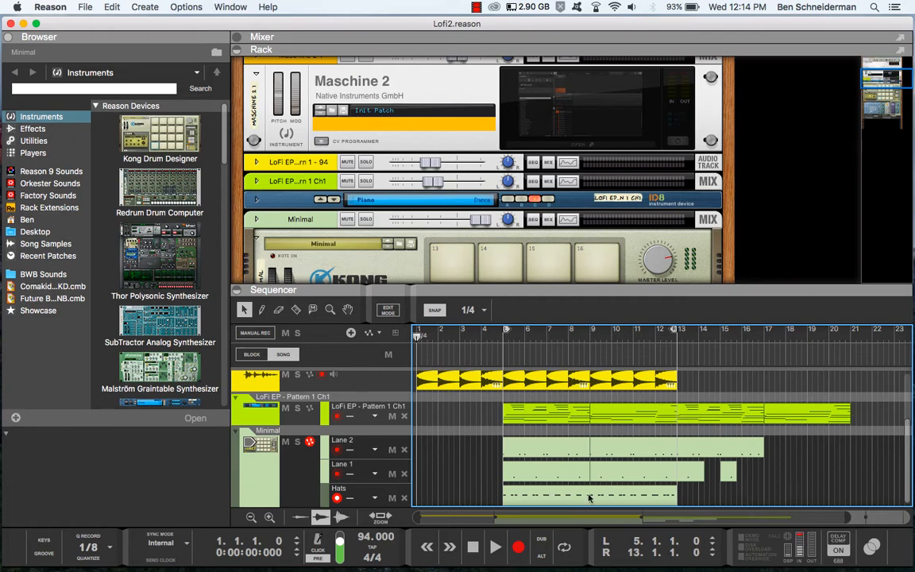
key("ctrl+Up")
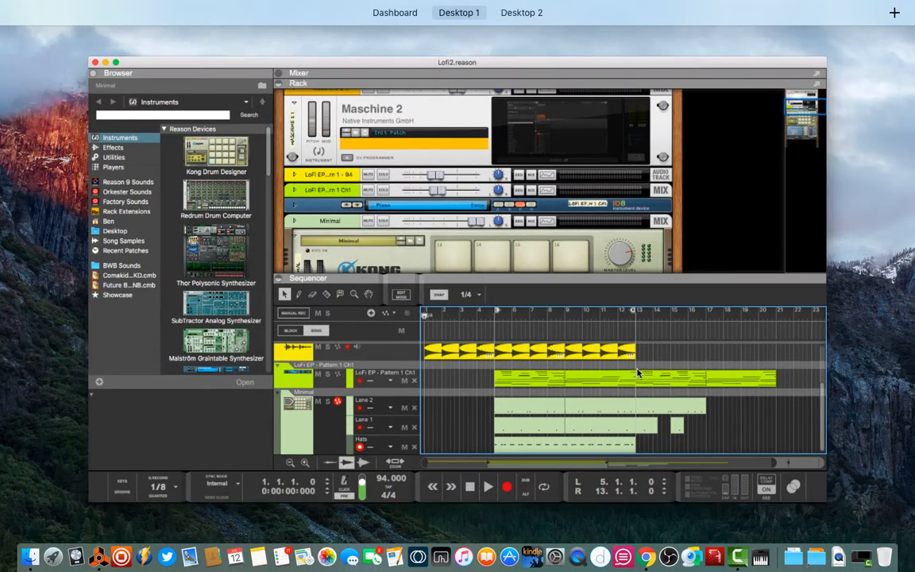
key("ctrl+Up")
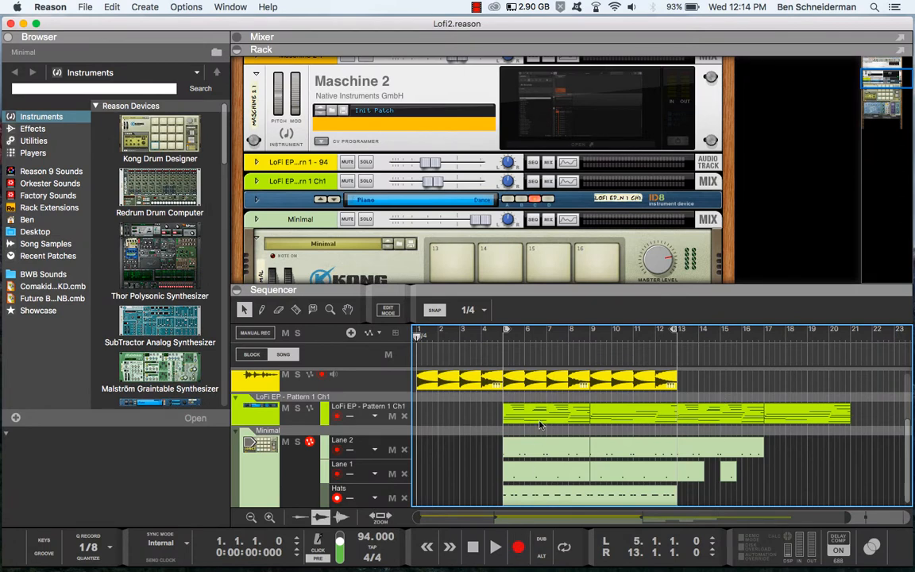
key("space")
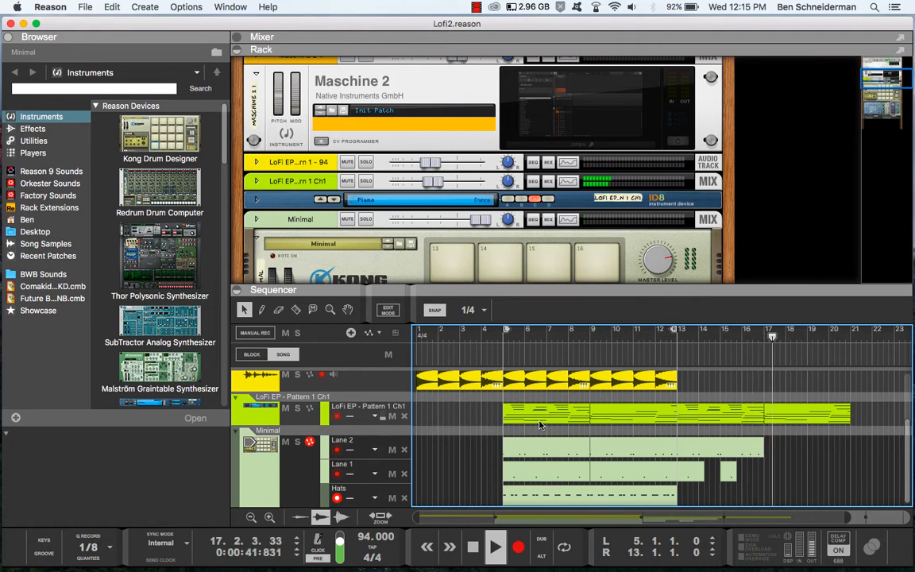
key("space")
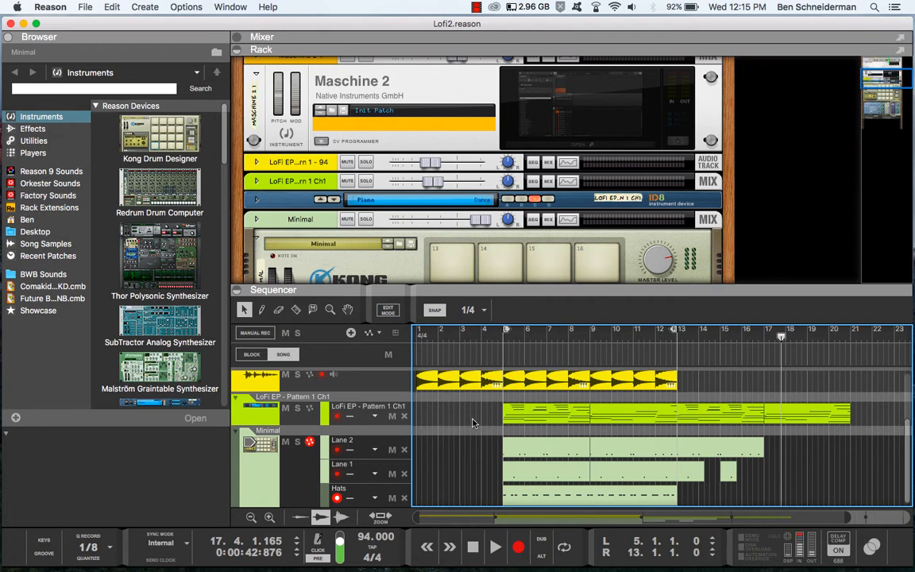
Solo the LoFi EP - Pattern 1 - 94 audio track and play it up to about bar 5
scroll(473, 423, "up", 2)
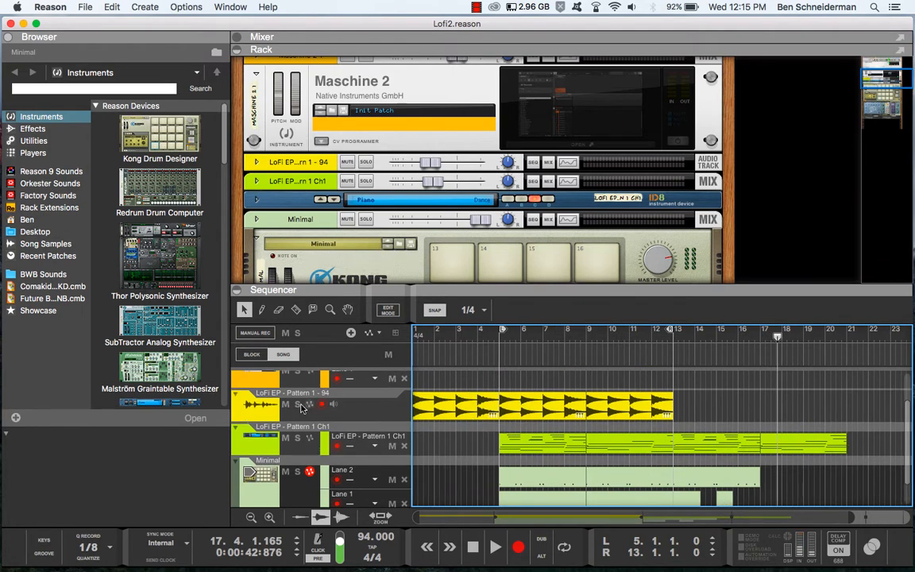
left_click(298, 405)
key("space")
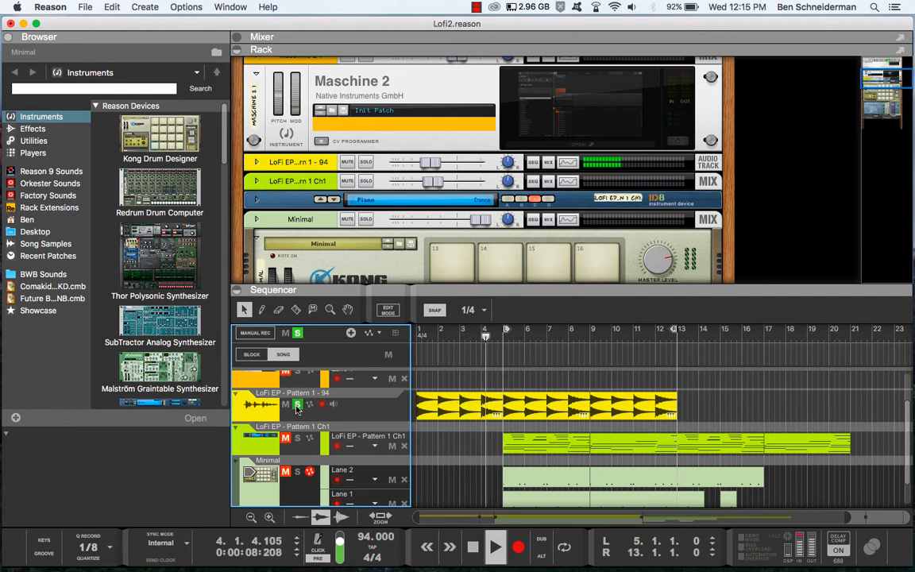
key("space")
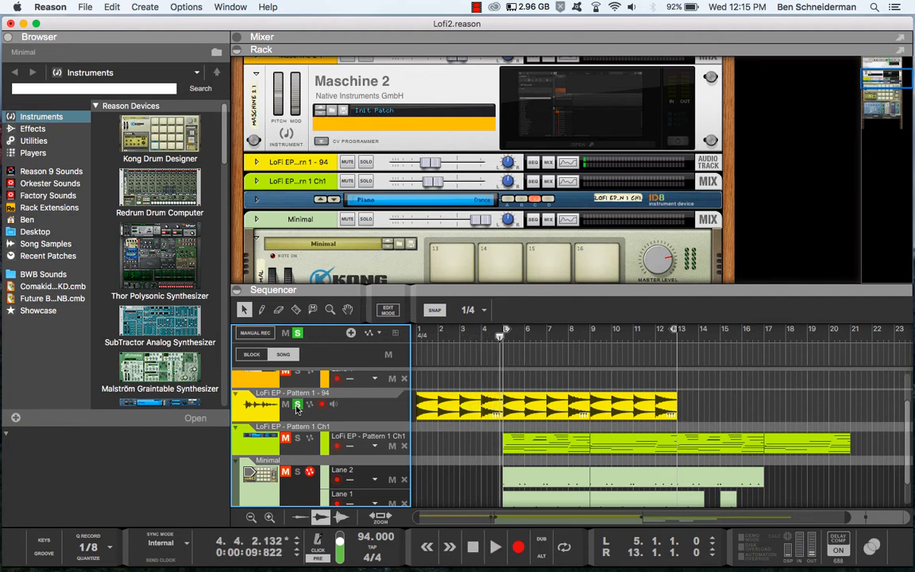
Switch on the Maschine 2 device and open its plugin window, moving it aside to uncover the sequencer
left_click(675, 145)
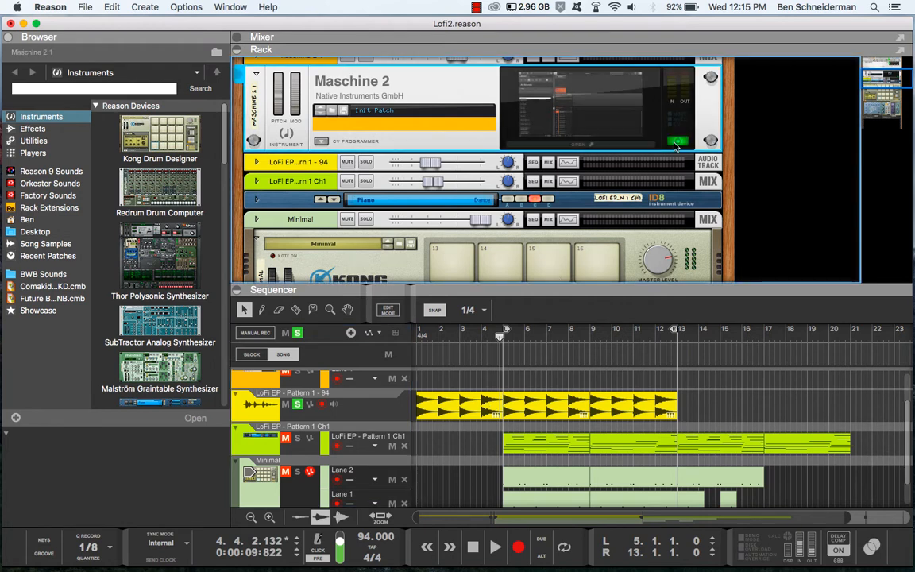
left_click(578, 147)
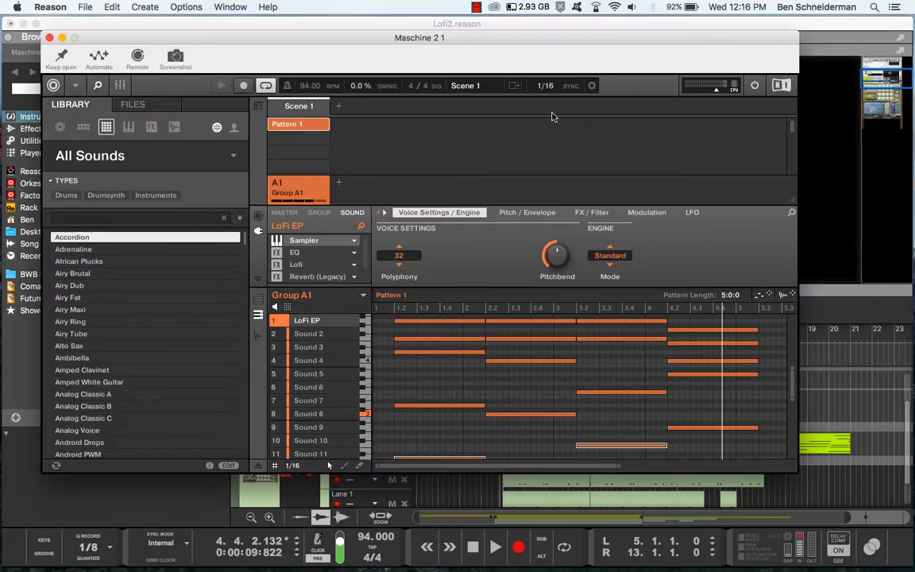
left_click_drag(471, 37, 510, 51)
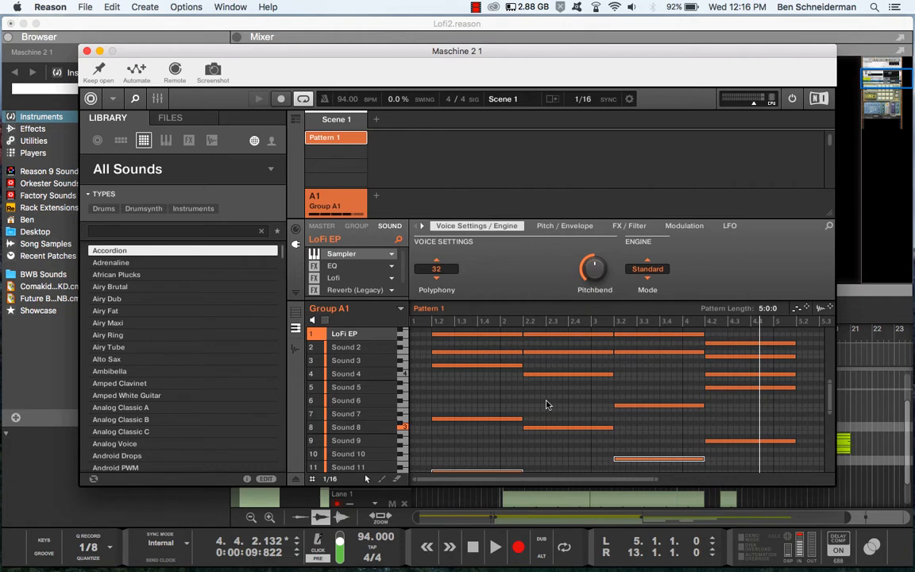
left_click_drag(581, 44, 0, 5)
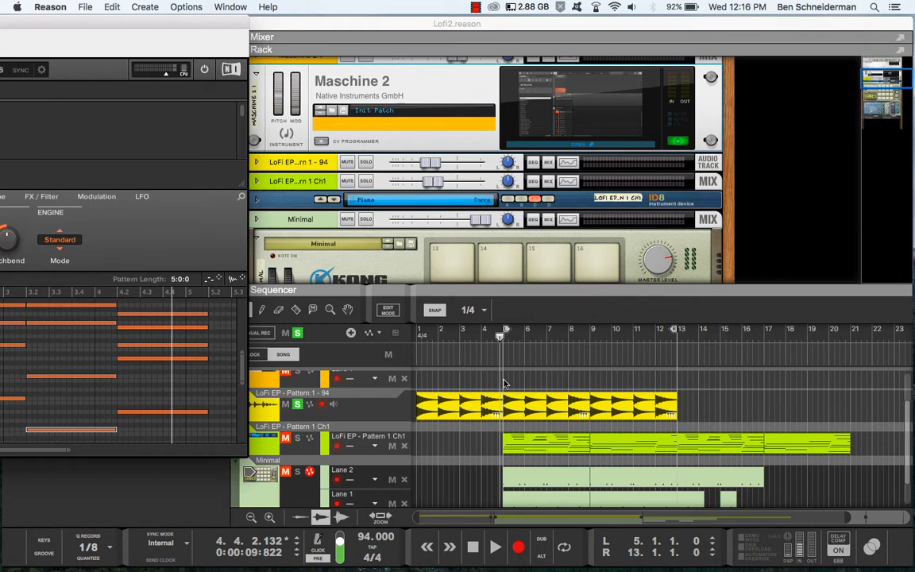
left_click(548, 439)
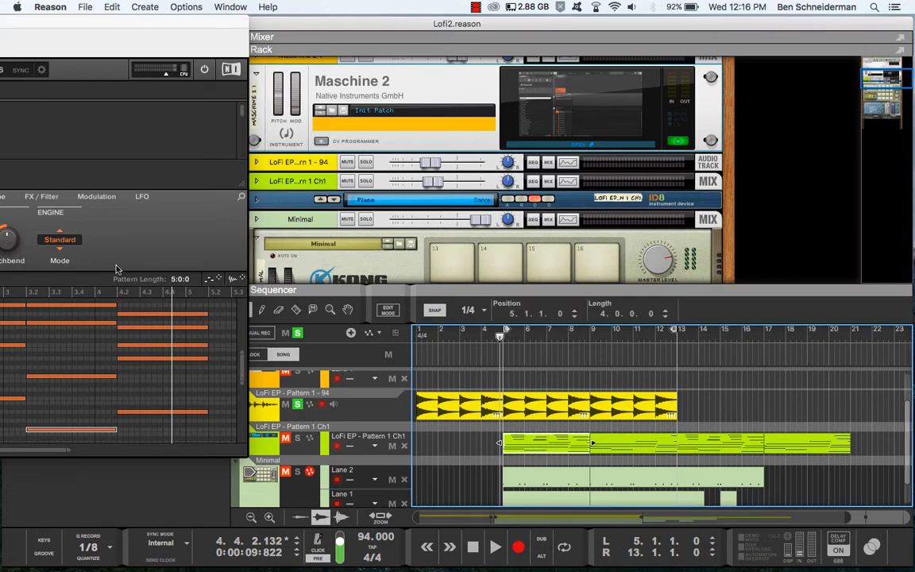
left_click_drag(241, 279, 241, 279)
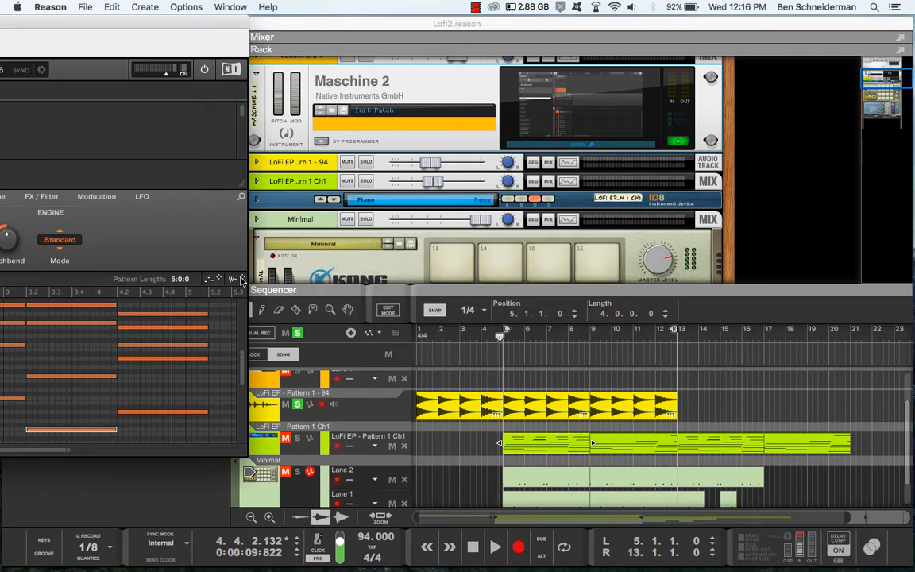
left_click_drag(402, 326, 391, 379)
left_click_drag(431, 387, 431, 387)
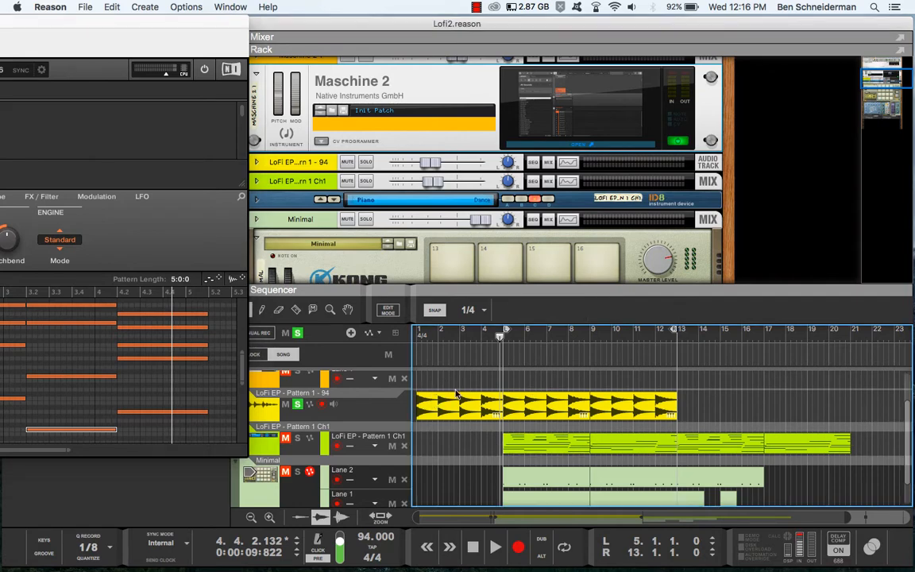
scroll(447, 406, "up", 1)
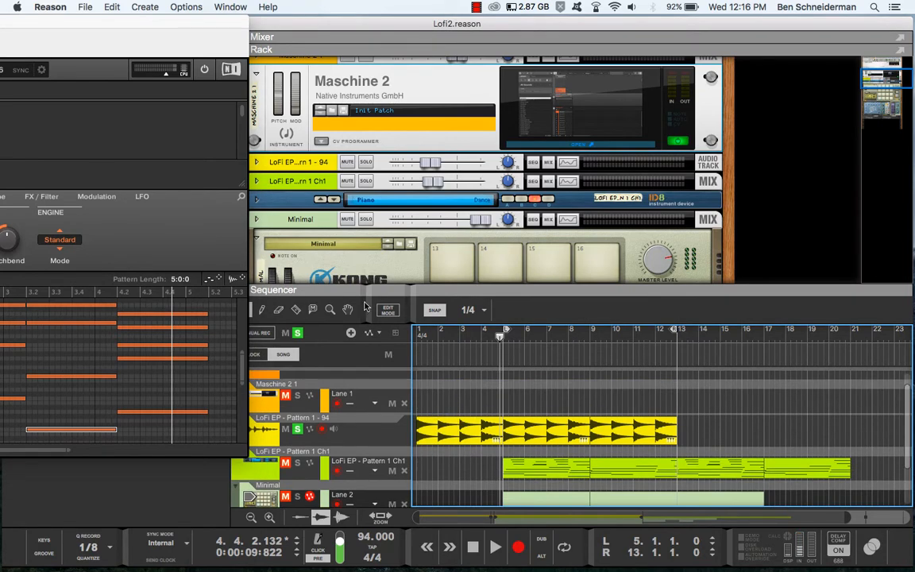
Pull the Maschine 2 window back into view, close it and switch the device off
left_click(85, 6)
left_click(33, 8)
left_click(247, 24)
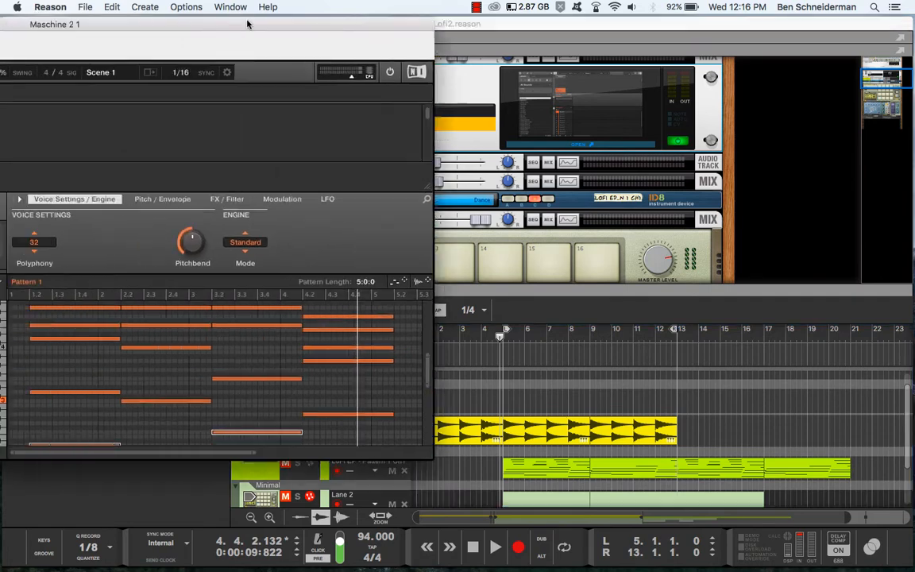
left_click_drag(247, 23, 823, 58)
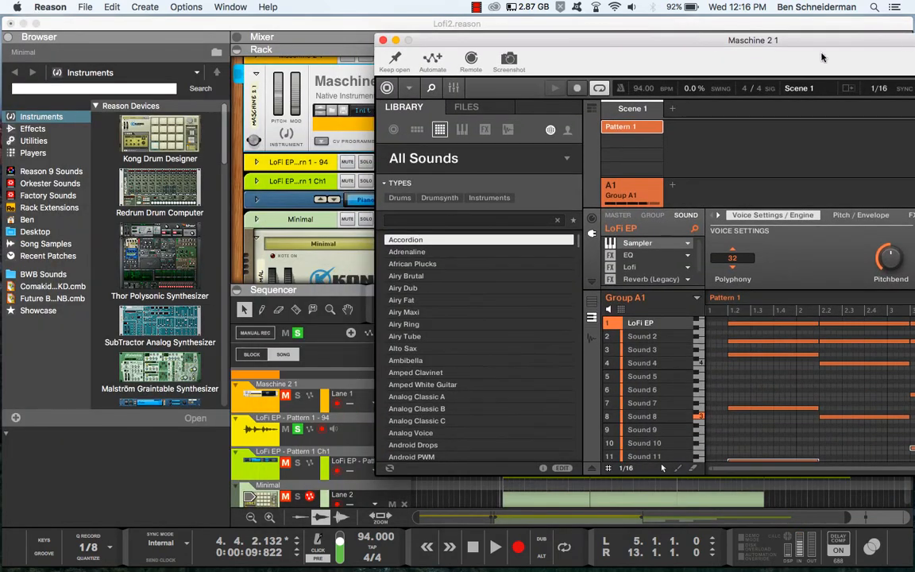
left_click_drag(702, 42, 914, 38)
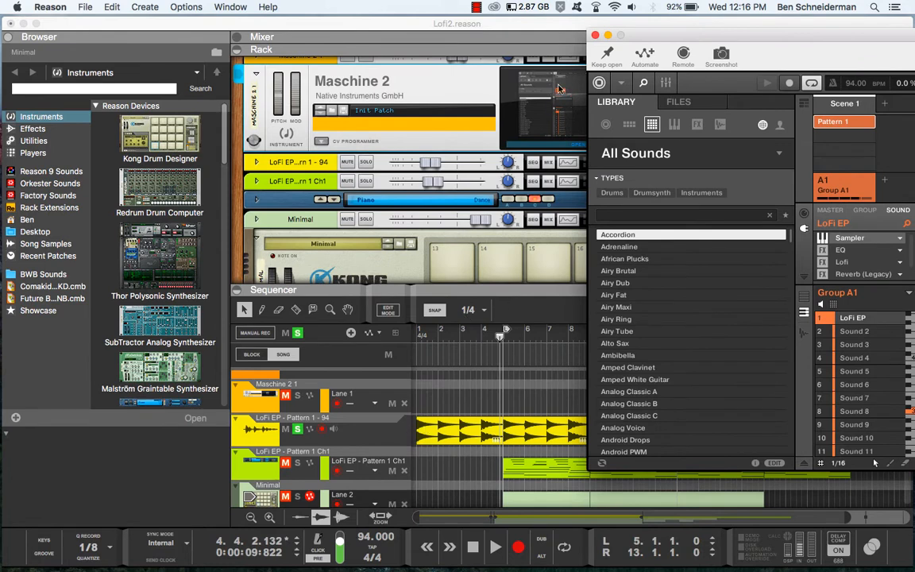
left_click(559, 118)
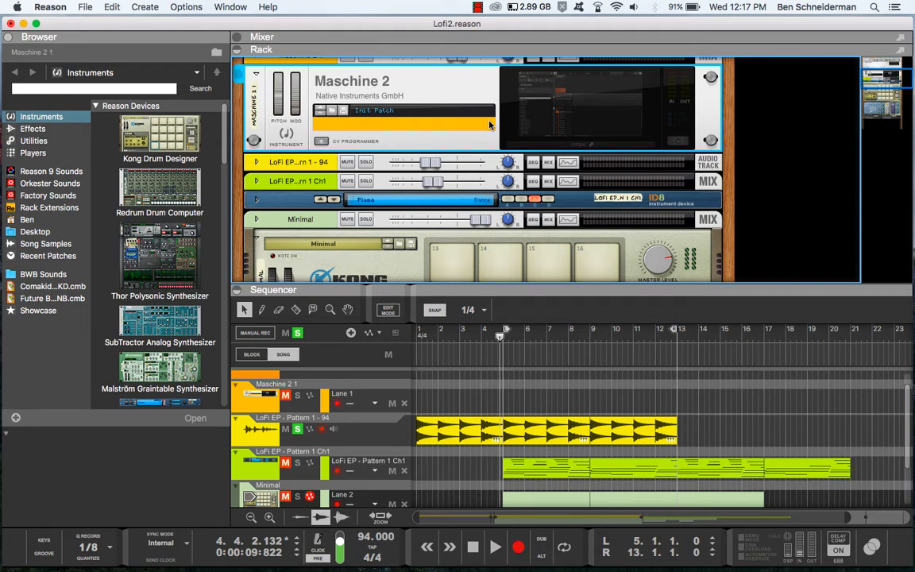
Select the LoFi EP - Pattern 1 - 94 track and unfold its rack device to show the insert effects
left_click(537, 470)
left_click(445, 441)
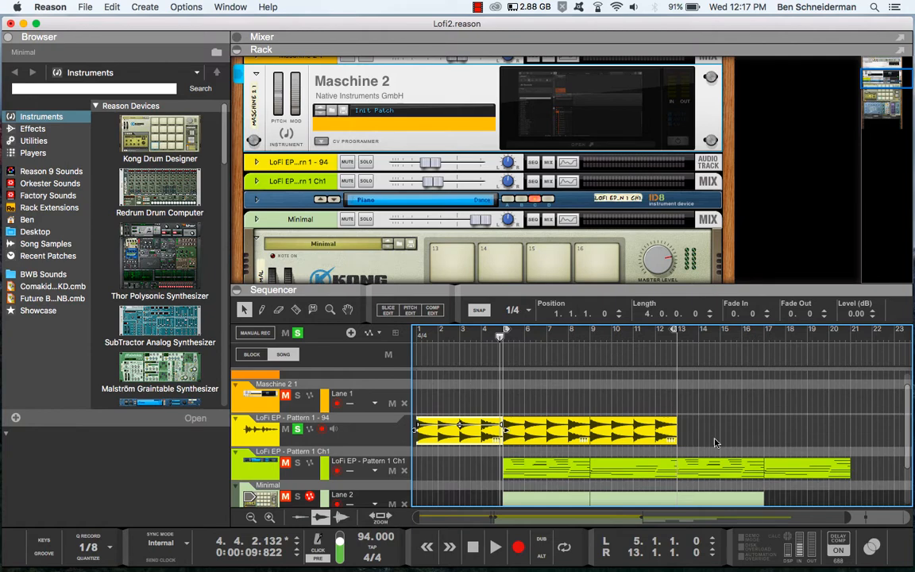
scroll(533, 437, "down", 3)
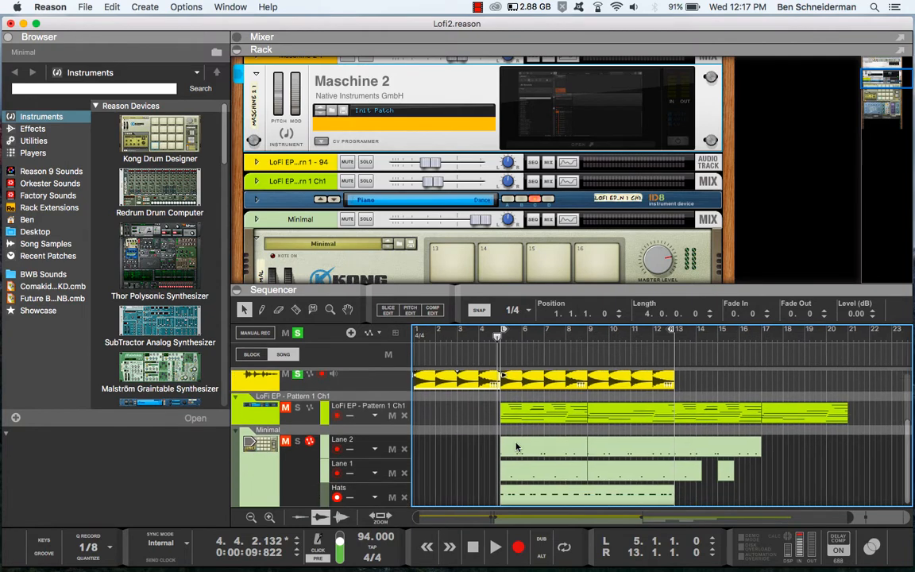
scroll(517, 448, "up", 3)
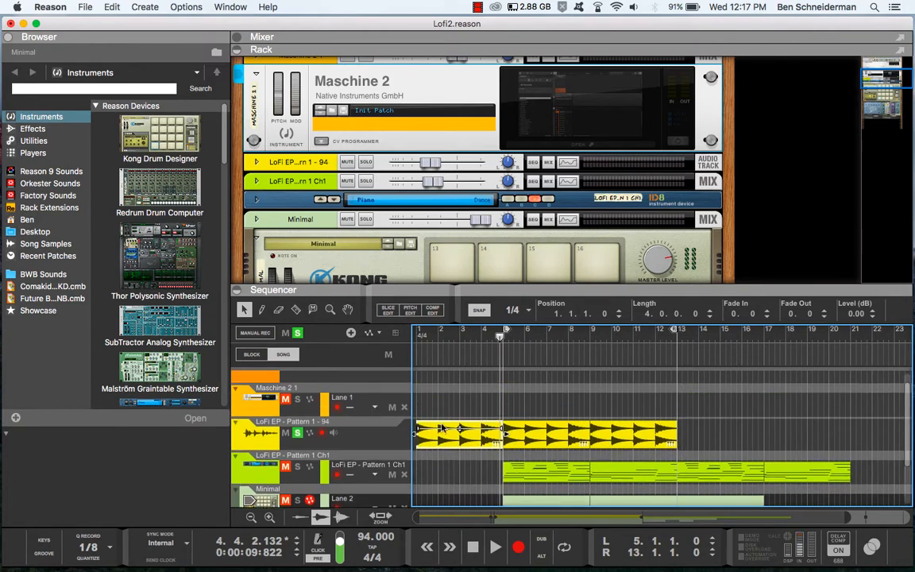
left_click(318, 427)
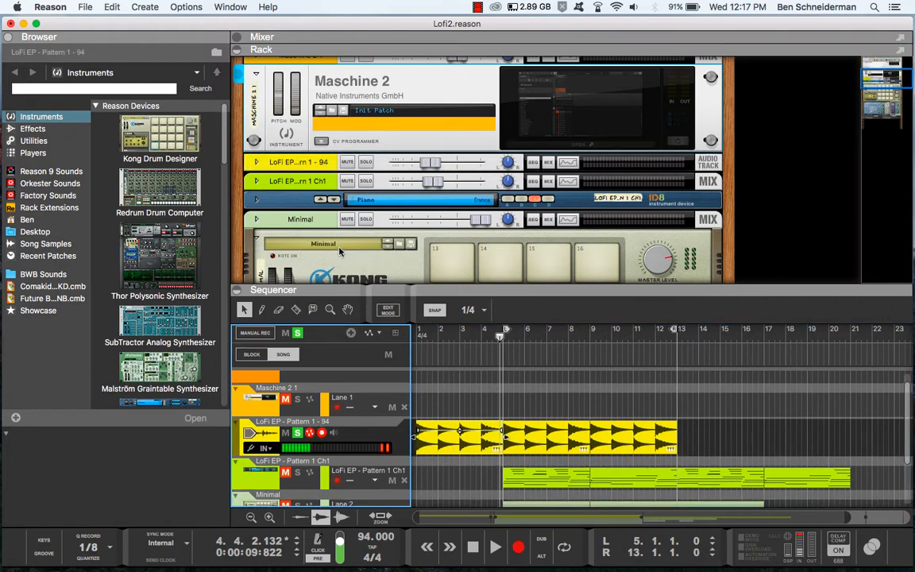
left_click(256, 162)
left_click(273, 187)
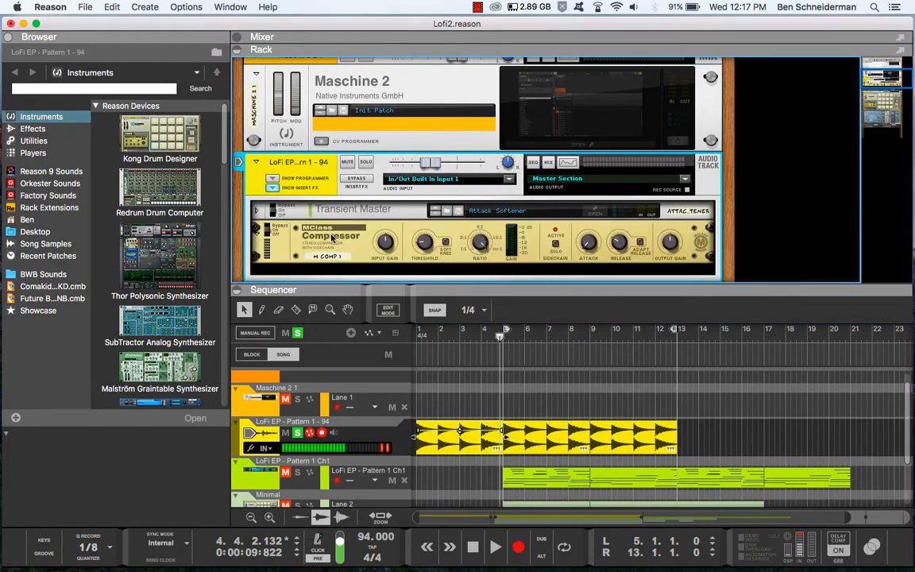
scroll(354, 179, "down", 2)
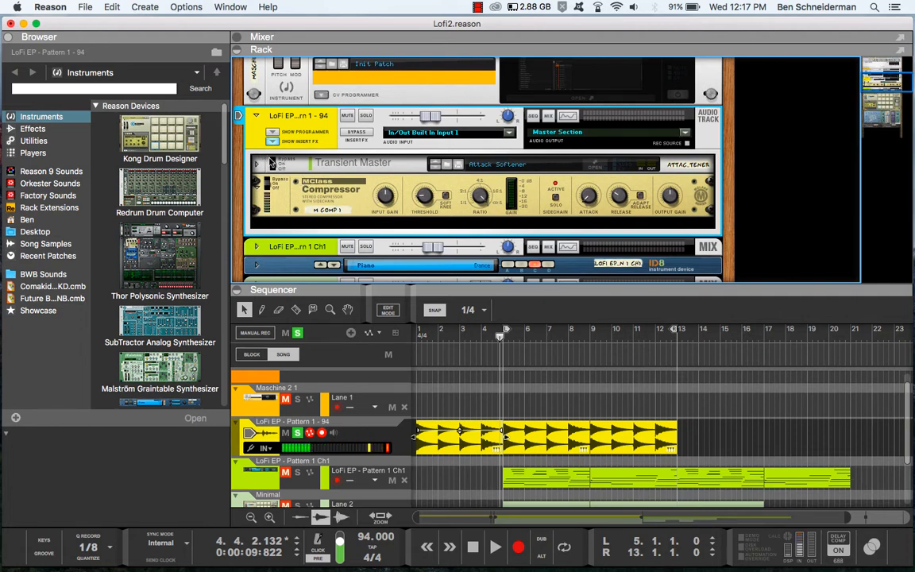
Bypass the Transient Master insert and play the soloed track from the start for about one bar
left_click(271, 156)
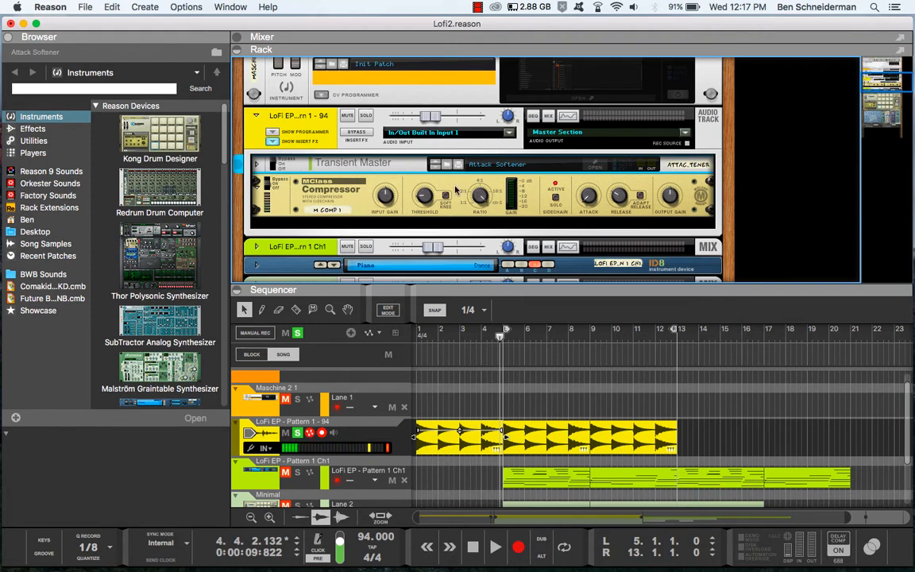
key("shift+Return")
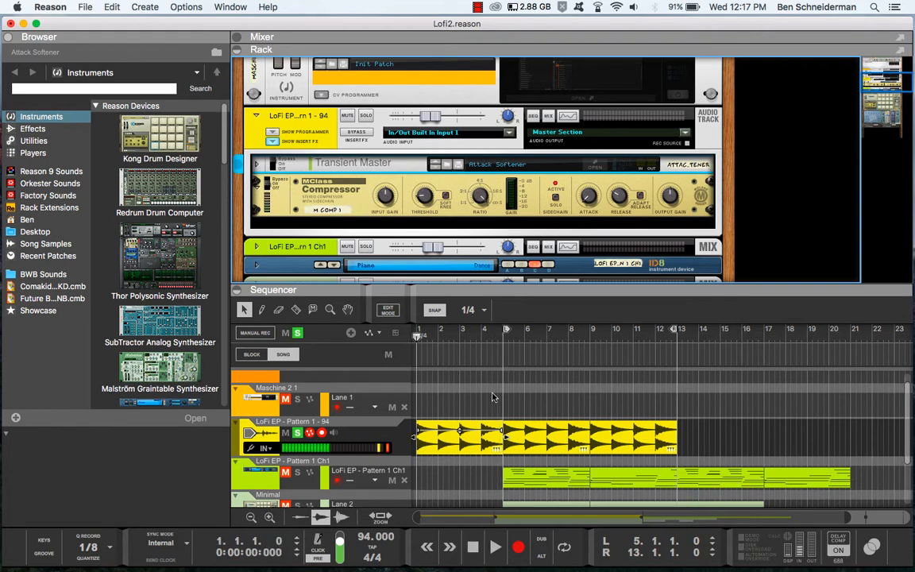
key("space")
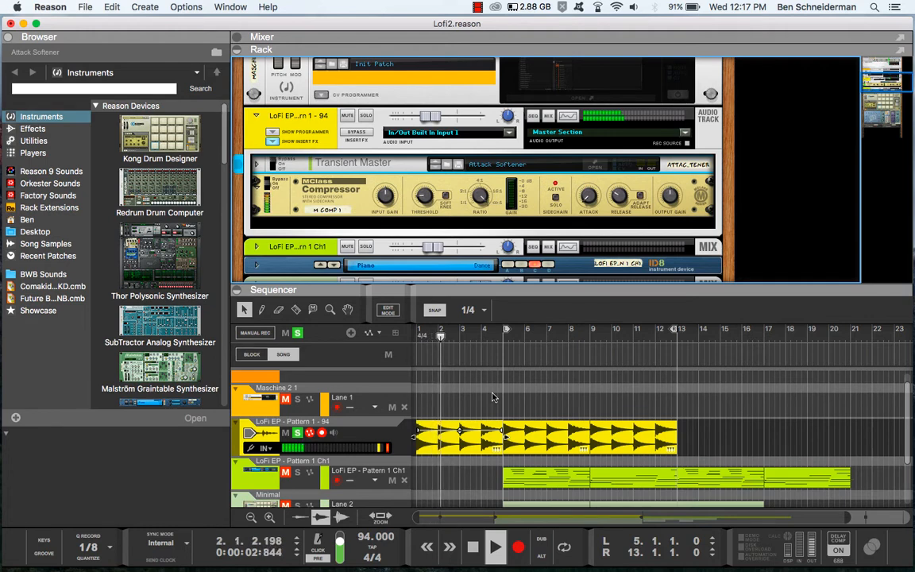
key("space")
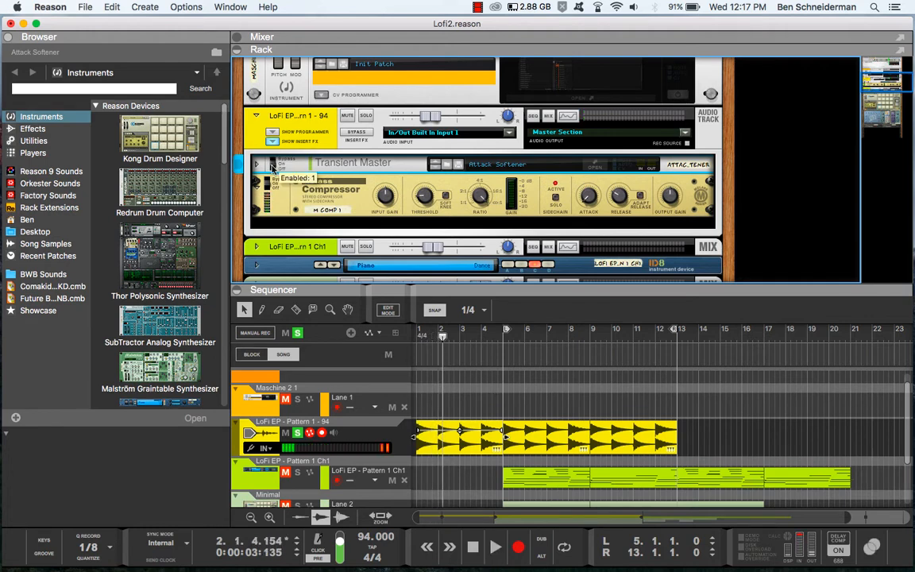
Play the soloed track from the start again with Transient Master enabled for comparison
key("shift+Return")
key("space")
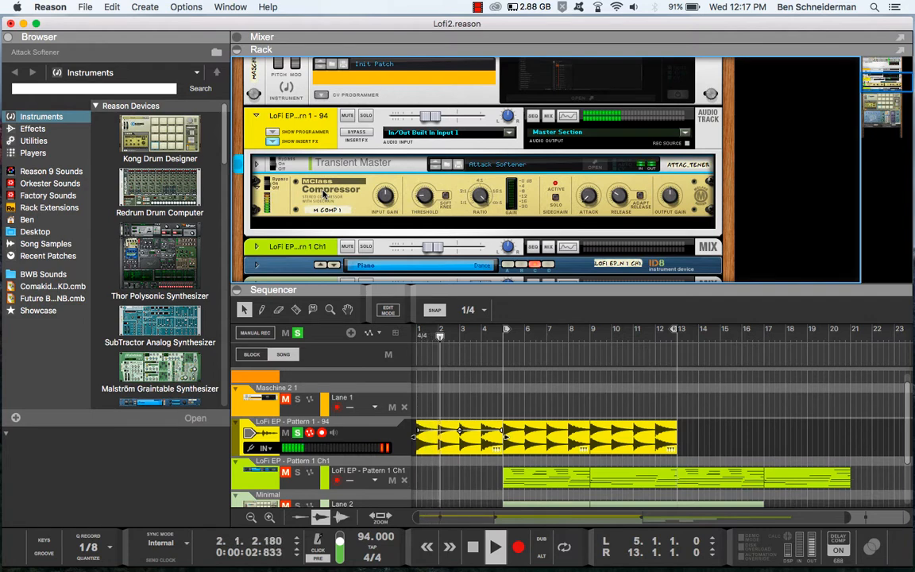
key("space")
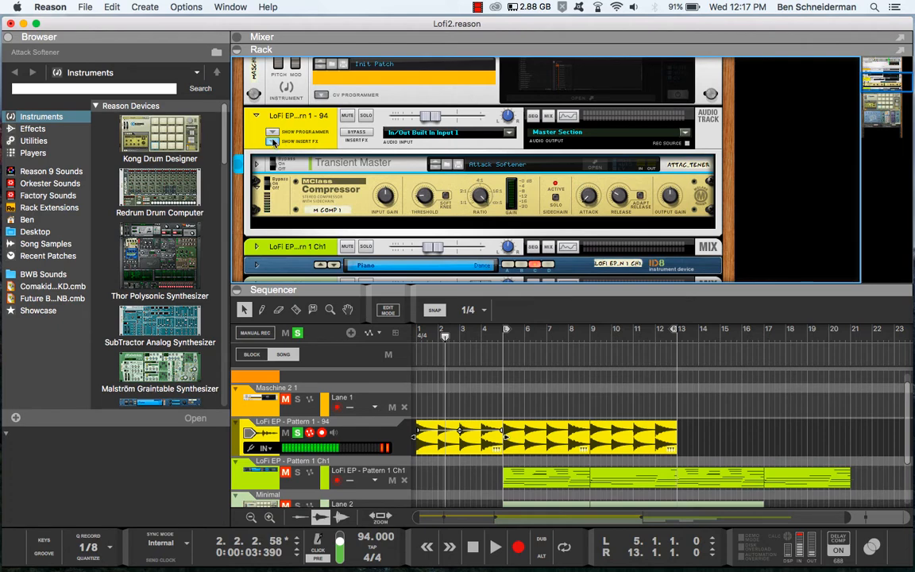
Flip the rack to examine the cabling of the track's insert effects, and return to the front view
key("Tab")
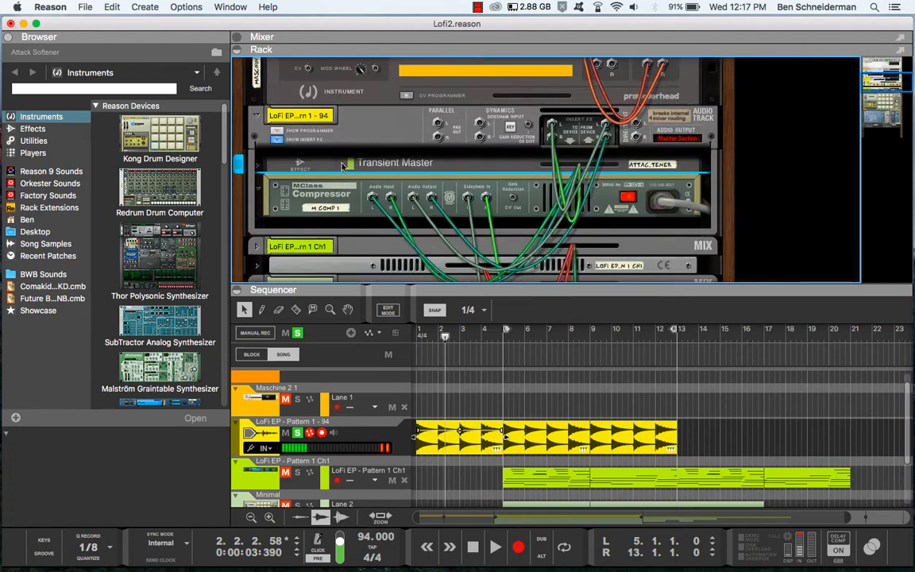
key("Tab")
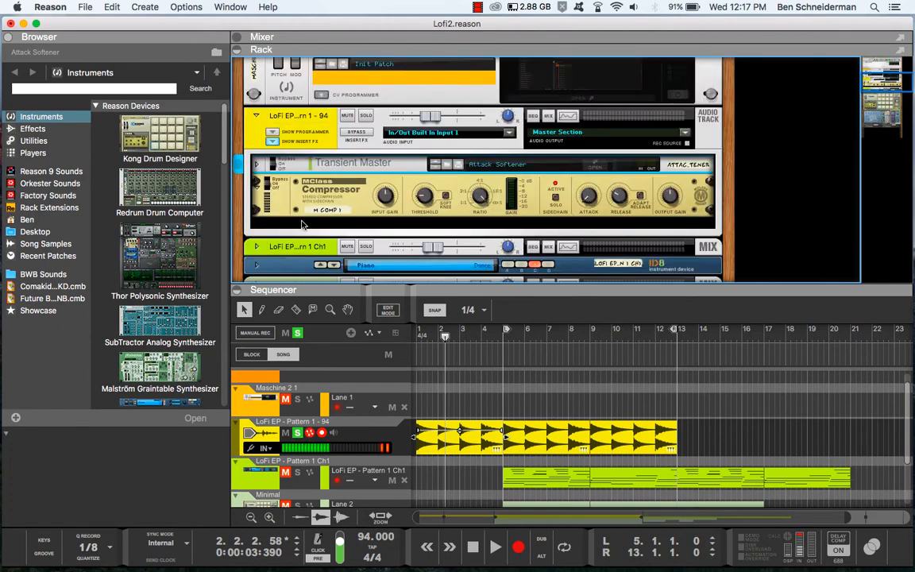
scroll(302, 225, "down", 5)
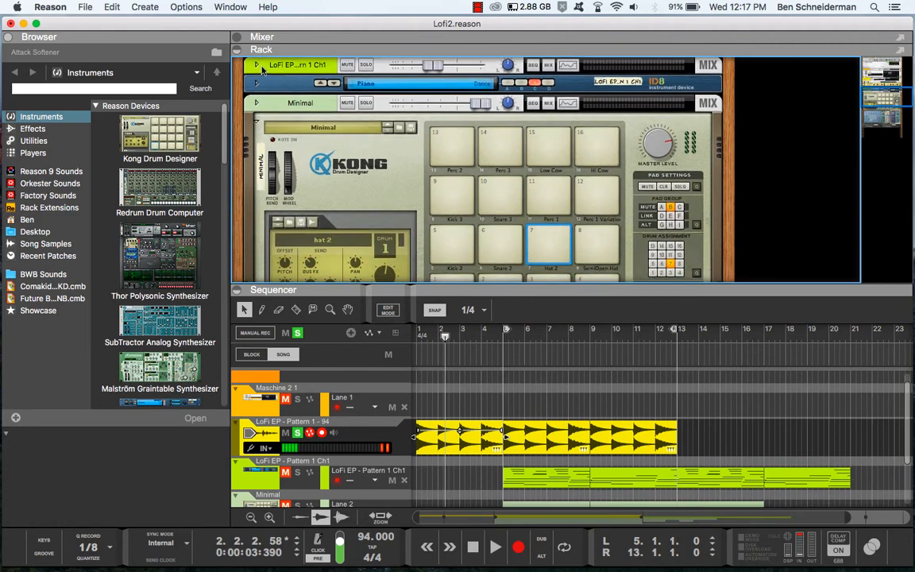
Unfold the LoFi EP - Pattern 1 Ch1 channel and its ID8, show the insert effects, and inspect their rear cabling
left_click(256, 66)
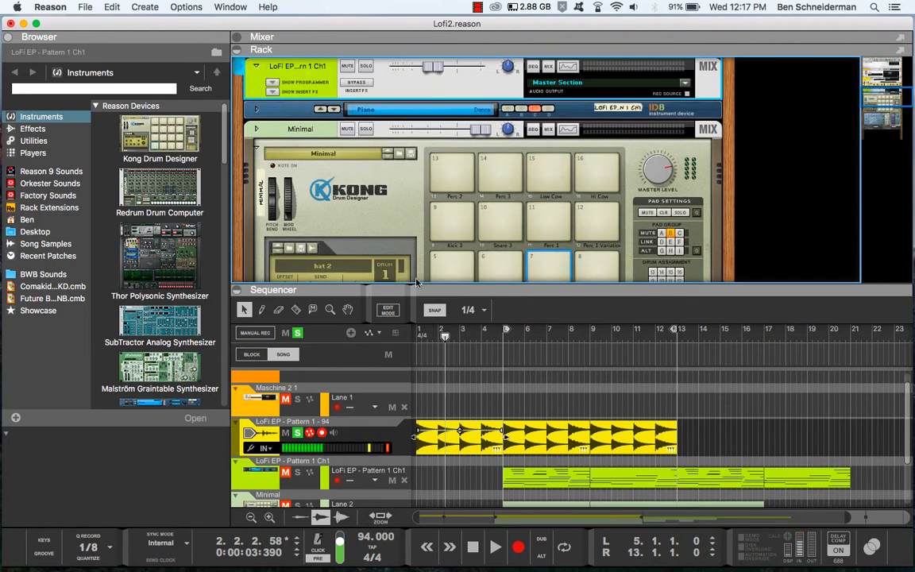
scroll(439, 389, "down", 3)
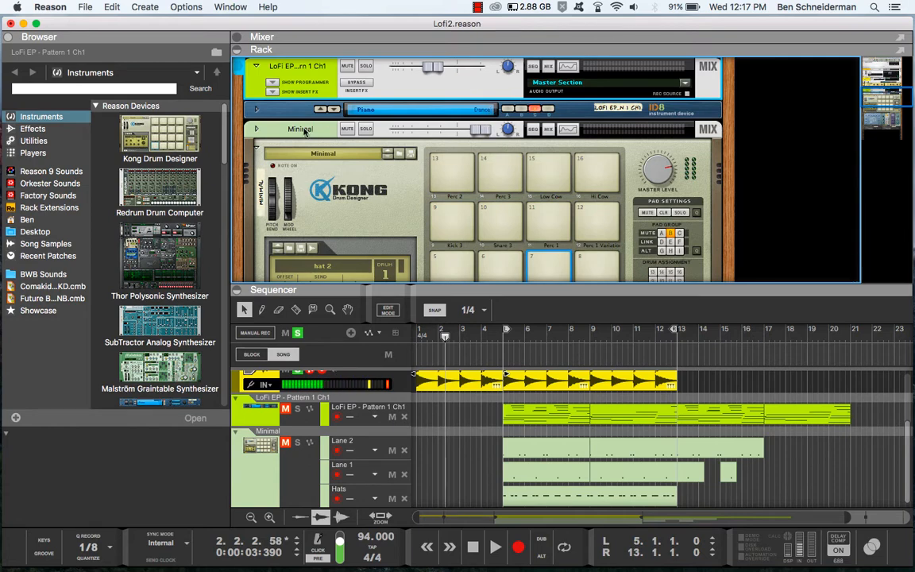
left_click(257, 108)
left_click(271, 92)
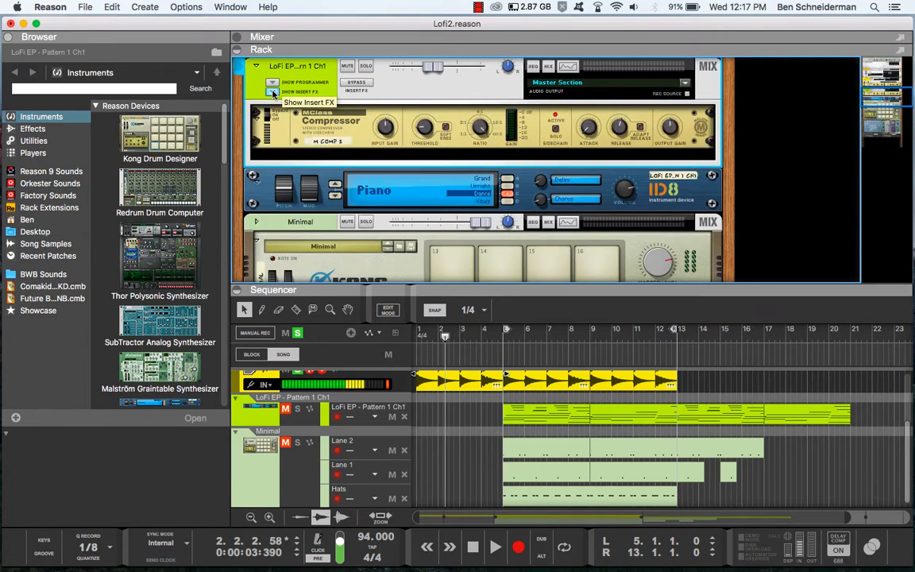
key("Tab")
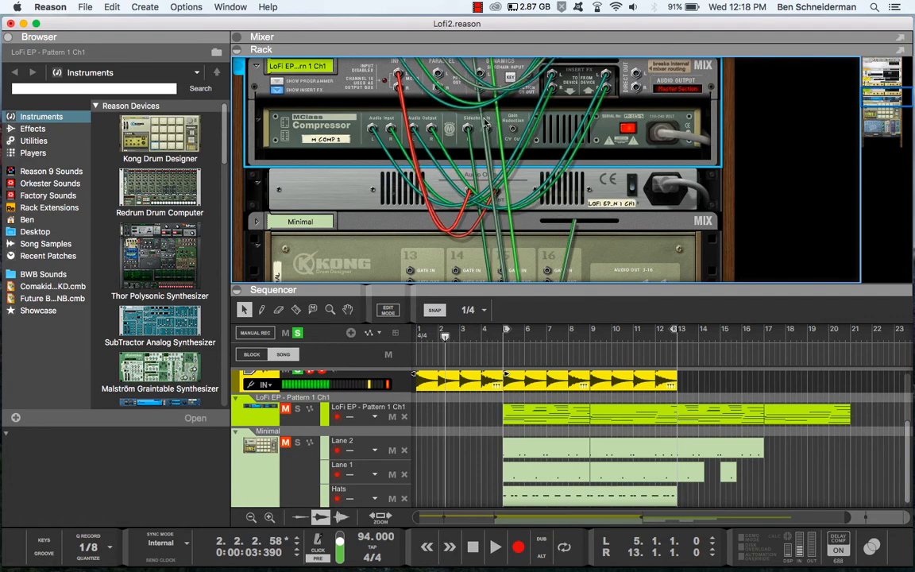
key("Tab")
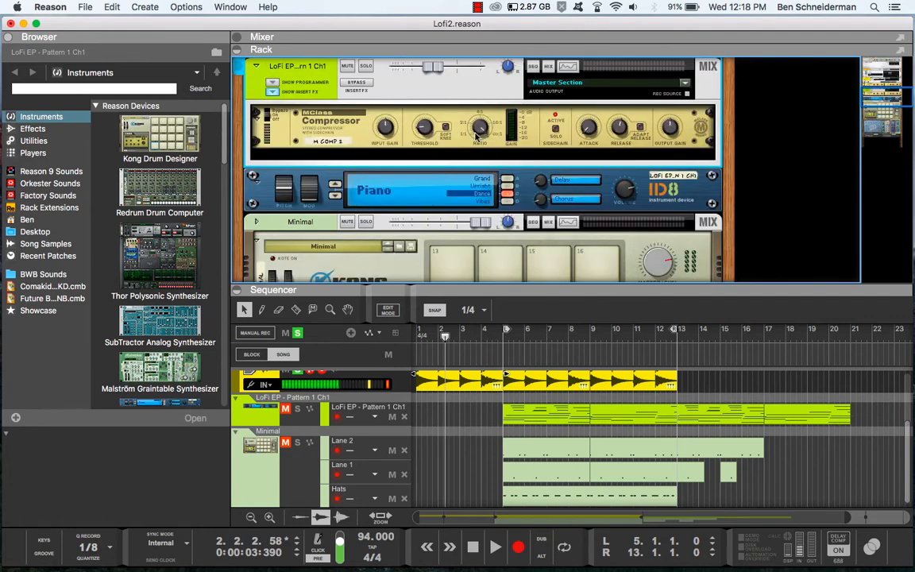
Hide the LoFi EP - Pattern 1 Ch1 insert effects and fold both the mix channel and the ID8 device
left_click(273, 91)
left_click(256, 66)
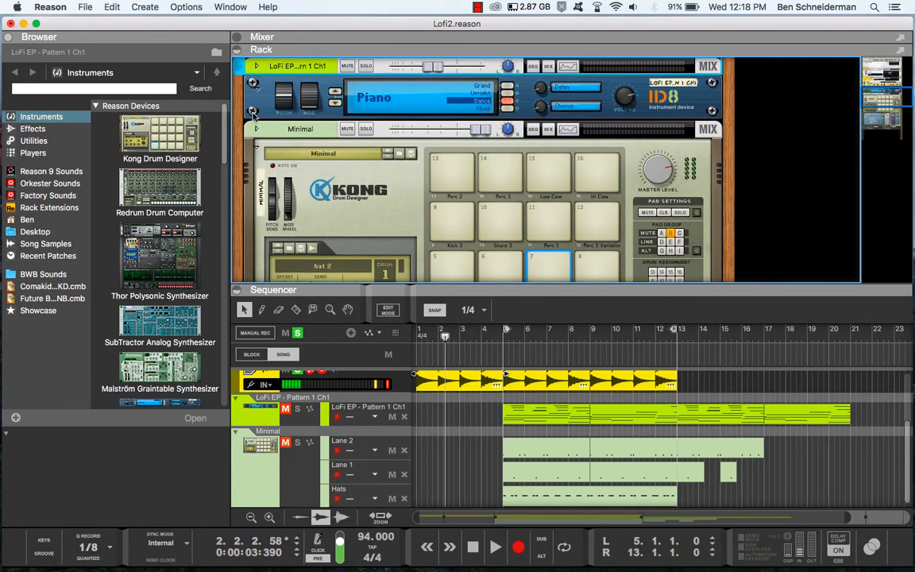
left_click(252, 82)
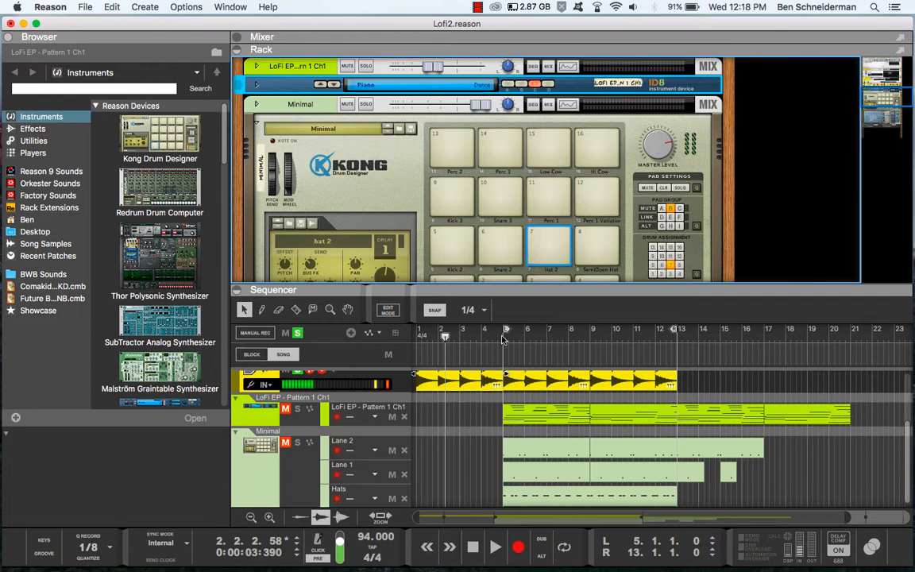
Move the song position to bar 5 and switch the solo from LoFi EP - Pattern 1 - 94 to LoFi EP - Pattern 1 Ch1
left_click(504, 355)
left_click(295, 374)
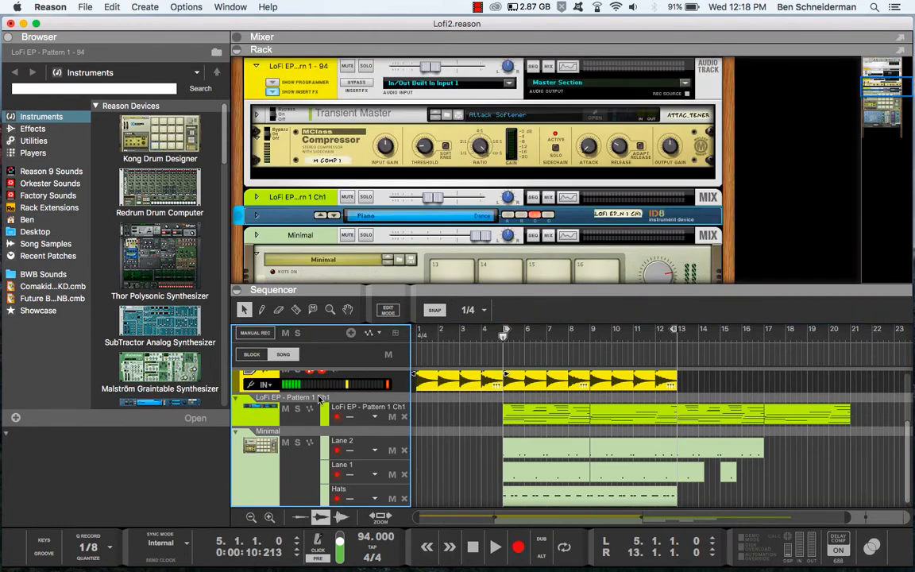
left_click(346, 411)
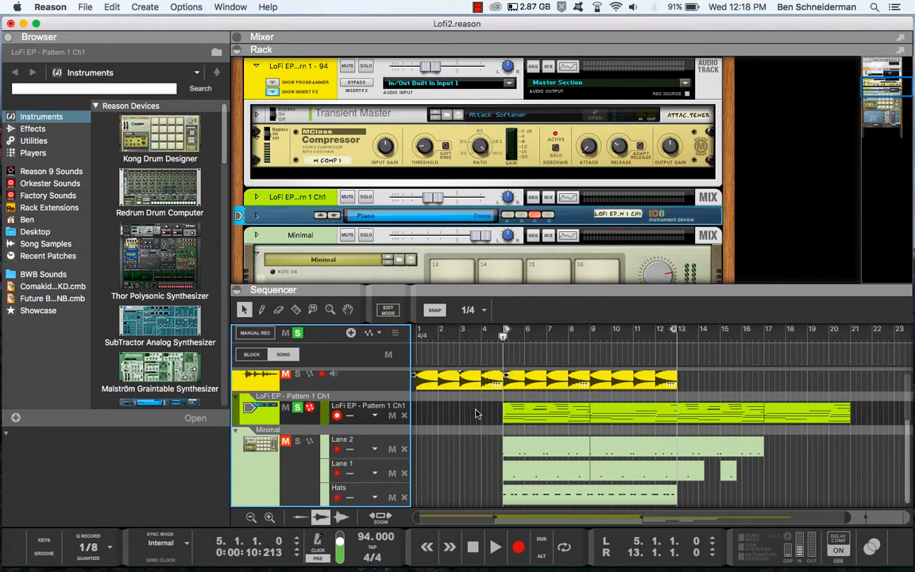
Play the soloed piano track from bar 5 into bar 12, pausing briefly at bar 9
key("space")
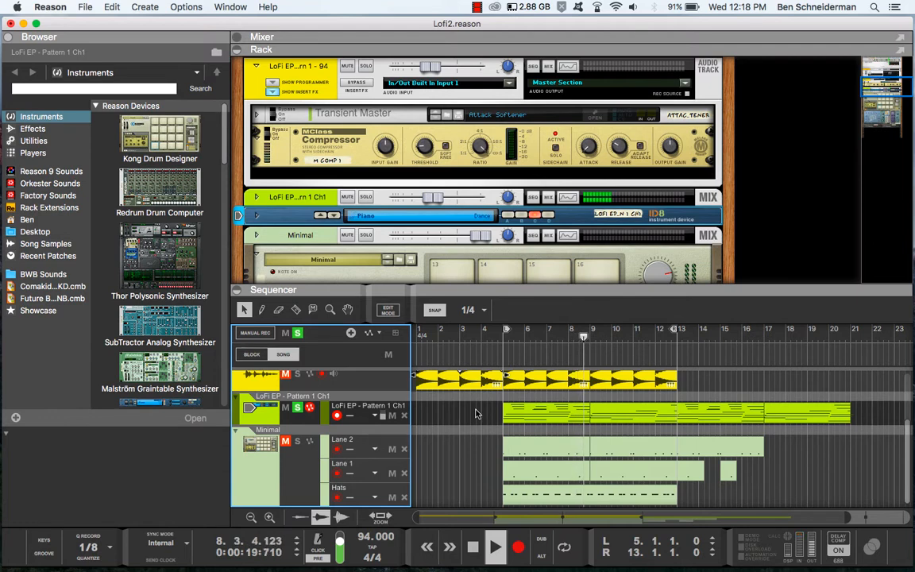
key("space")
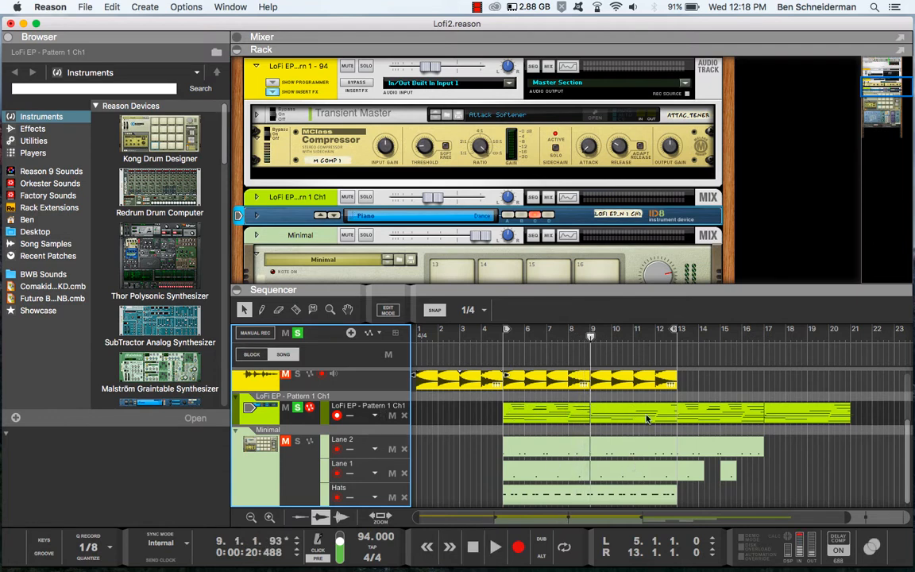
key("space")
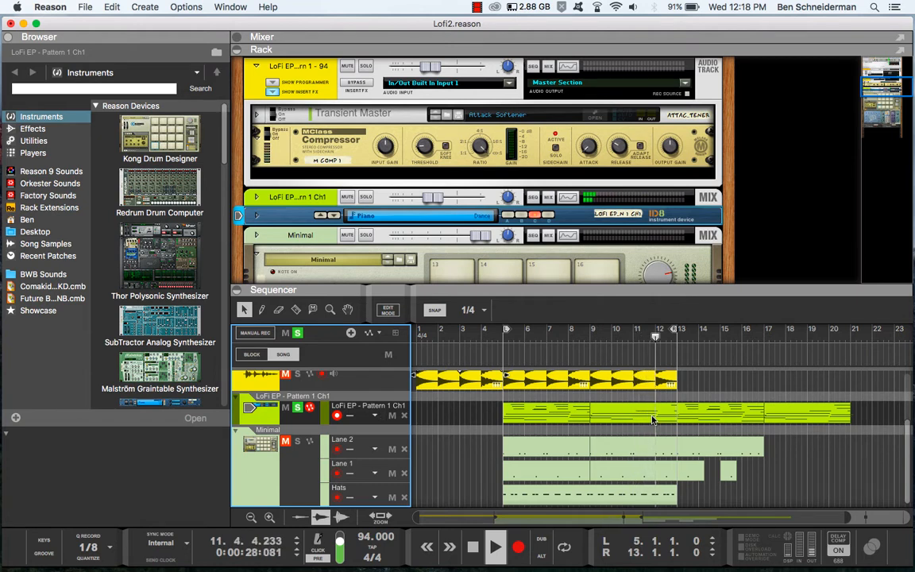
key("space")
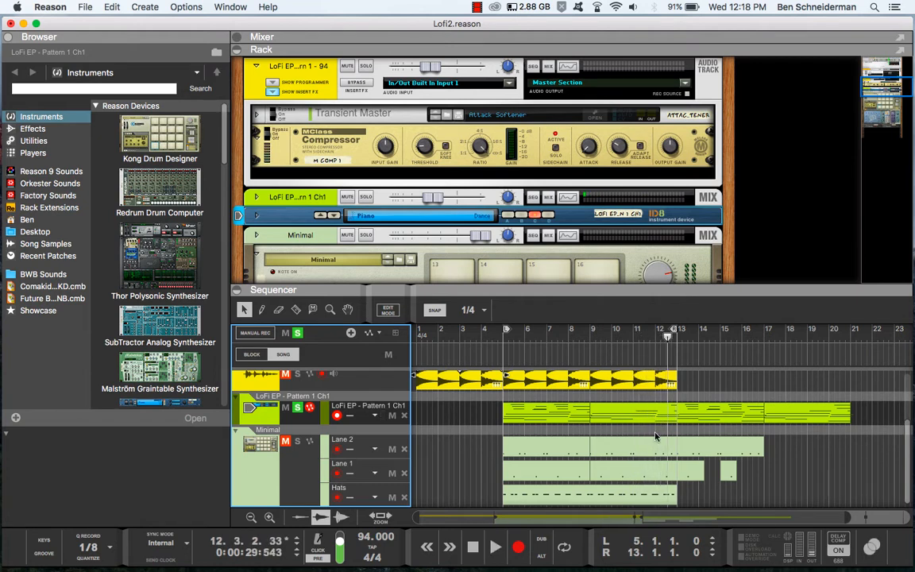
Switch the solo from the piano track to the Minimal drum track and play it from bar 5 into bar 9
left_click(297, 408)
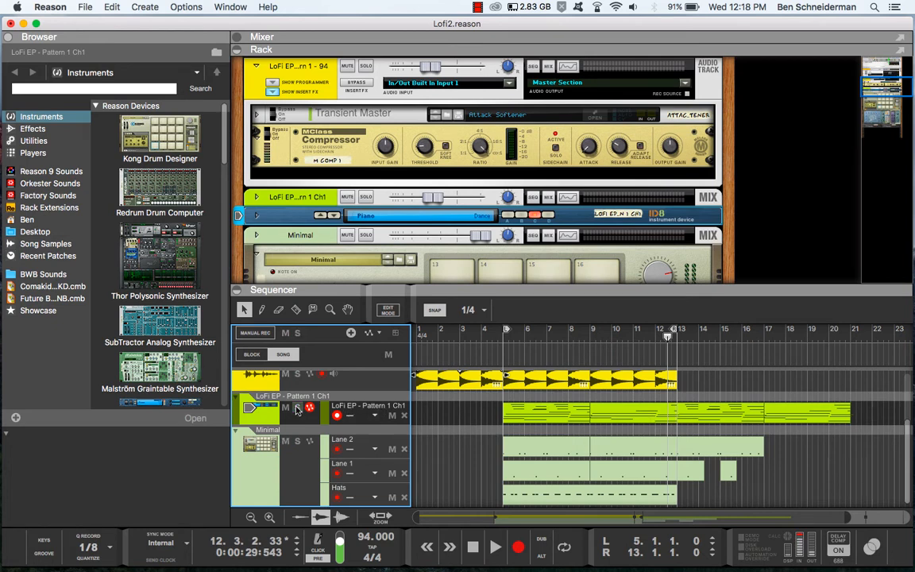
left_click(297, 441)
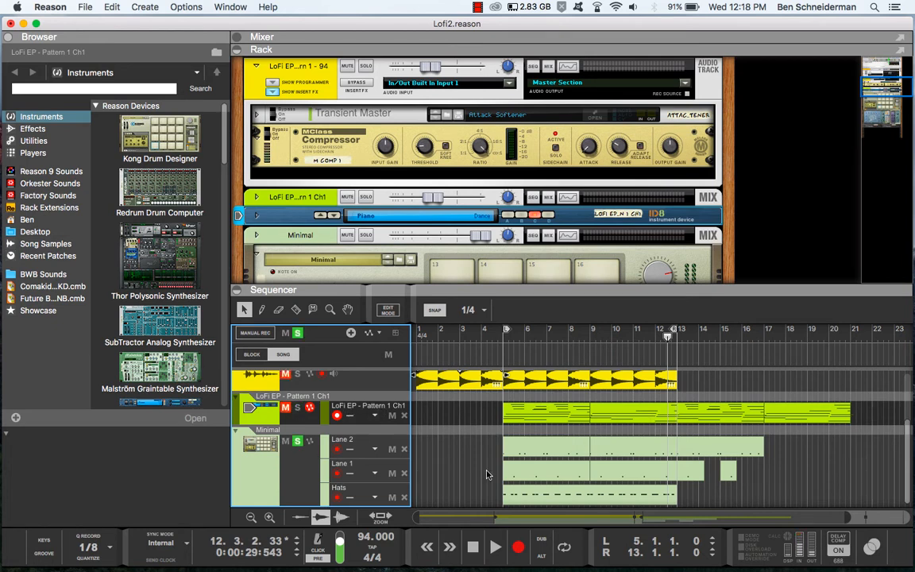
left_click(503, 339)
key("space")
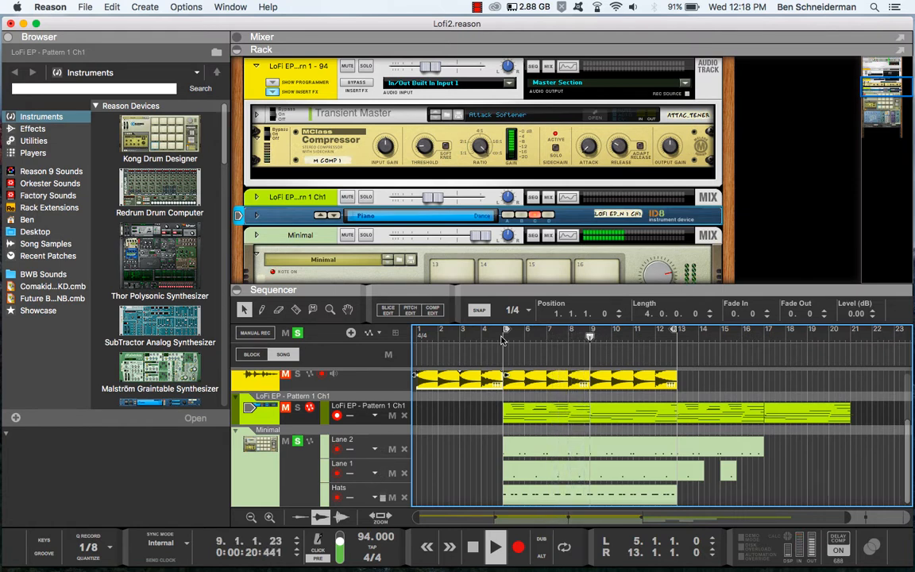
key("space")
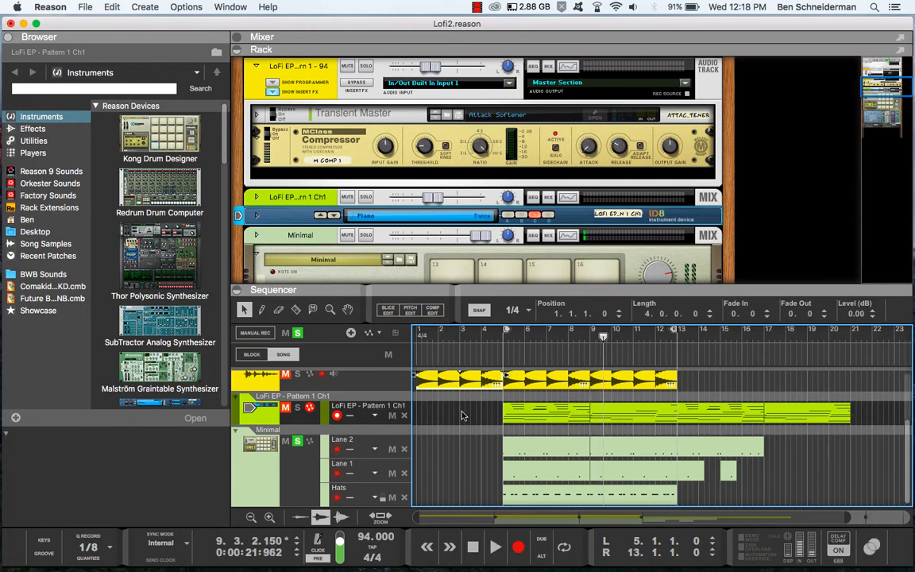
scroll(447, 441, "up", 3)
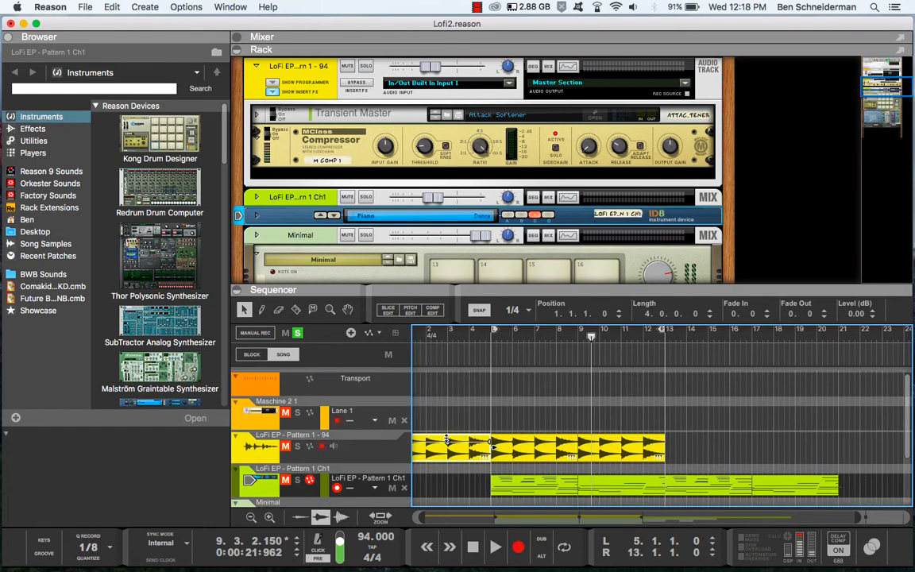
scroll(447, 442, "down", 3)
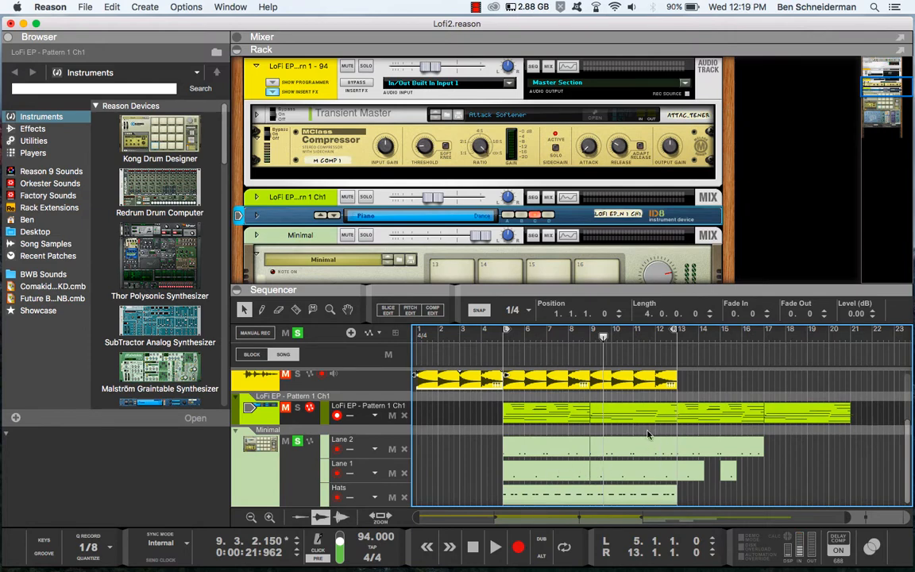
scroll(535, 420, "up", 4)
scroll(535, 420, "down", 4)
scroll(535, 420, "up", 4)
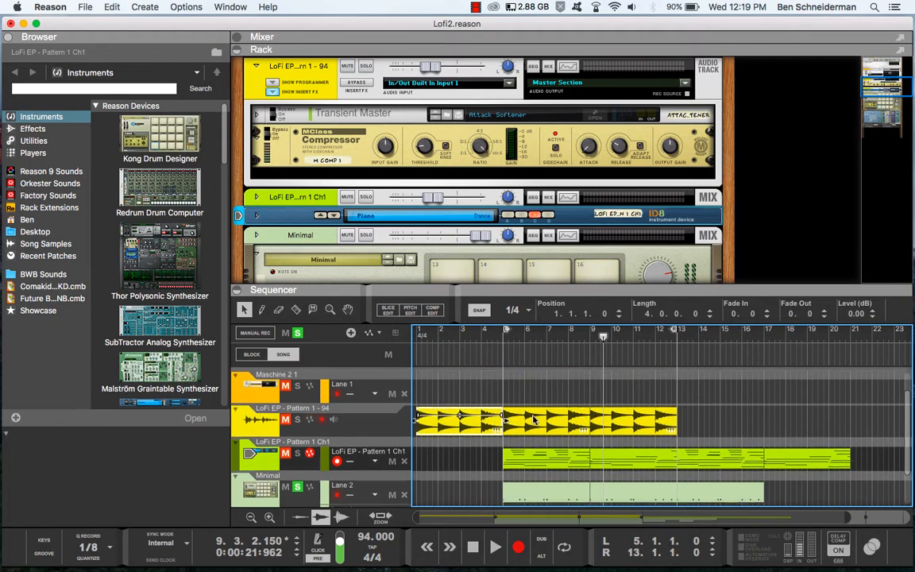
left_click(298, 488)
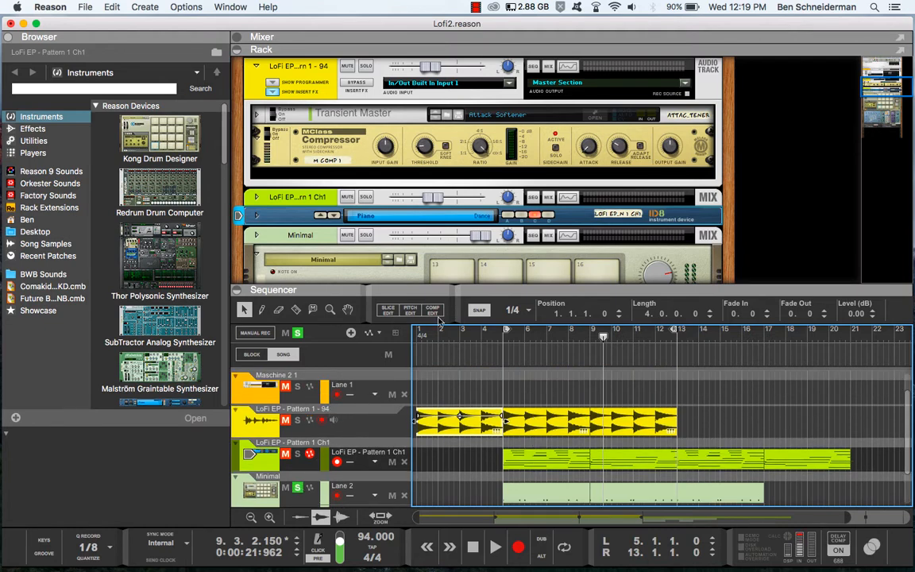
Bring the Minimal Kong Drum Designer into view in the rack and hide its drum and FX section
scroll(446, 251, "down", 10)
scroll(446, 250, "up", 3)
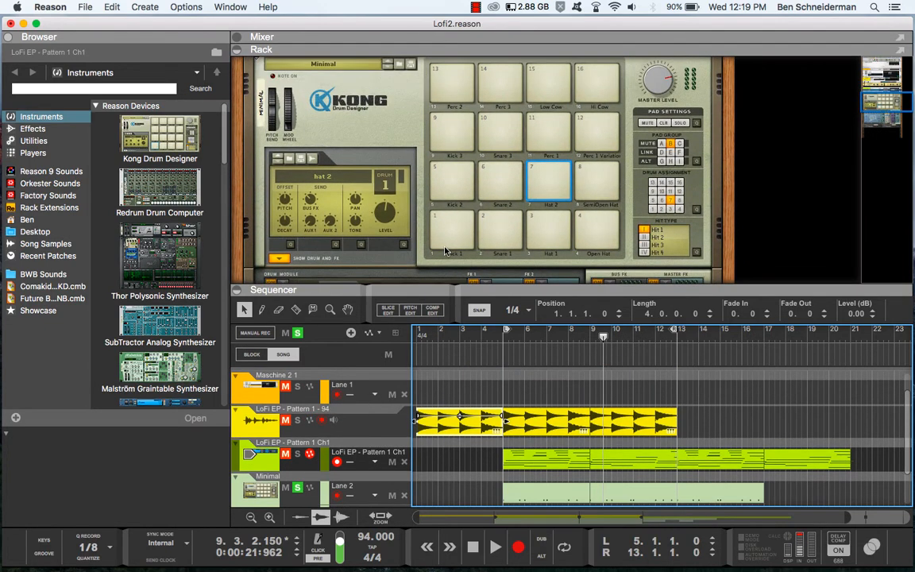
left_click(274, 260)
scroll(437, 236, "up", 2)
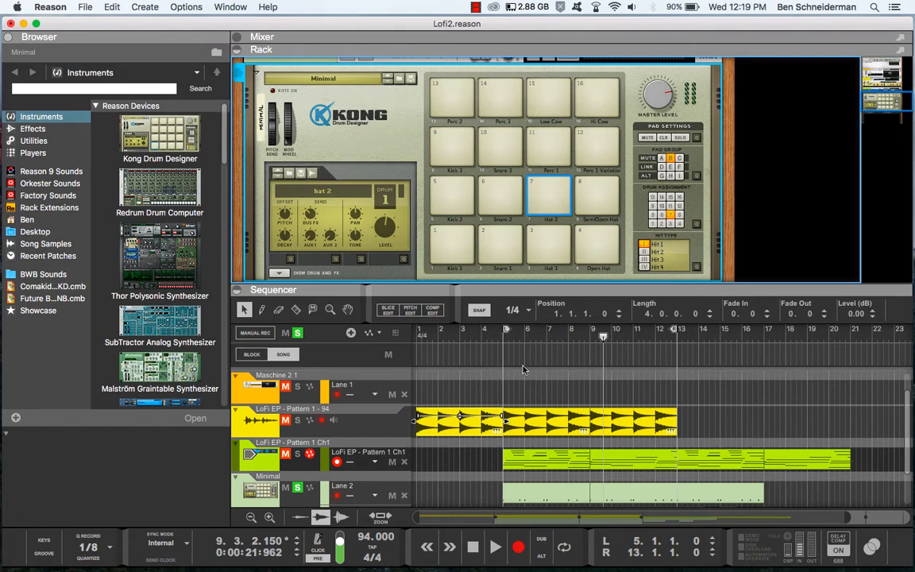
Audition Kong pads including Kick 1, Snare 1, Hat 2, Perc 3 and Perc 1 Variation, ending on Kick 1 and Snare 1
scroll(523, 369, "down", 2)
left_click(450, 236)
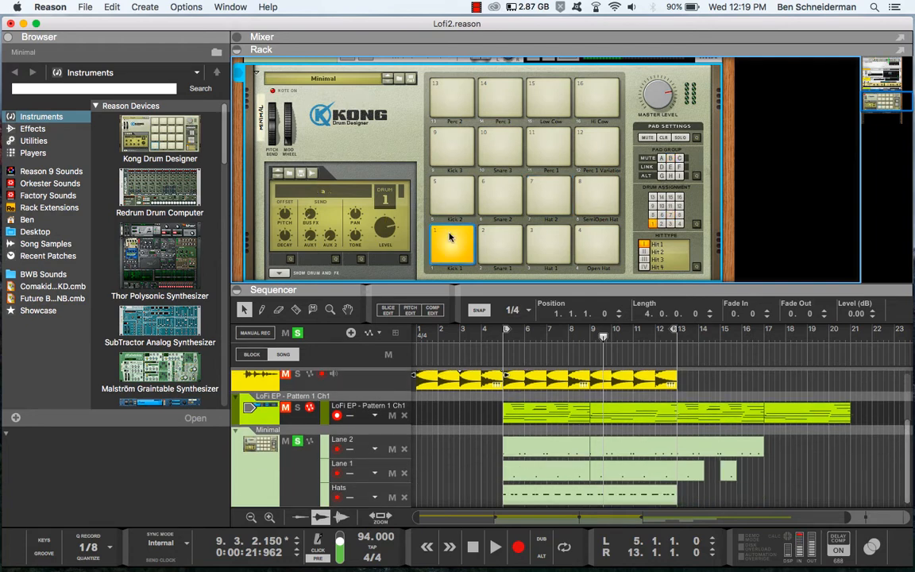
left_click(498, 243)
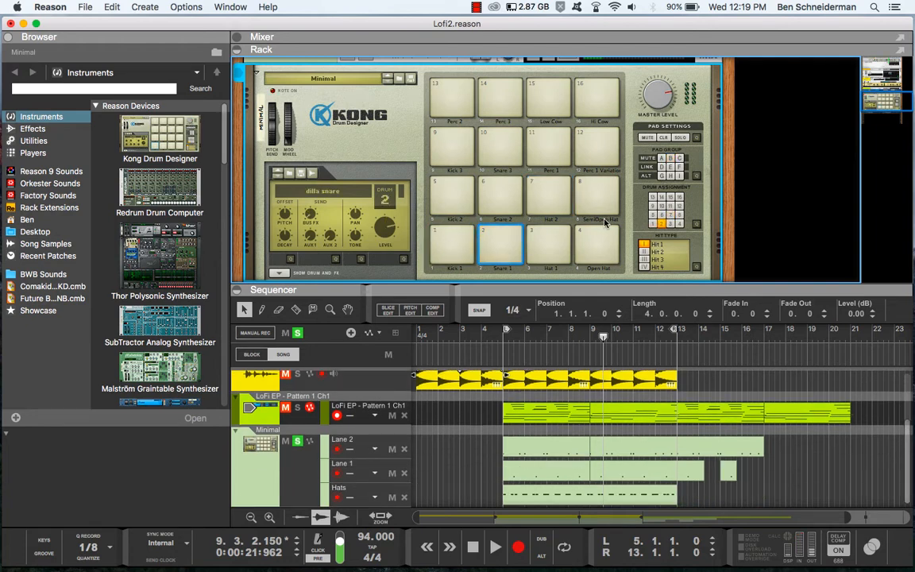
left_click(548, 198)
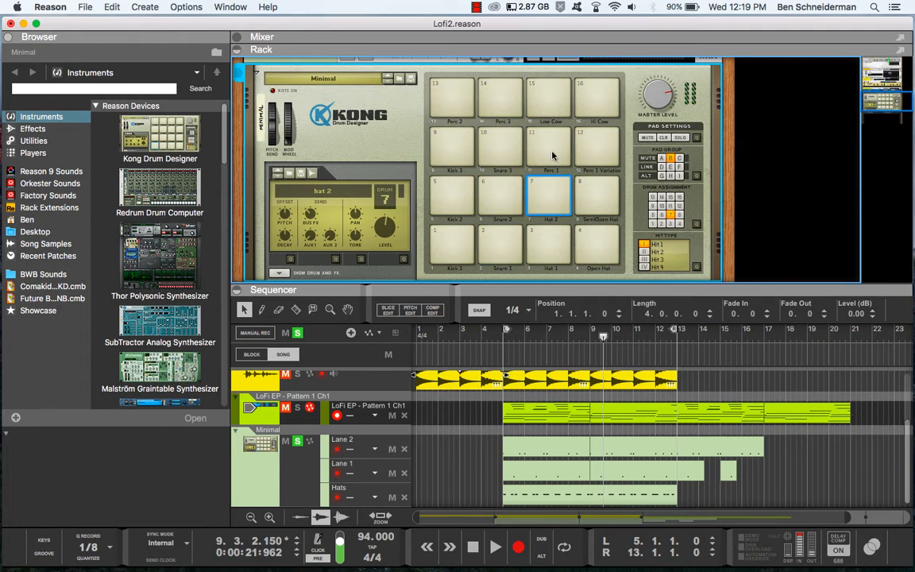
left_click(534, 93)
left_click(499, 93)
left_click(451, 93)
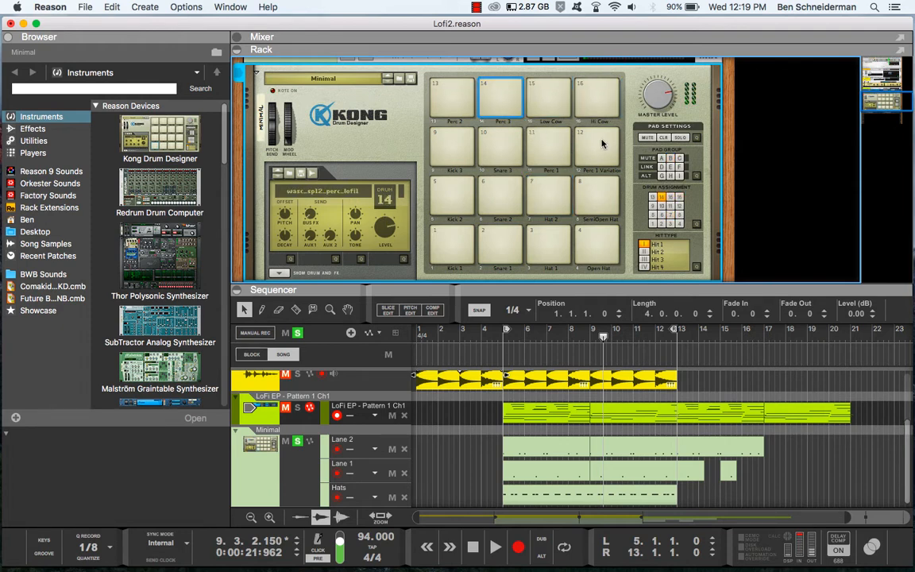
left_click(594, 149)
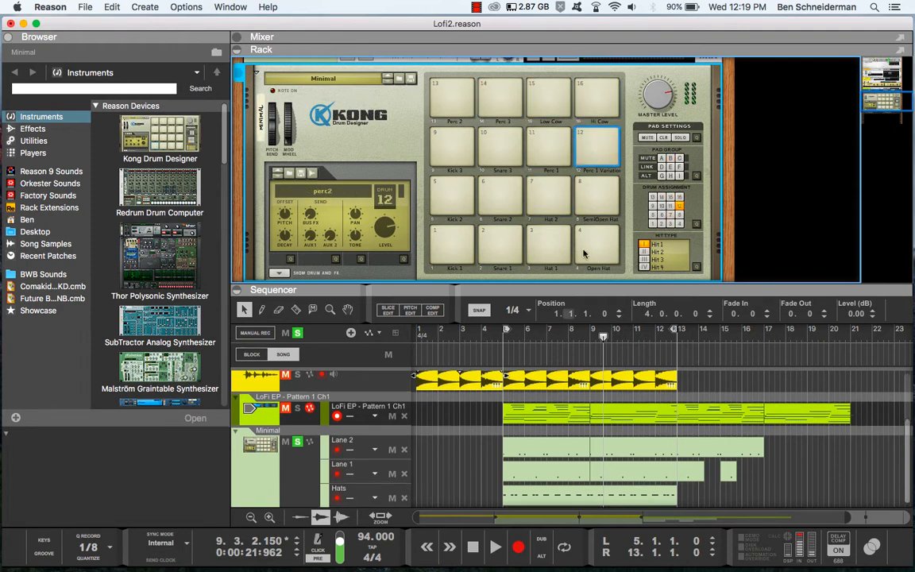
left_click(450, 247)
left_click(498, 244)
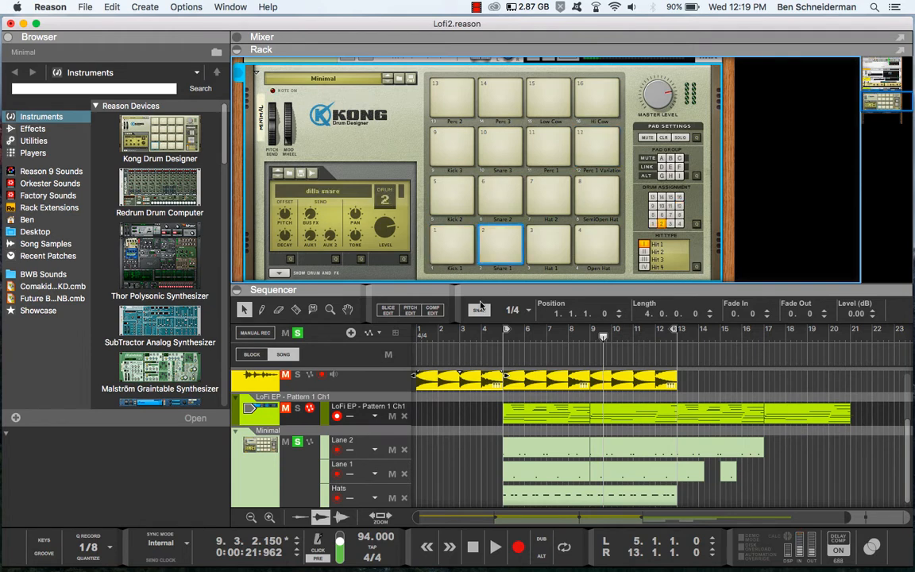
Play the soloed Minimal drum track from bar 5 into bar 6
left_click(502, 337)
key("space")
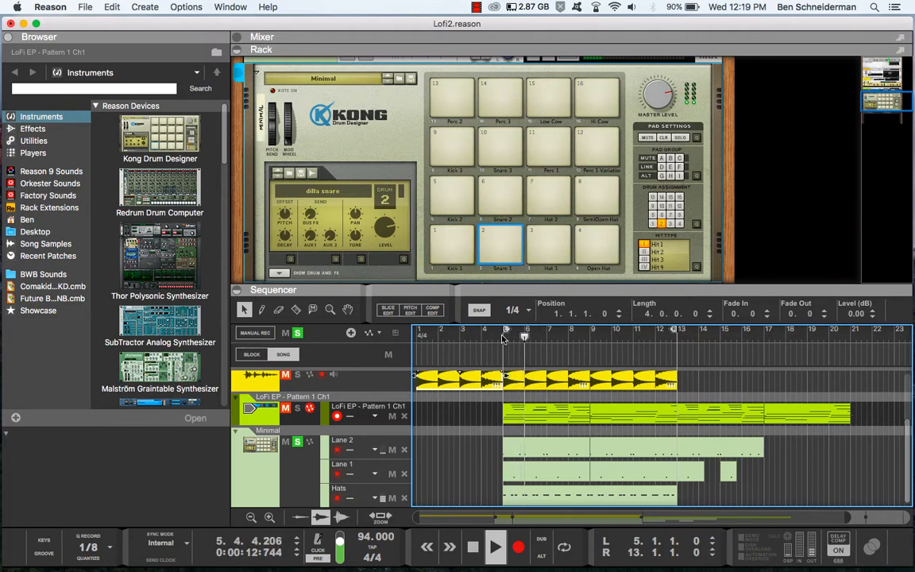
key("space")
Audition the Kick 1, Snare 1 and Hat 2 pads on the Kong again
left_click(458, 245)
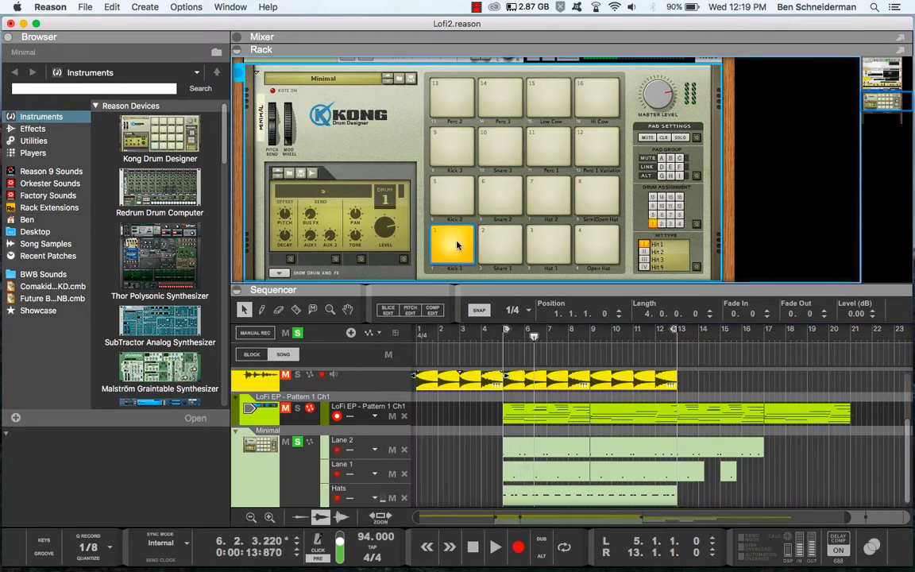
left_click(498, 244)
left_click(534, 213)
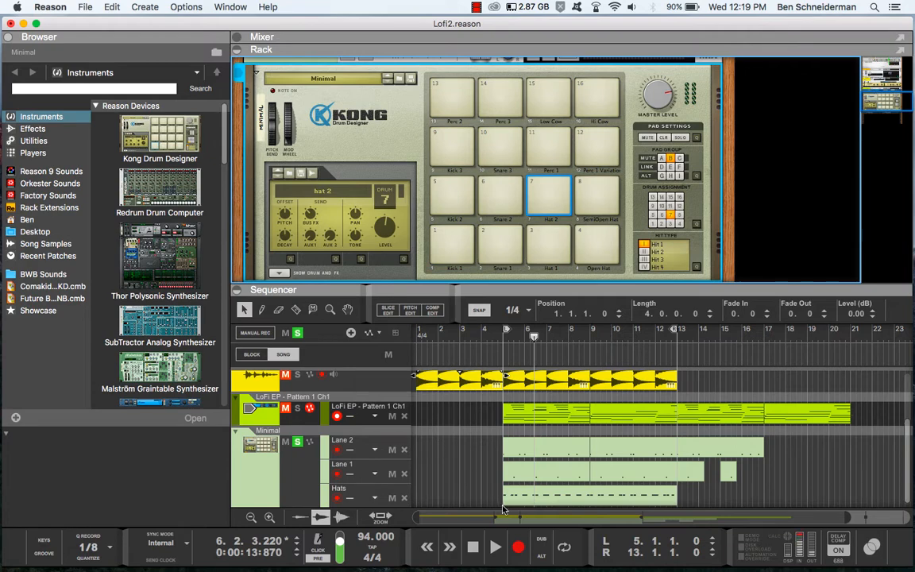
Open the Minimal track's kick clip starting at bar 5 for editing and examine the Kick 1 notes through bar 7
double_click(509, 445)
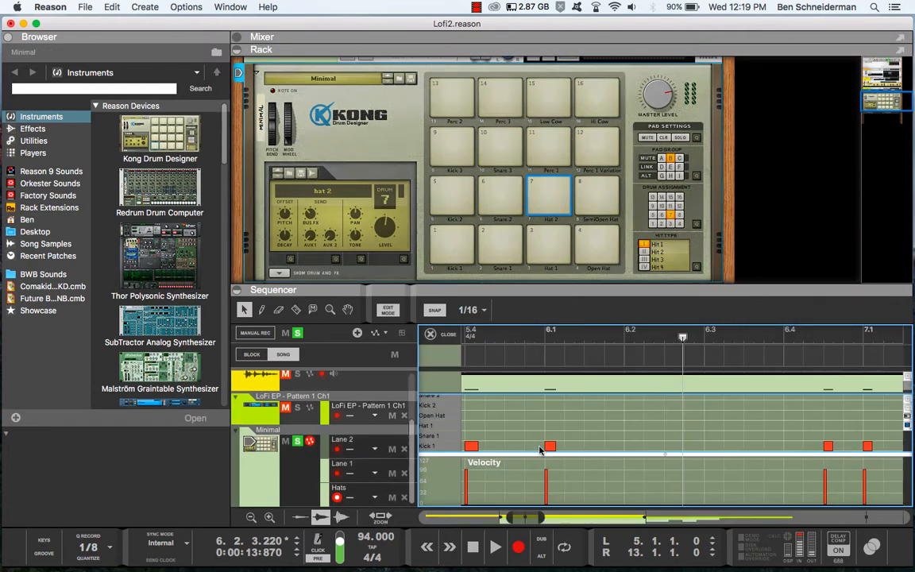
scroll(535, 434, "right", 4)
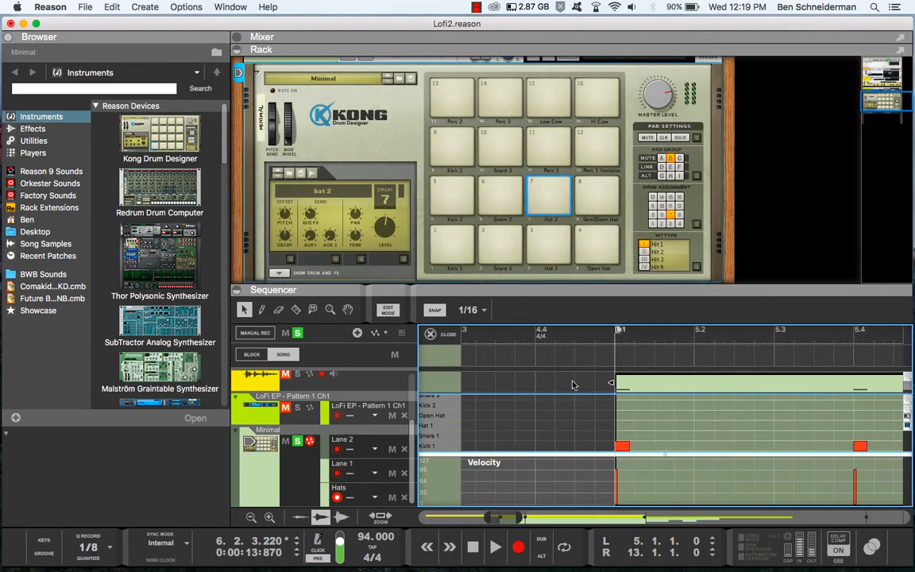
scroll(631, 437, "right", 12)
scroll(675, 445, "right", 1)
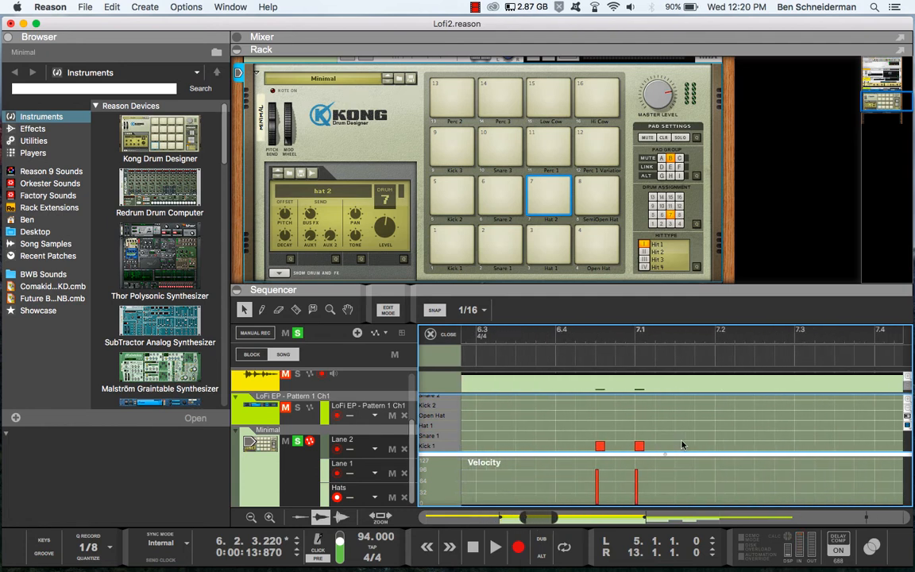
Leave clip editing, turn off solo on the Minimal track and play the song from bar 13 into bar 15
scroll(576, 405, "left", 1)
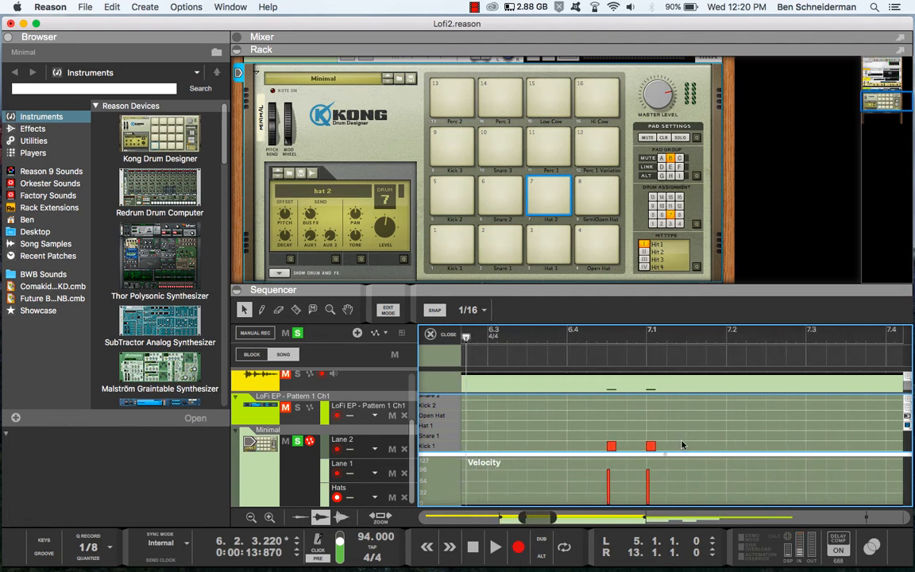
left_click(390, 310)
scroll(421, 433, "left", 3)
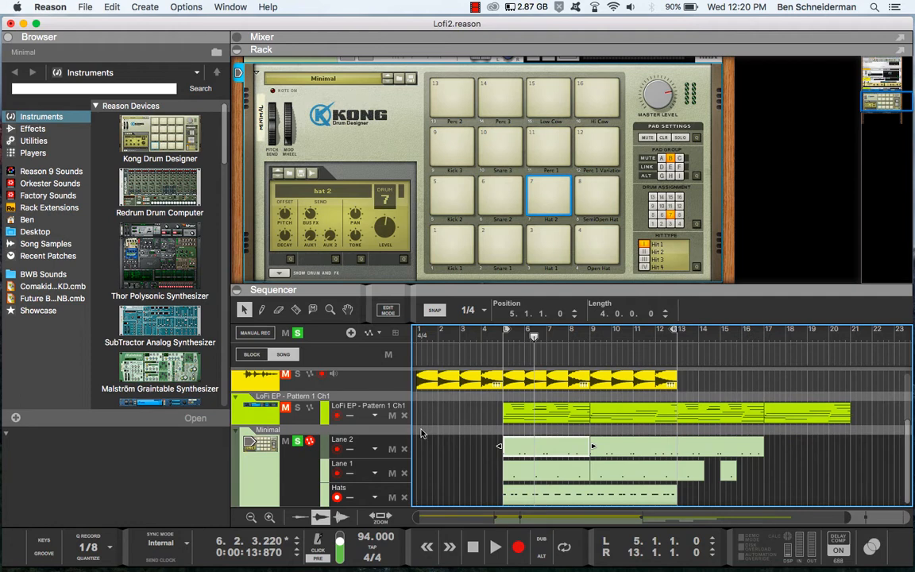
left_click(676, 325)
left_click(299, 441)
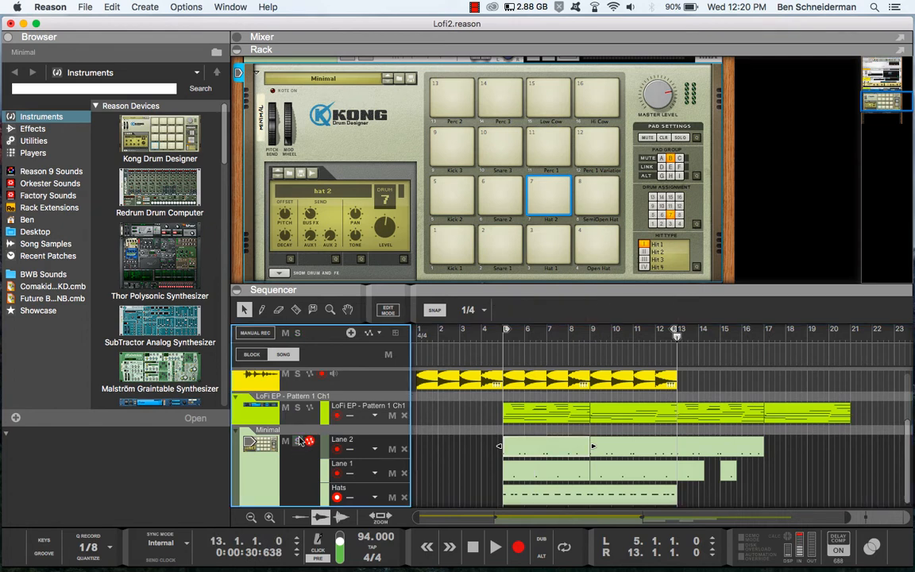
key("space")
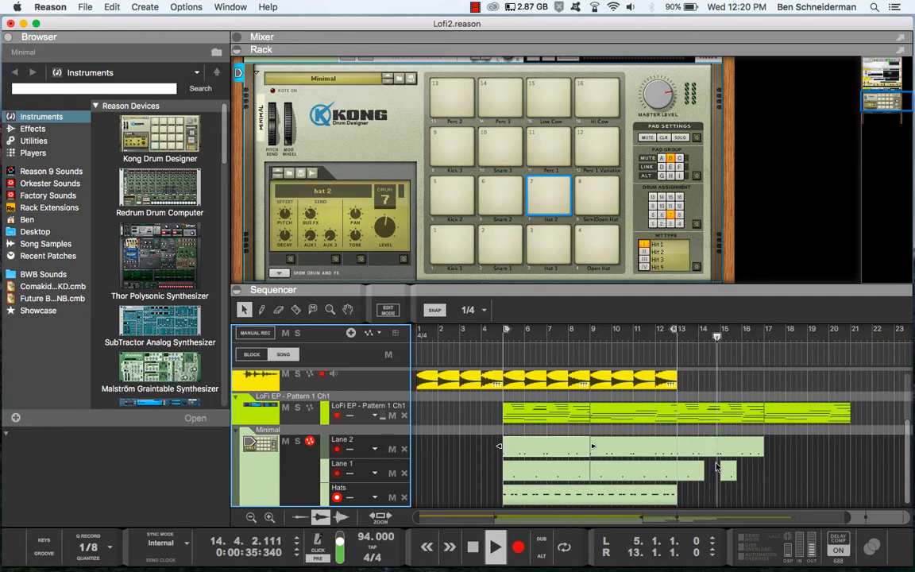
key("space")
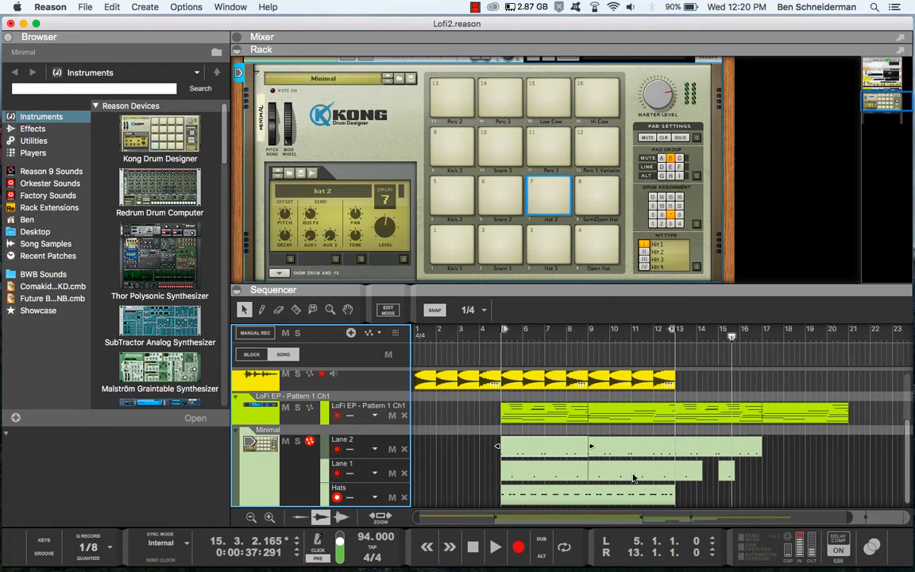
Open the Minimal track's Lane 2 clip at bar 5, examine its Kick 1 notes and return to the arrangement
double_click(513, 447)
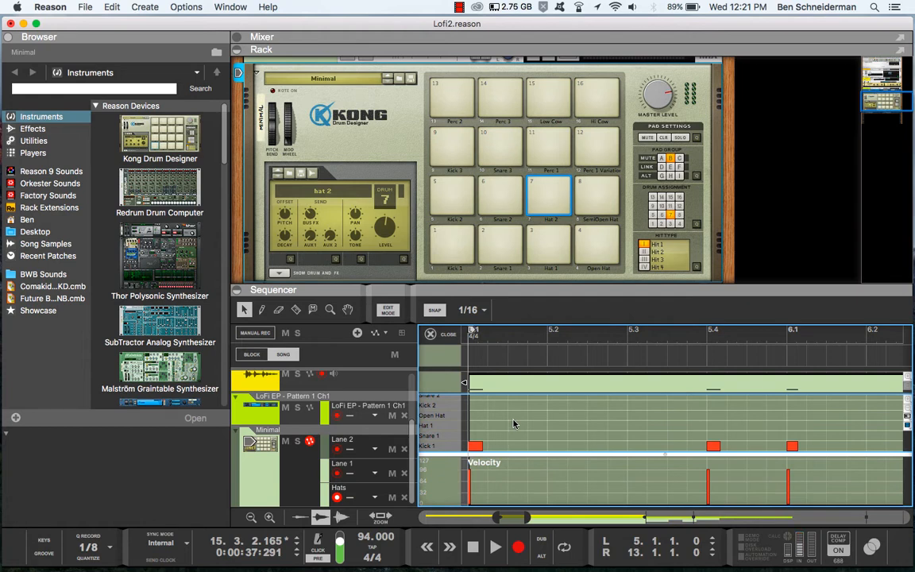
key("Escape")
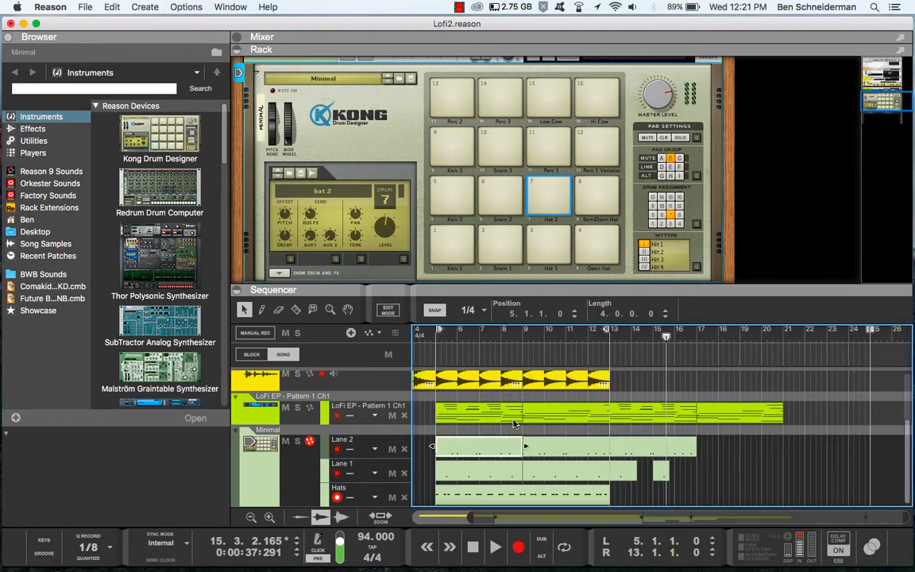
scroll(528, 402, "left", 5)
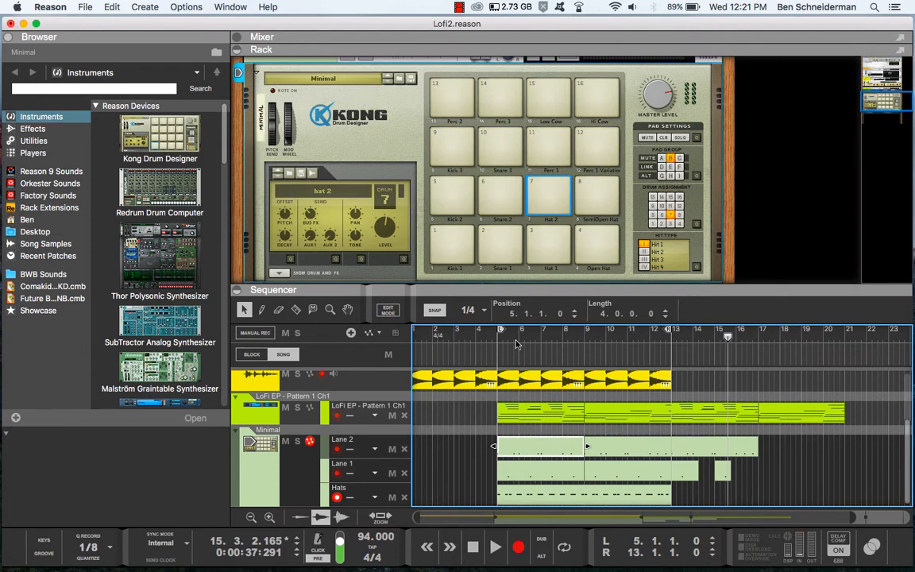
Add an ID8 Instrument Device to the rack directly below the Master Section
scroll(368, 168, "up", 10)
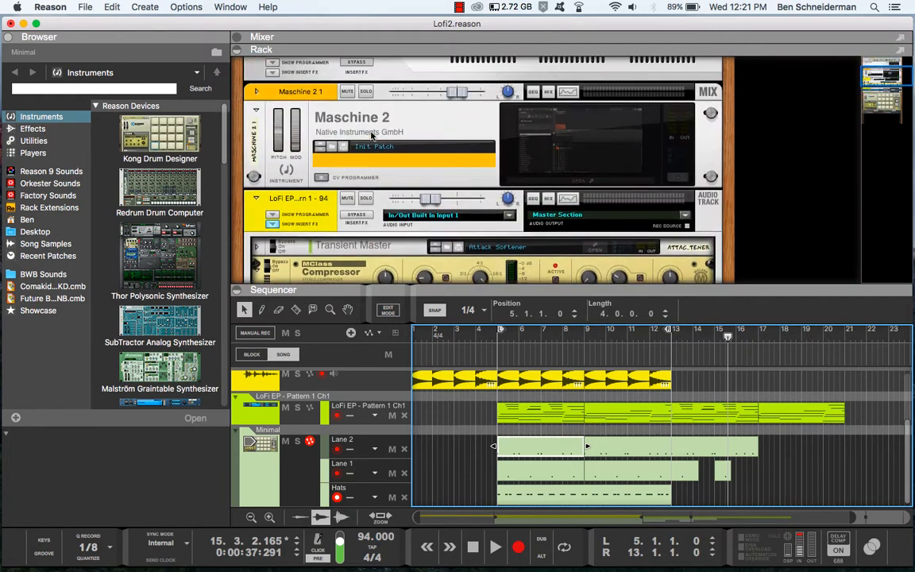
left_click(45, 131)
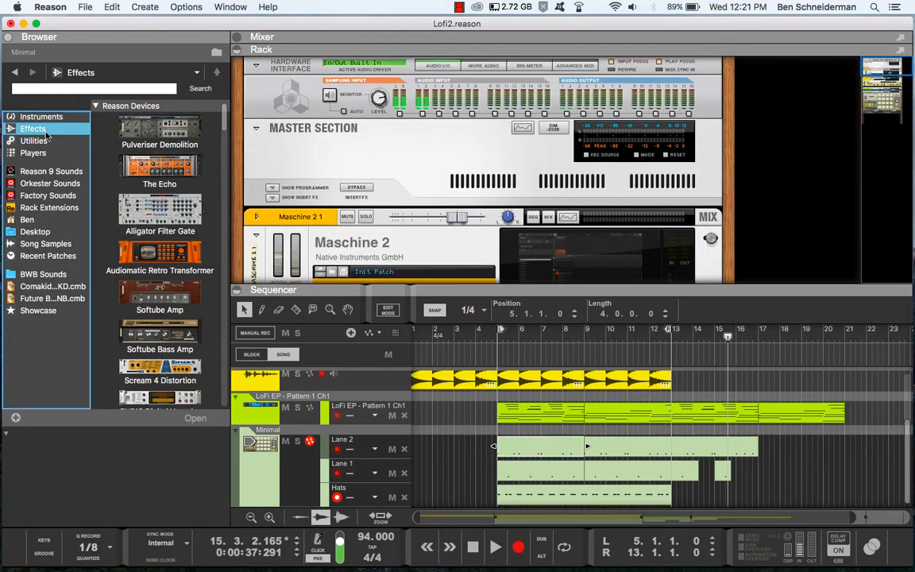
left_click(45, 118)
scroll(159, 249, "down", 5)
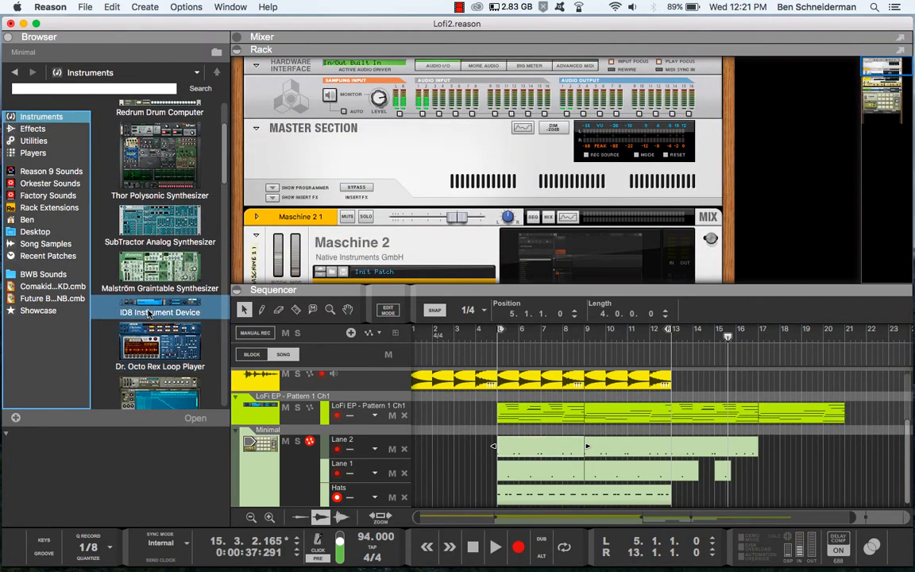
left_click_drag(148, 309, 314, 192)
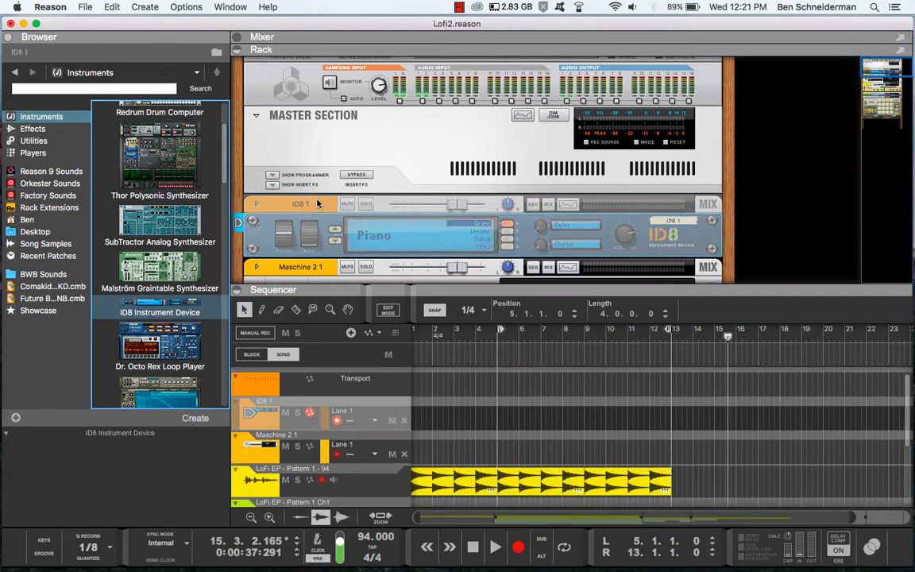
Step through the ID8's sound categories, including Guitar, Brass-Wind and Synth
left_click(334, 242)
left_click(335, 242)
left_click(334, 241)
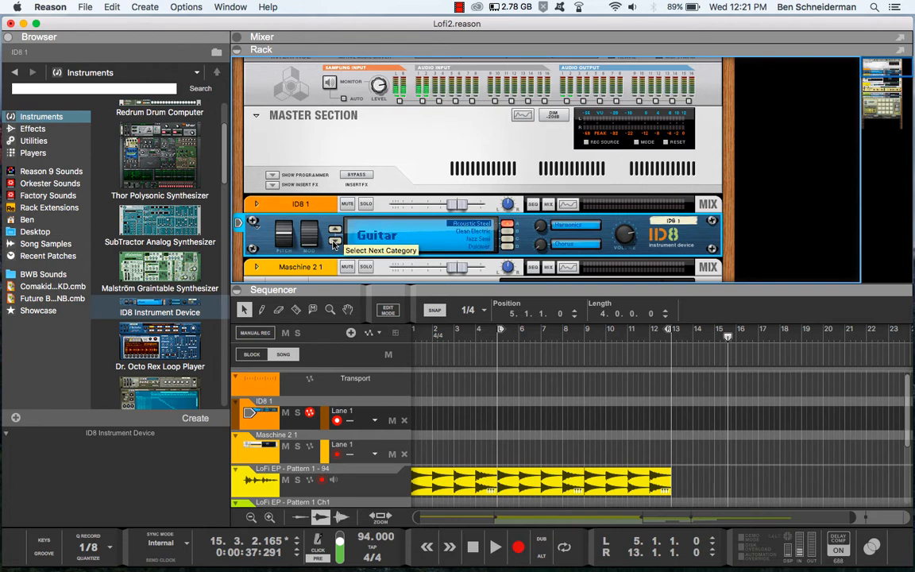
left_click(335, 232)
left_click(335, 232)
left_click(335, 231)
left_click(335, 231)
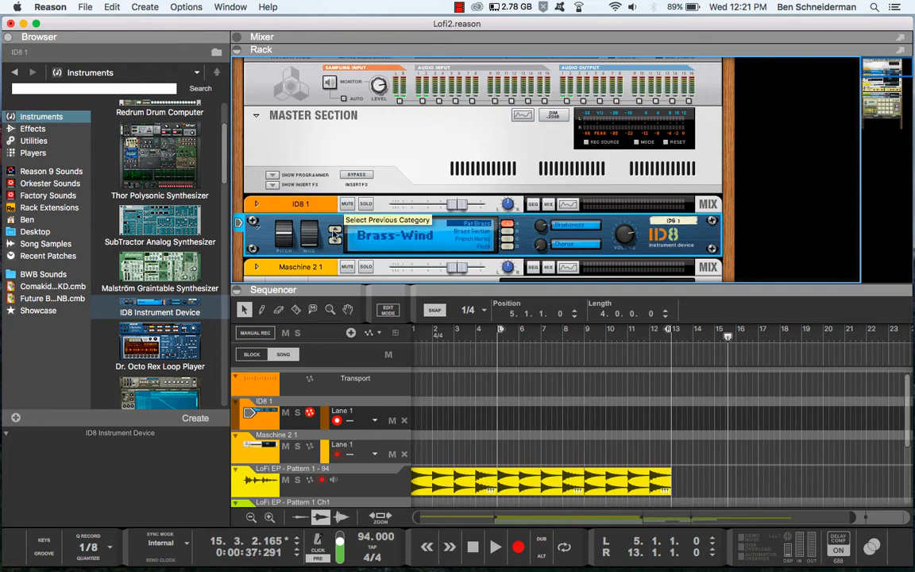
left_click(334, 231)
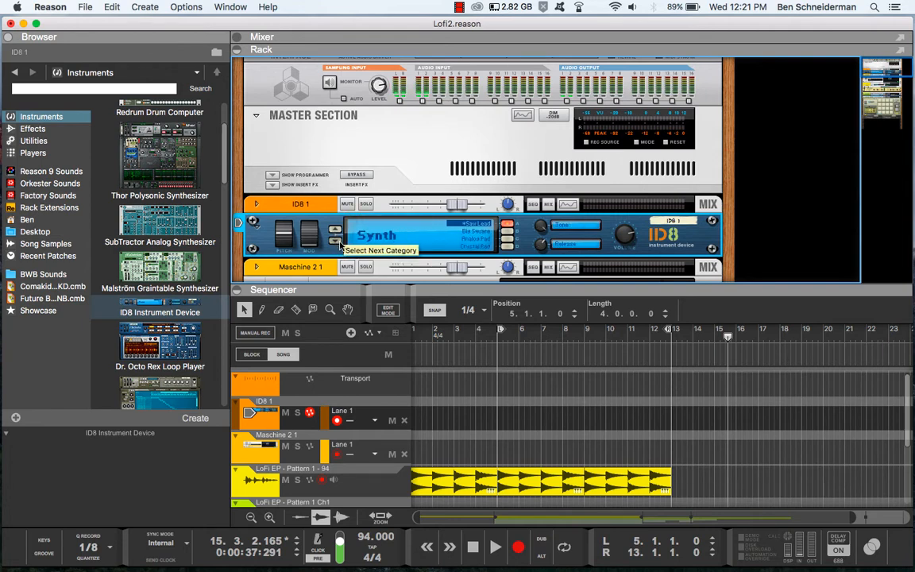
left_click(336, 231)
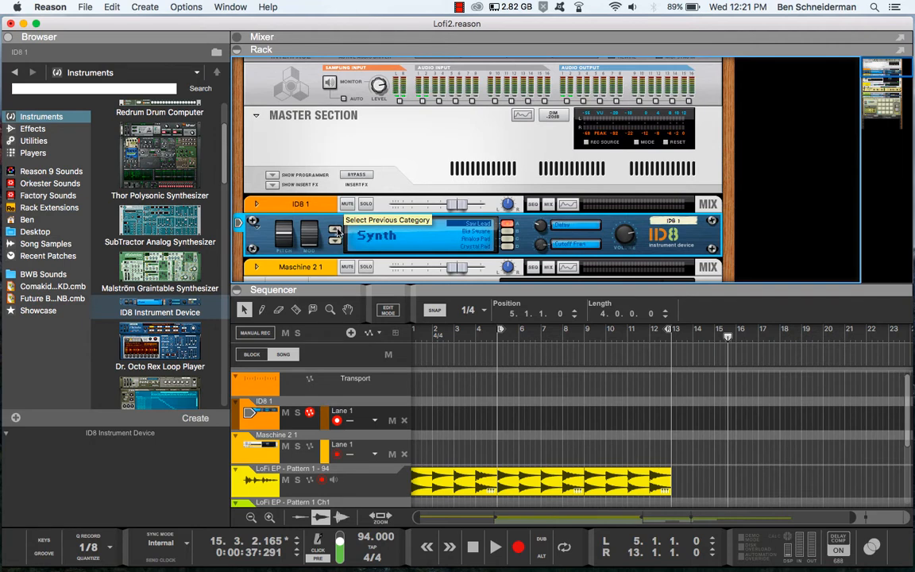
Set the ID8 to the Upright sound in the Bass category and audition it with the On-screen Piano Keys
left_click(380, 237)
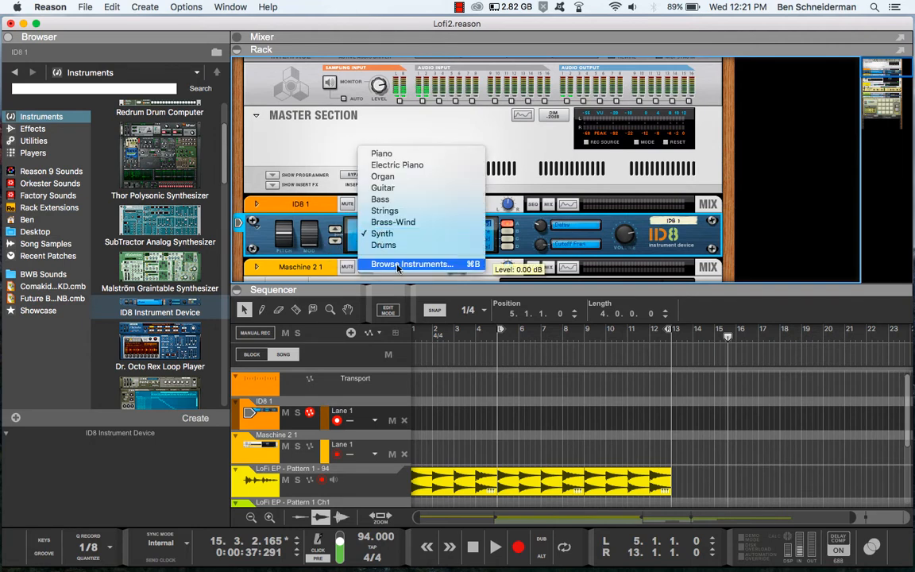
left_click(385, 199)
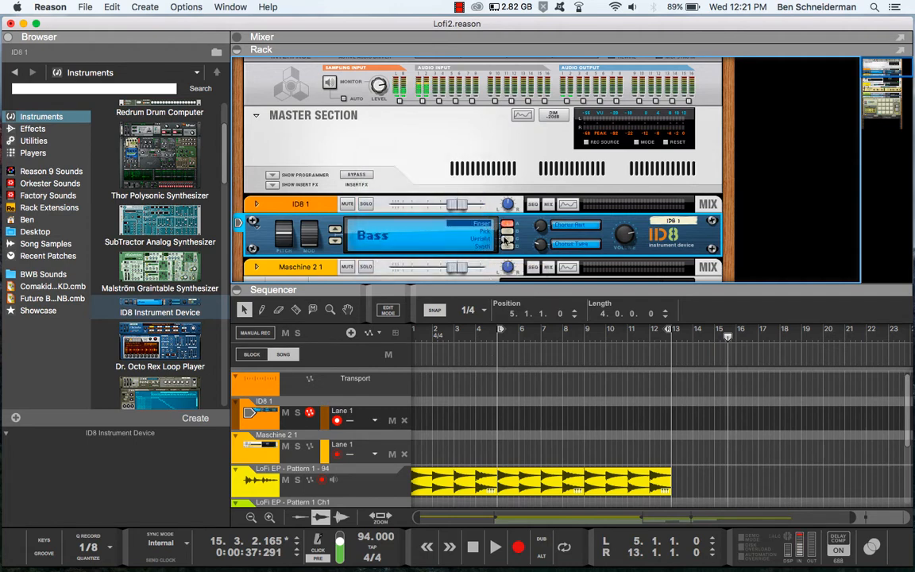
left_click(506, 238)
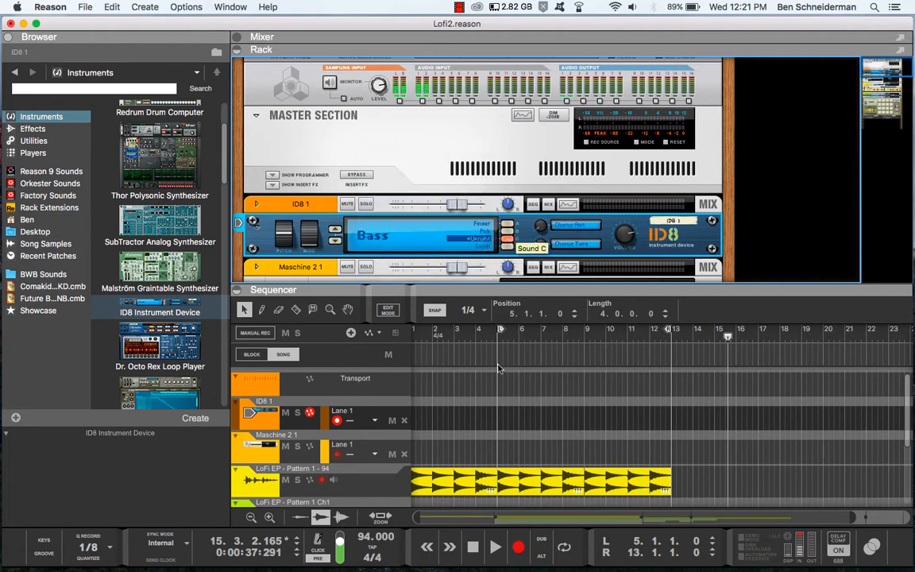
left_click(46, 540)
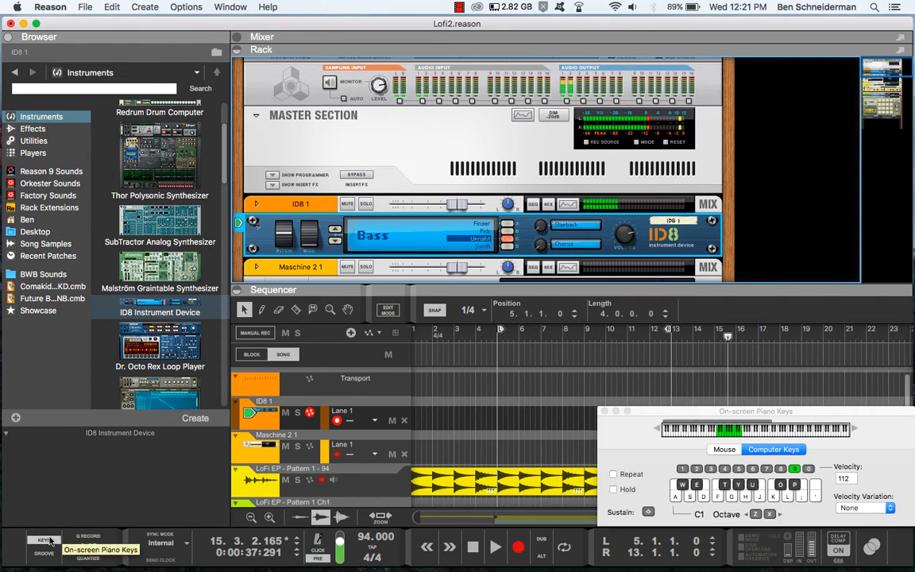
Expand the ID8 1 mix channel, show its insert effects and add an Audiomatic Retro Transformer there
left_click(256, 205)
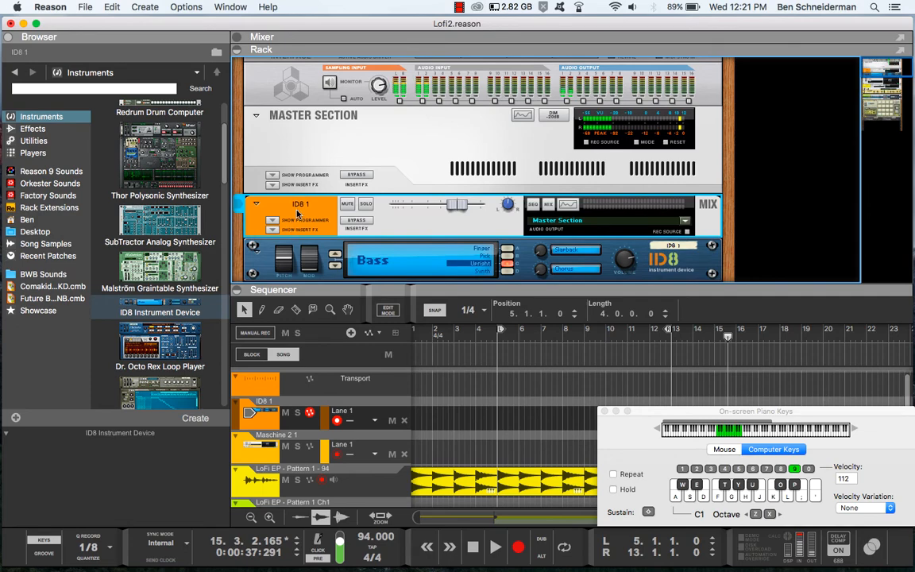
left_click(272, 185)
left_click(272, 185)
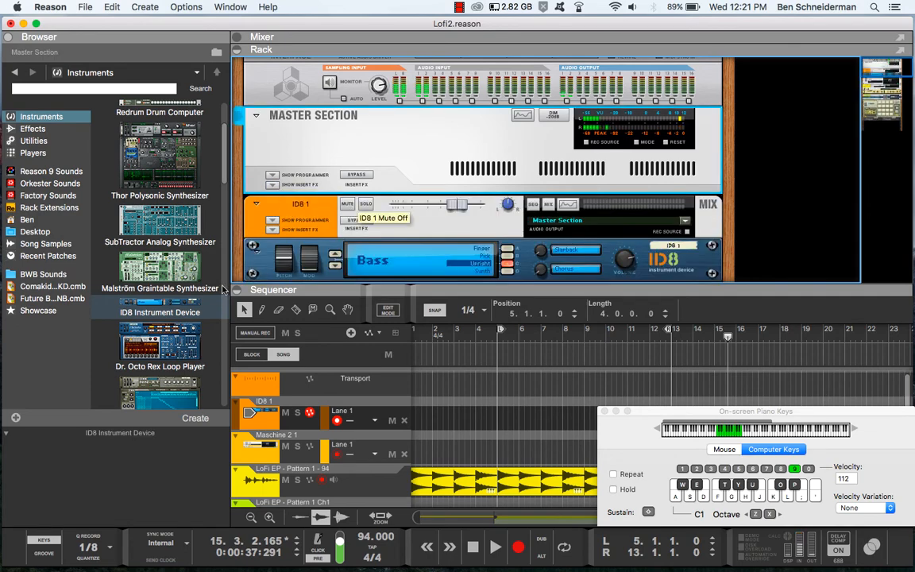
scroll(342, 208, "down", 3)
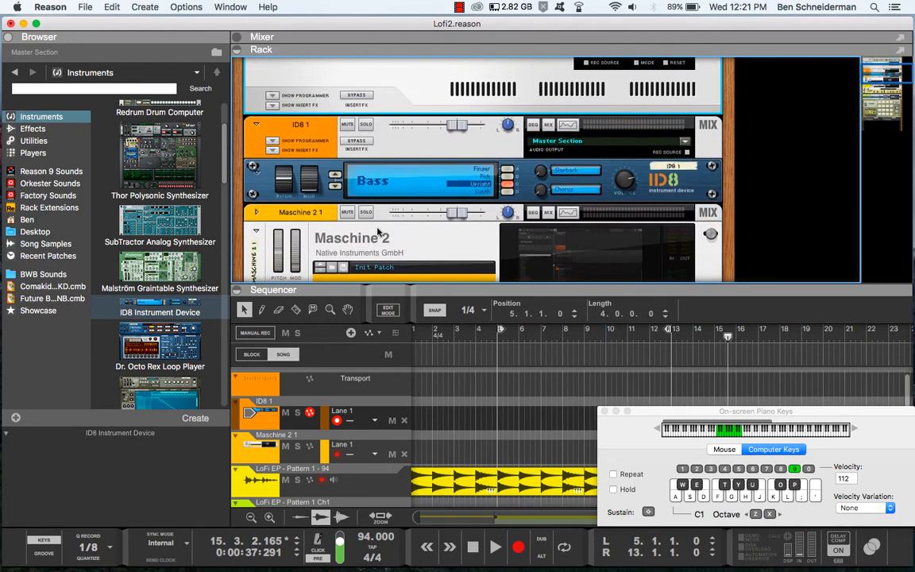
left_click(272, 151)
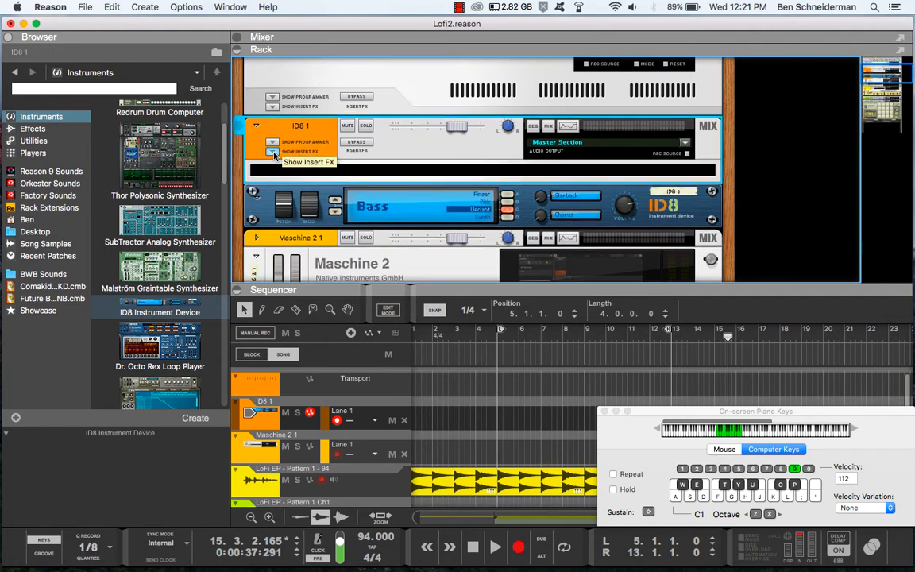
left_click(31, 128)
left_click(205, 240)
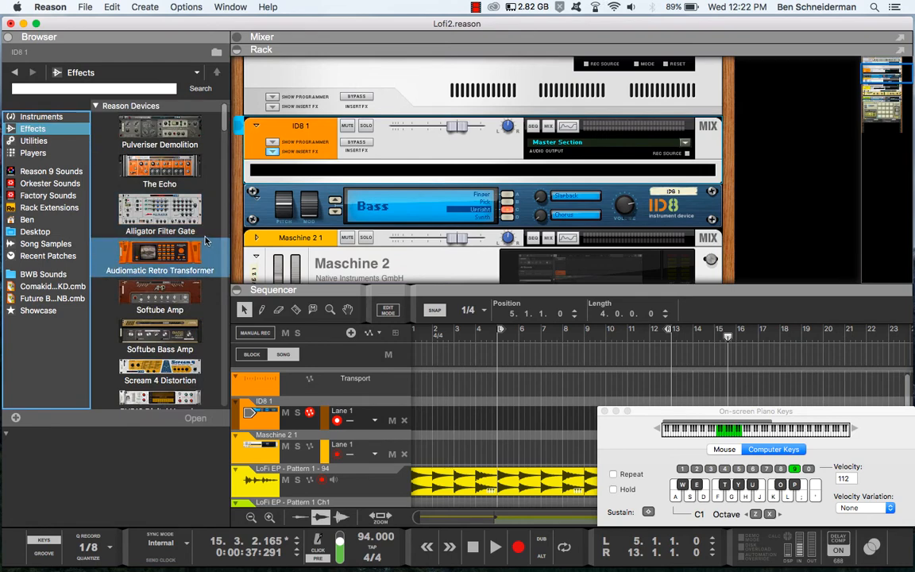
mouse_move(160, 260)
left_mouse_down()
mouse_move(445, 189)
mouse_move(385, 171)
left_mouse_up()
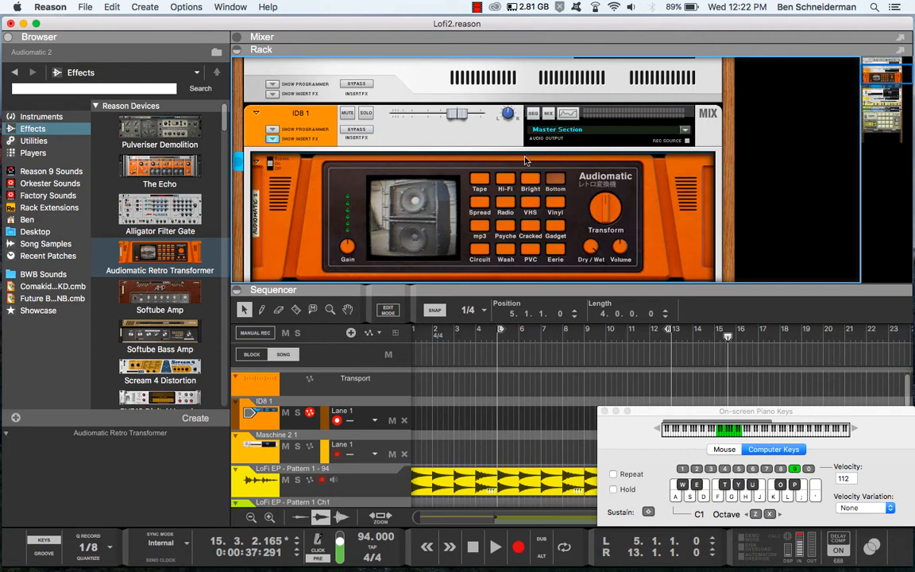
Compare the Audiomatic's Bottom and Tape presets on played bass notes in the Spectrum EQ analyzer, ending on Bottom, and close the analyzer
left_click(567, 114)
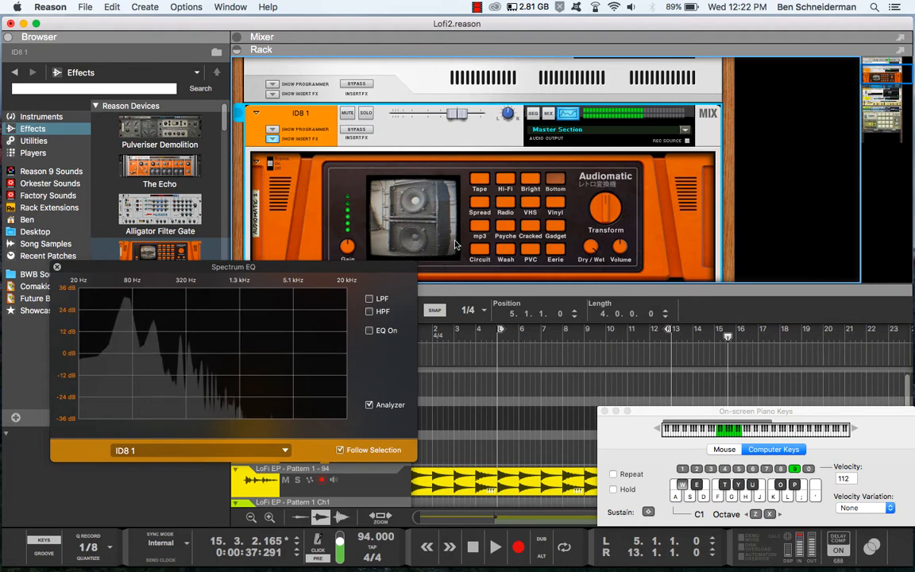
left_click(589, 222)
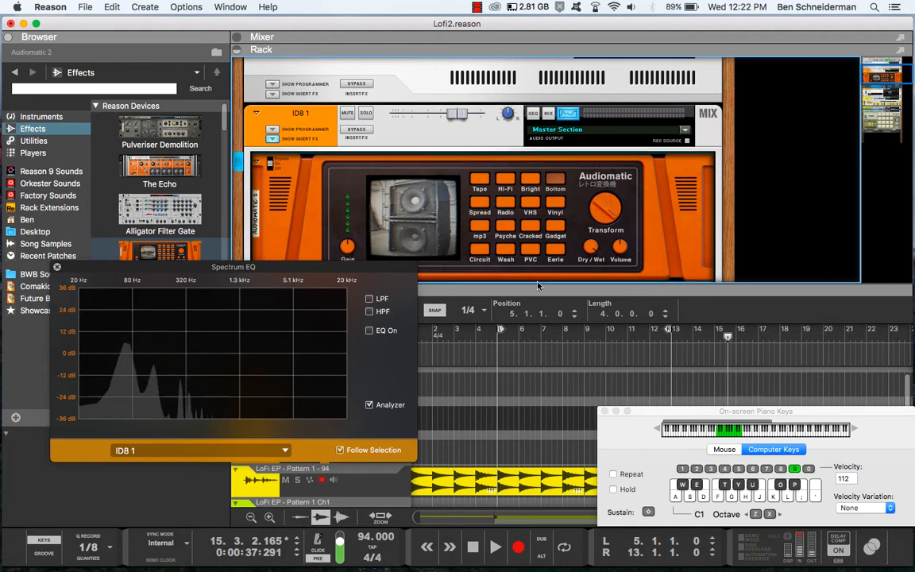
left_click(506, 180)
left_click(480, 179)
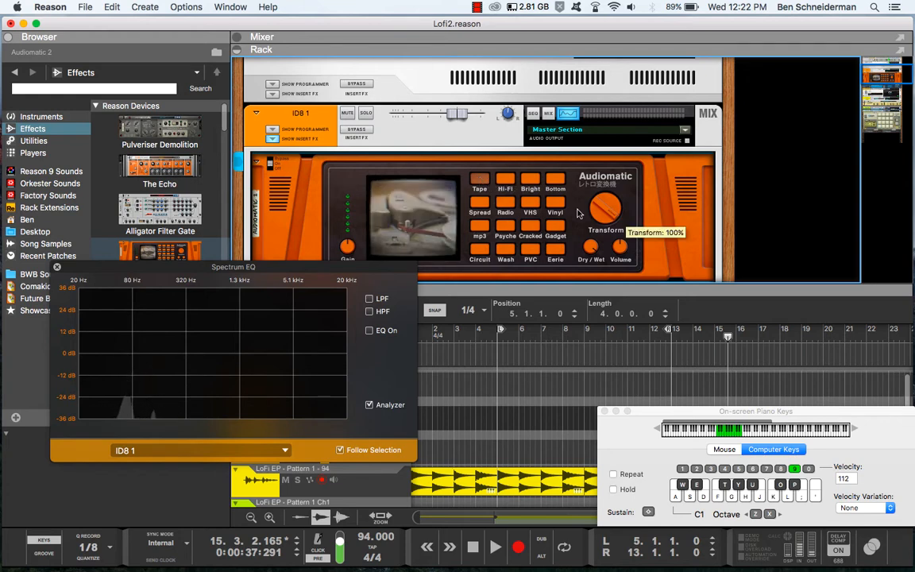
key("w")
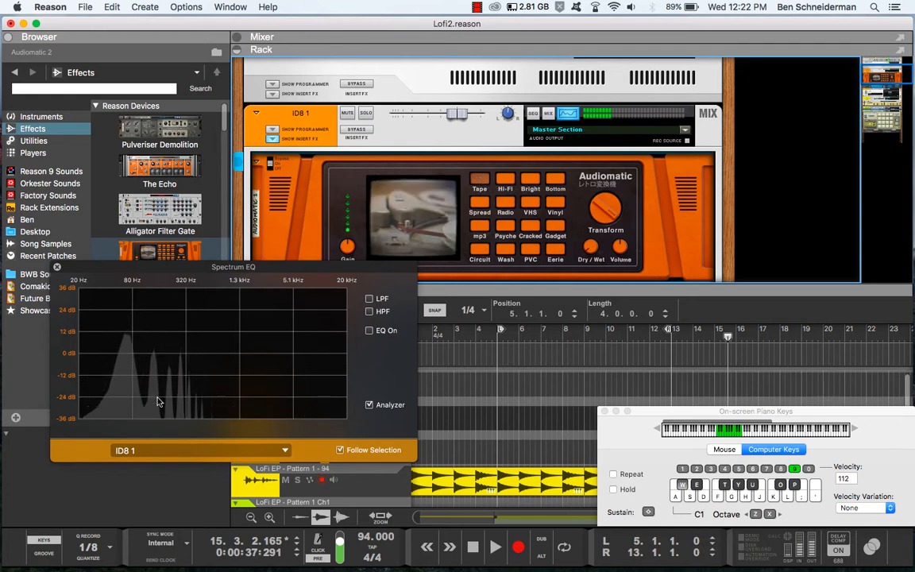
left_click(556, 180)
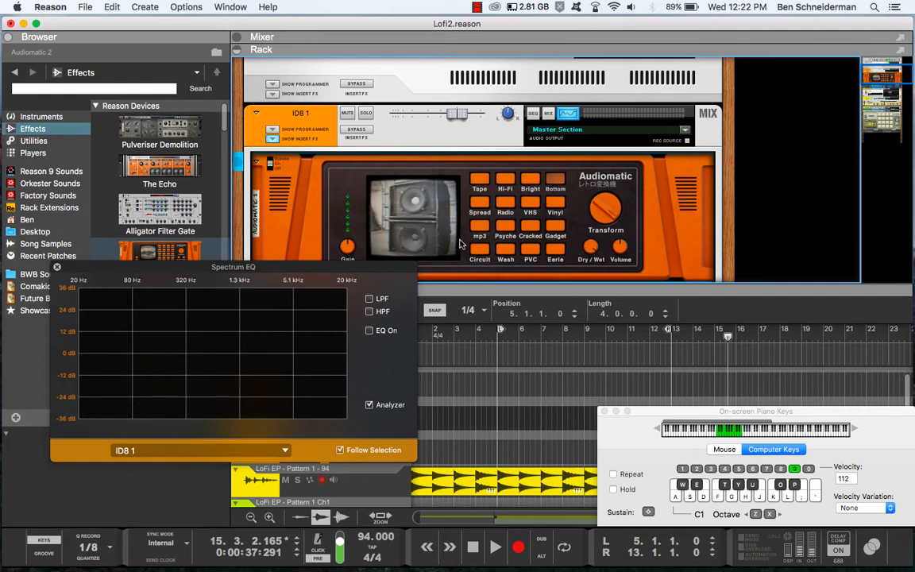
key("w")
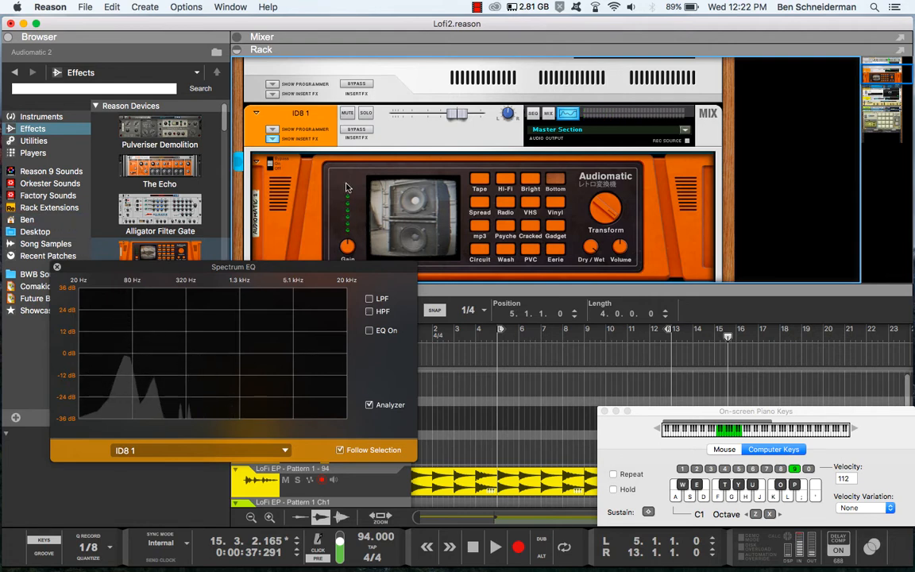
left_click(57, 267)
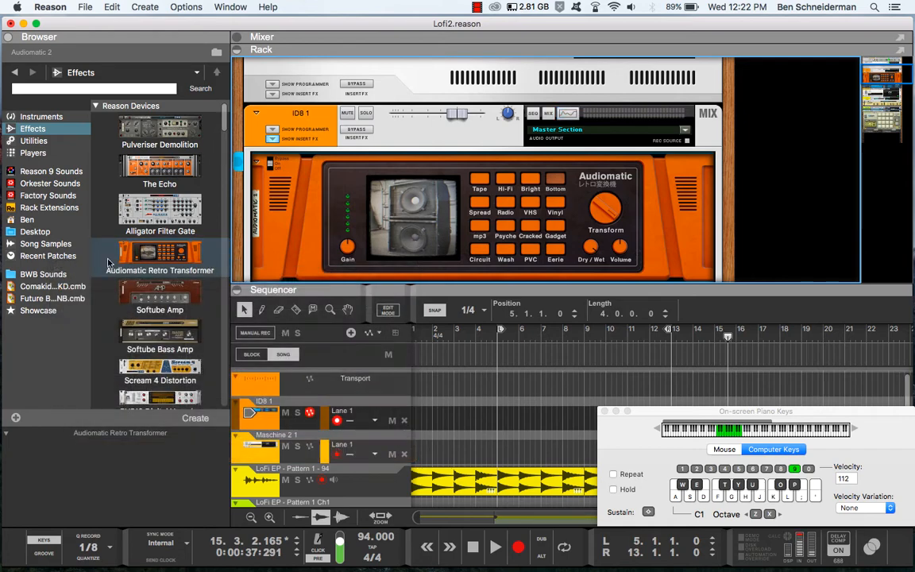
Delete the ID8 1 channel together with its bass instrument and Audiomatic insert effect
left_click(305, 129)
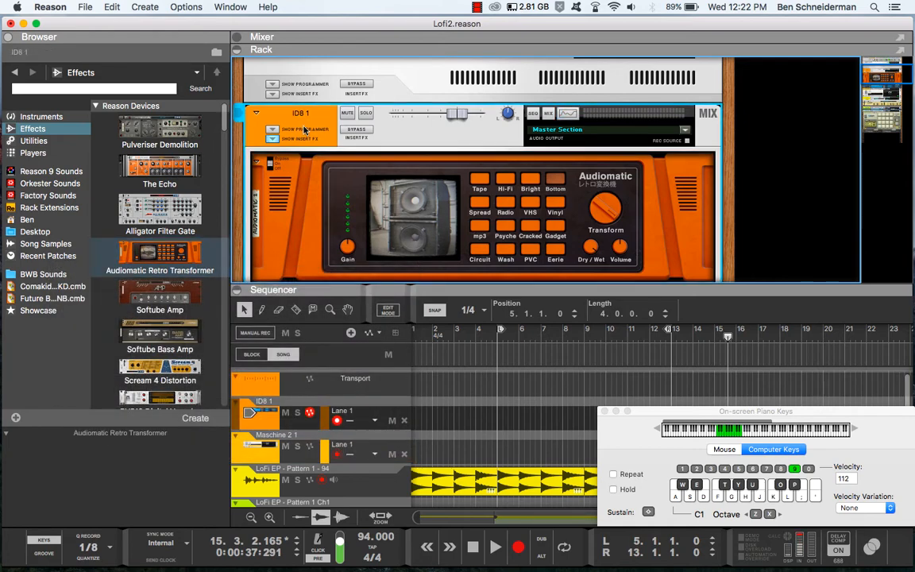
key("Delete")
scroll(304, 131, "up", 1)
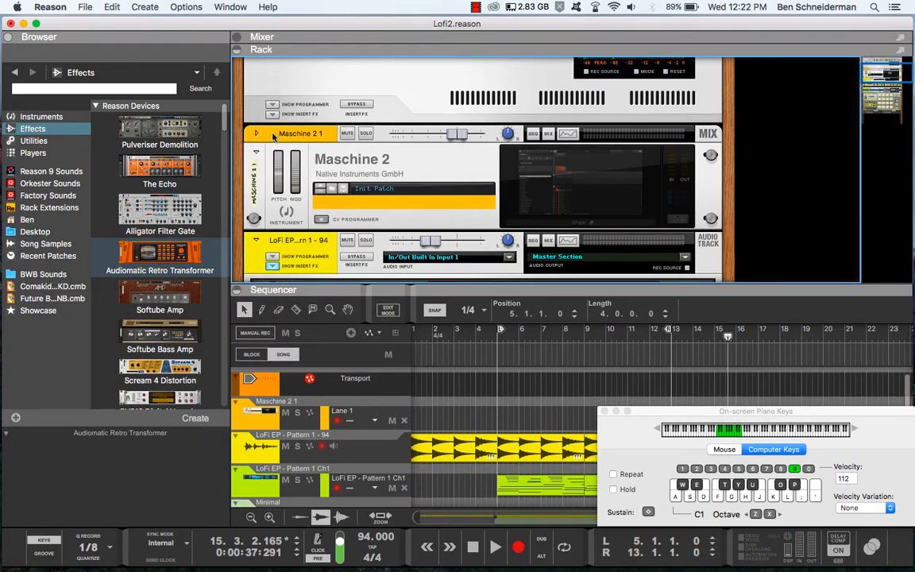
Fold the Maschine 2 device and hide the insert effects of the LoFi EP - Pattern 1 - 94 audio track
left_click(256, 151)
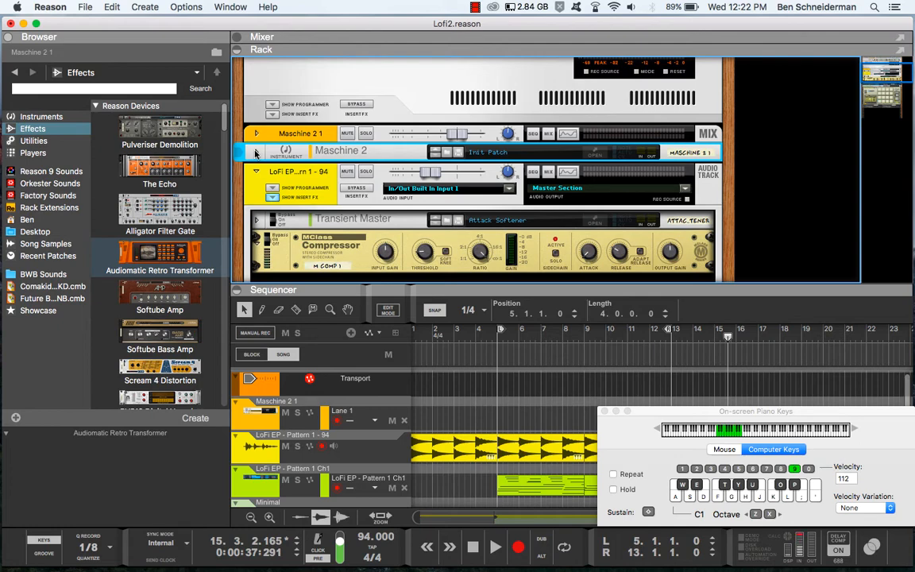
scroll(256, 154, "up", 5)
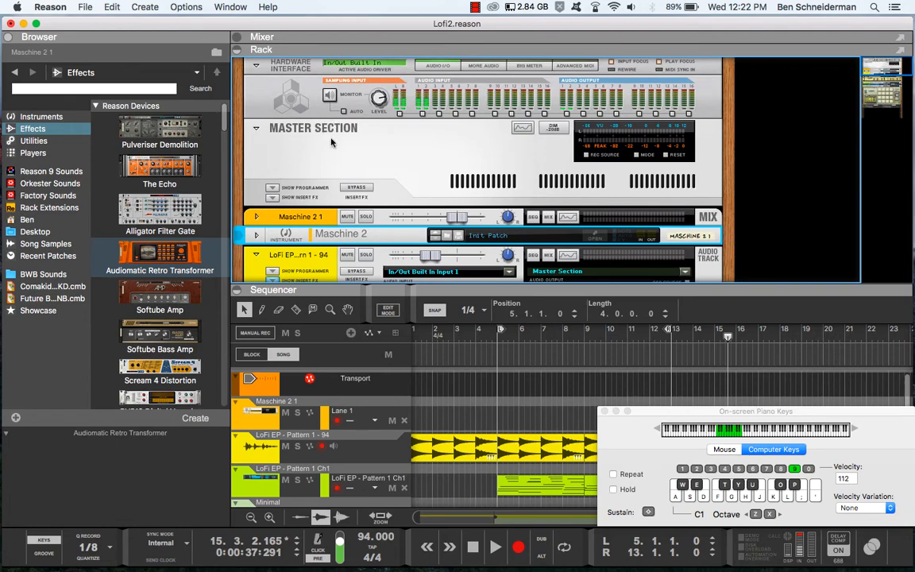
scroll(322, 187, "down", 5)
scroll(322, 188, "down", 8)
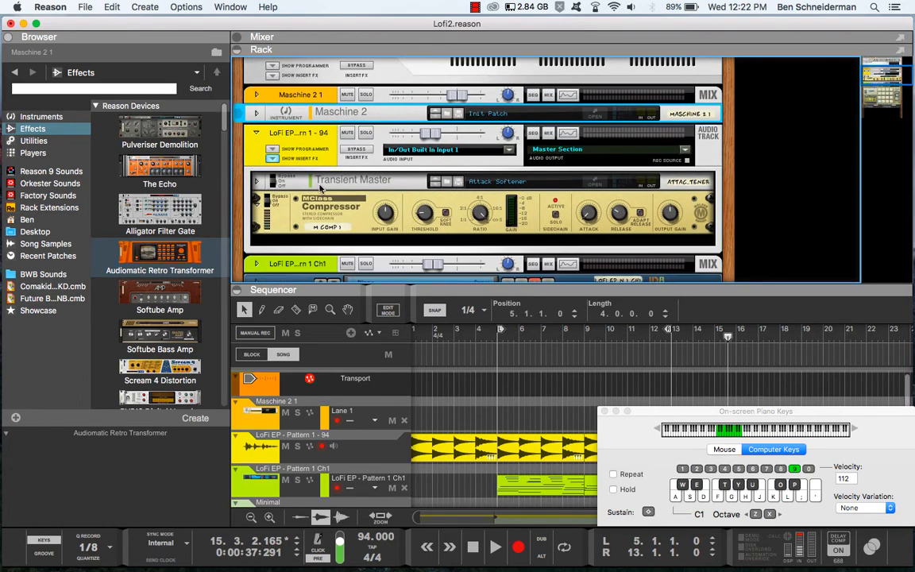
scroll(320, 189, "down", 3)
scroll(320, 188, "up", 3)
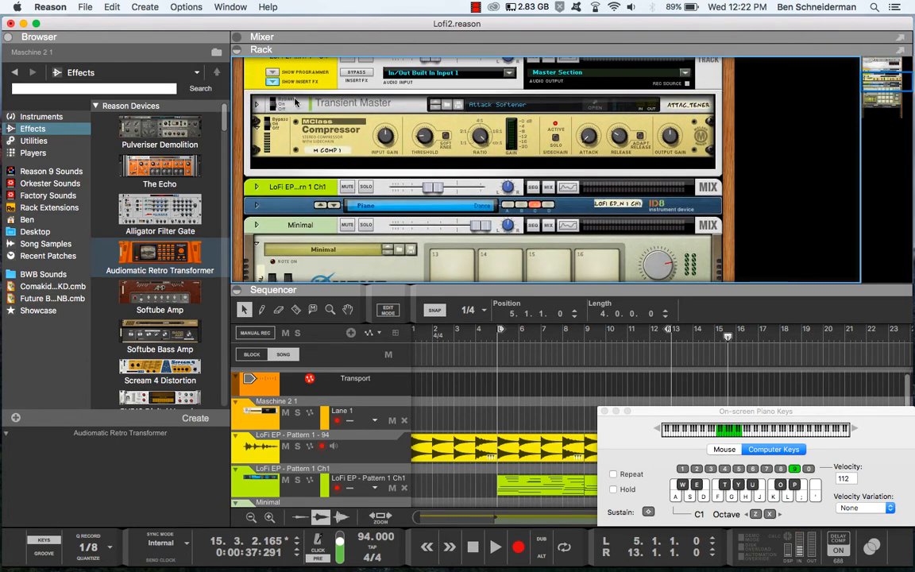
left_click(276, 81)
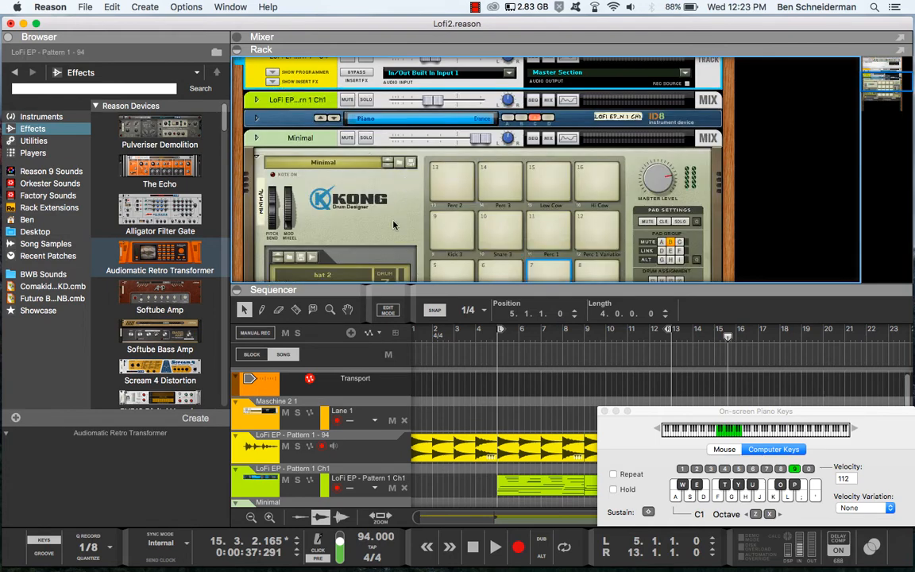
Show the Master Section's insert effects and look over the Audiomatic, Maximizer and Vinyl chain
scroll(392, 225, "down", 10)
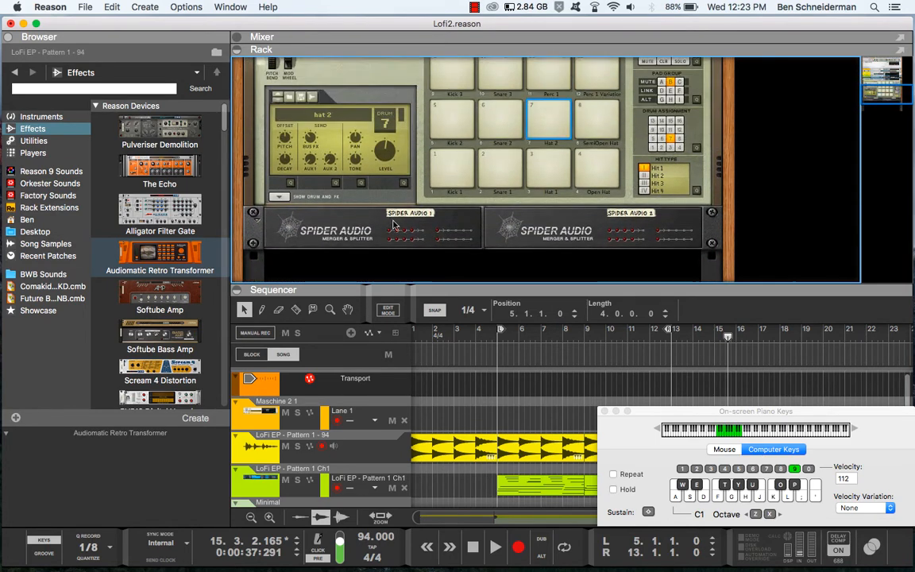
scroll(392, 225, "up", 15)
left_click(271, 197)
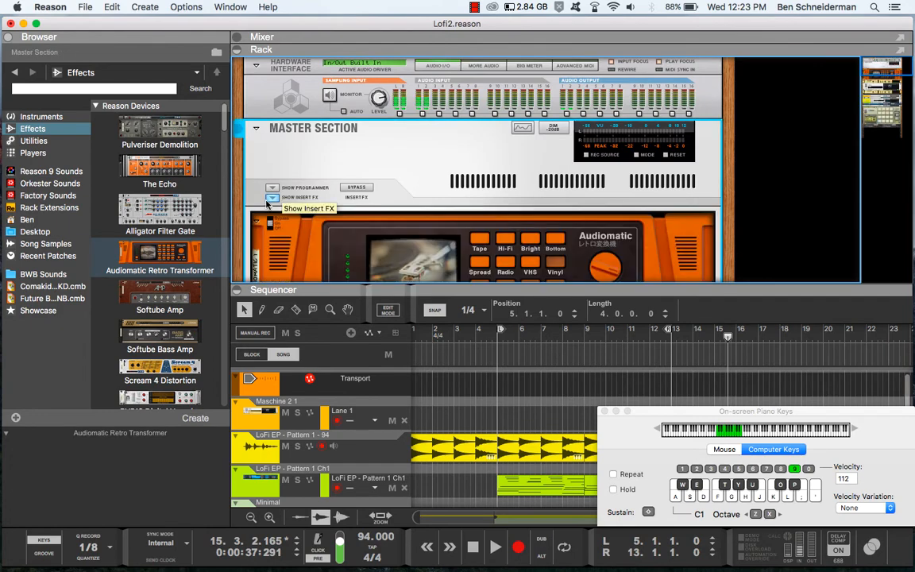
scroll(380, 186, "down", 10)
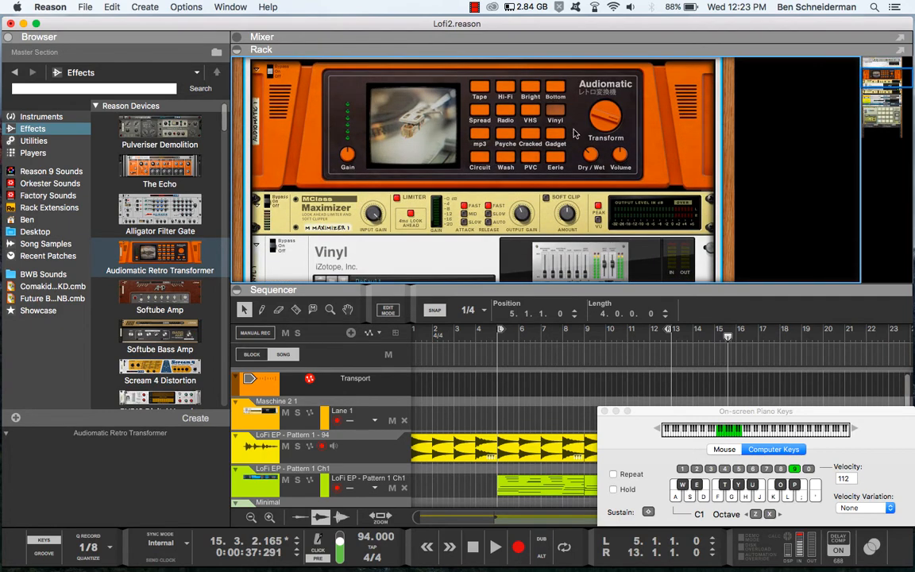
scroll(343, 152, "down", 7)
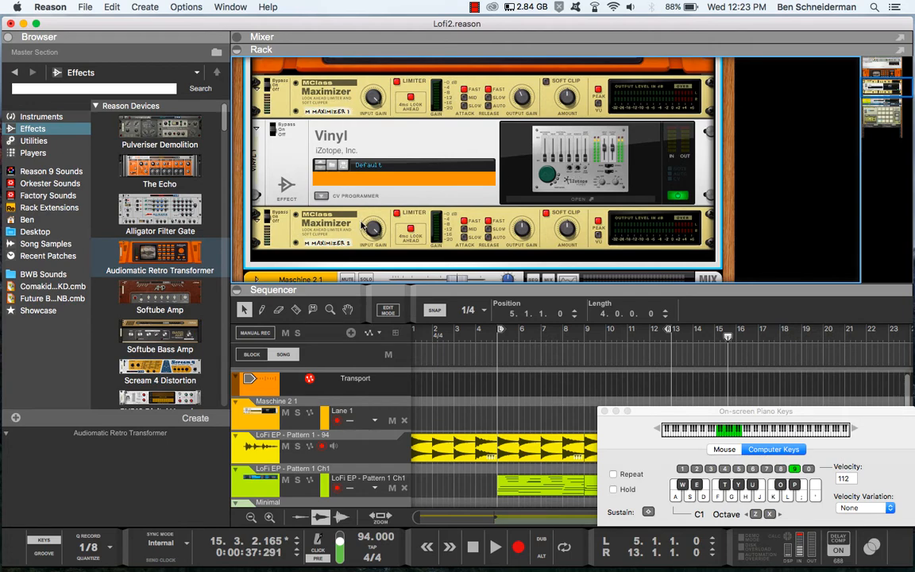
scroll(333, 121, "up", 12)
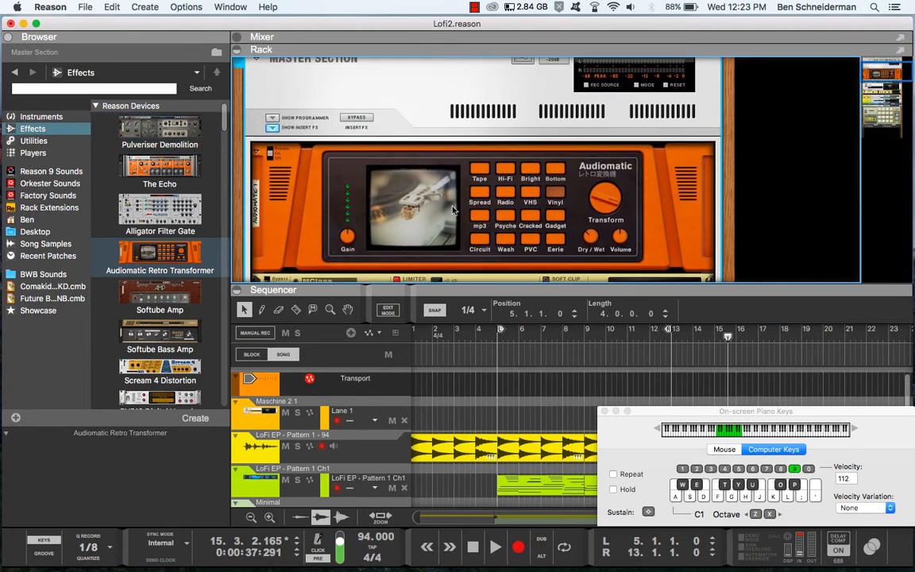
Examine the master Audiomatic's preset and knobs, and the gain settings of the Maximizer between it and Vinyl
mouse_move(207, 271)
left_mouse_down()
mouse_move(516, 215)
mouse_move(208, 276)
mouse_move(204, 268)
left_mouse_up()
scroll(311, 228, "down", 2)
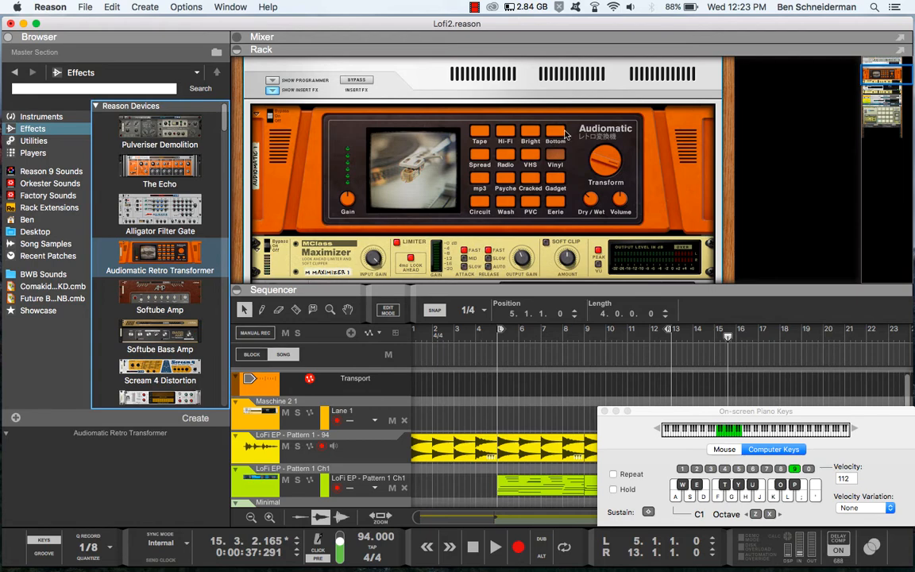
left_click(619, 162)
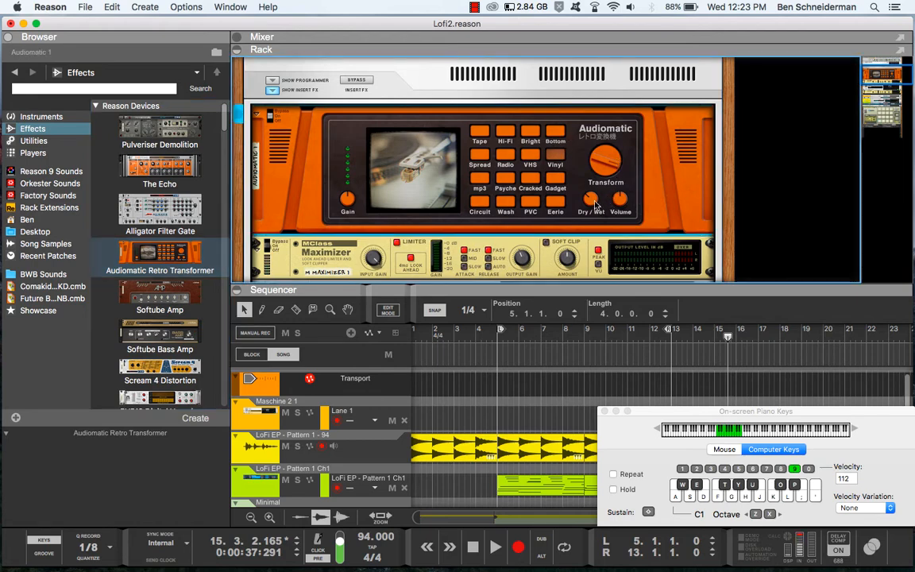
scroll(469, 272, "down", 5)
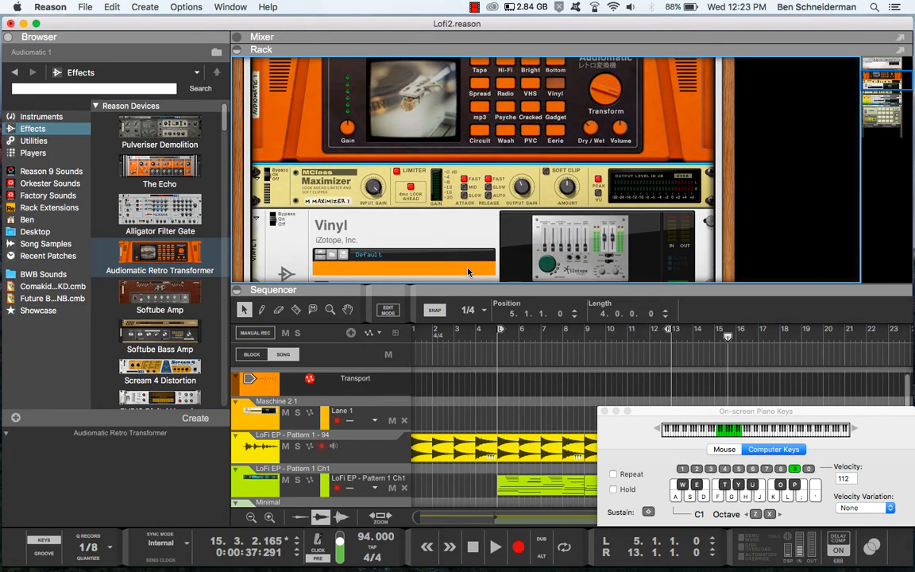
left_click(370, 189)
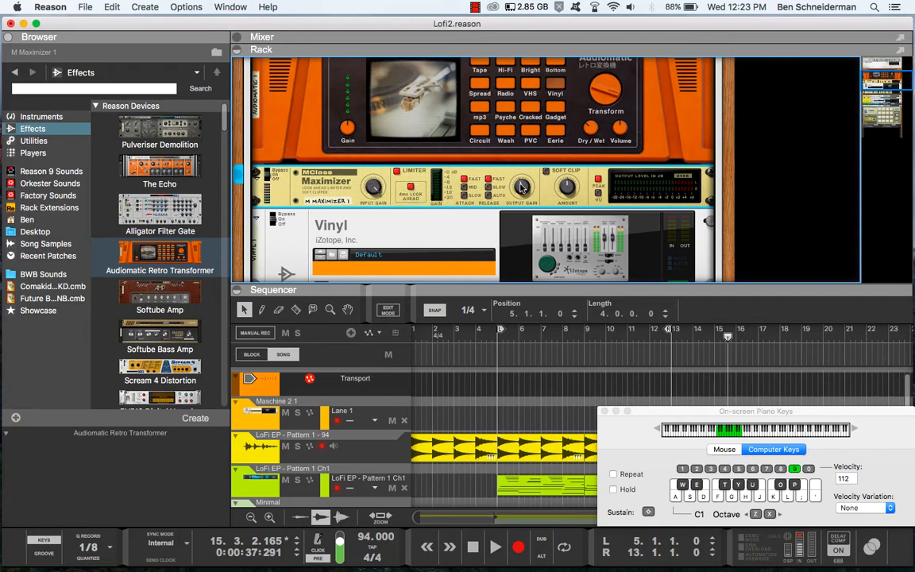
scroll(540, 210, "down", 3)
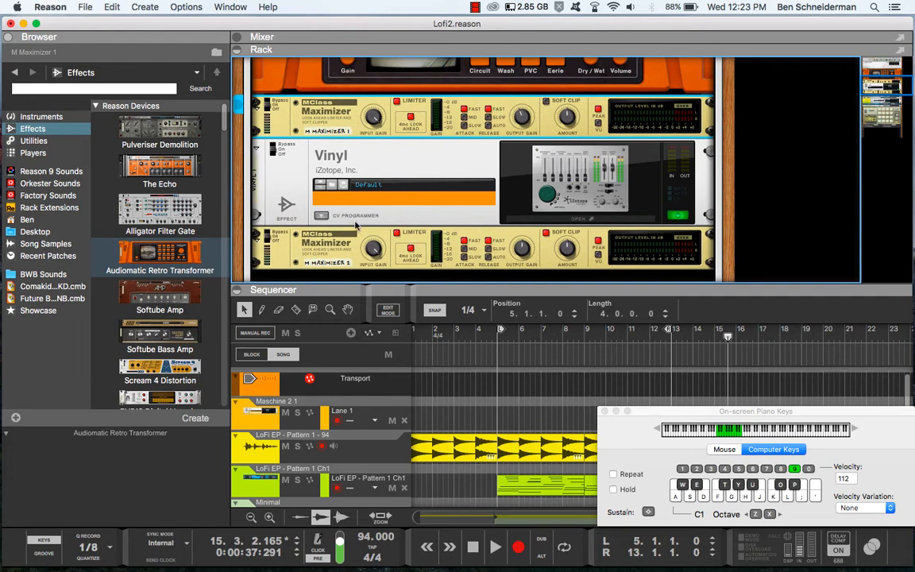
Open the iZotope Vinyl plugin window and play a few bars of the song from the start
left_click(629, 221)
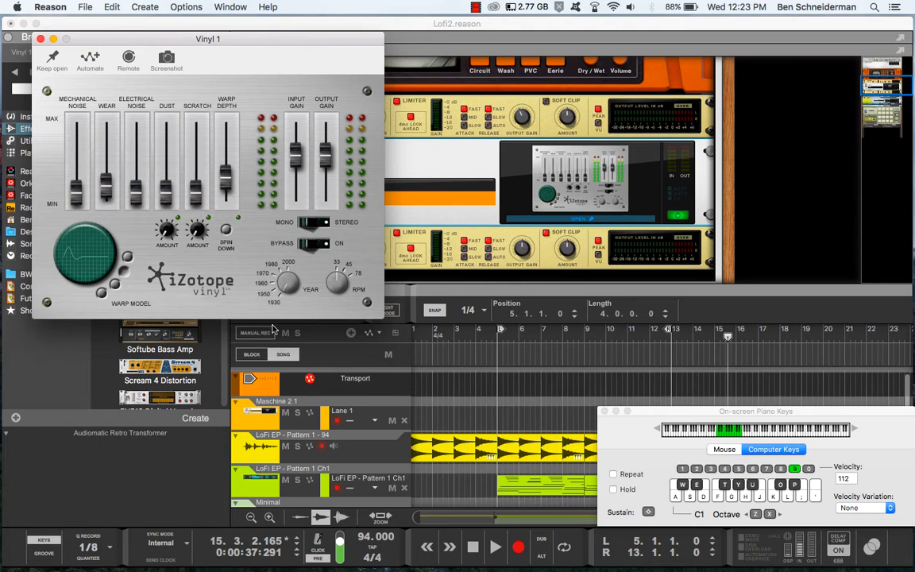
key("shift+Return")
key("space")
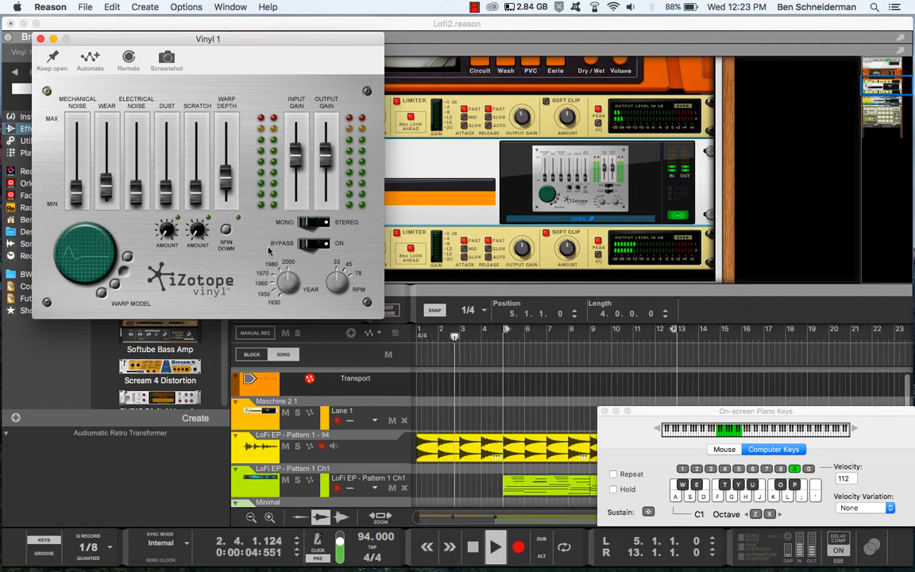
key("space")
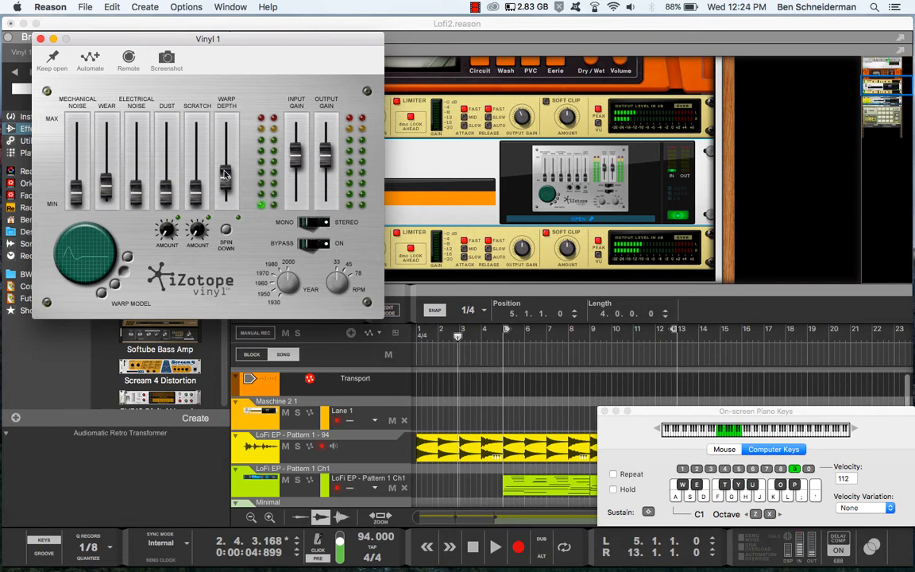
Try other warp models in Vinyl and switch back to the original one
mouse_move(225, 176)
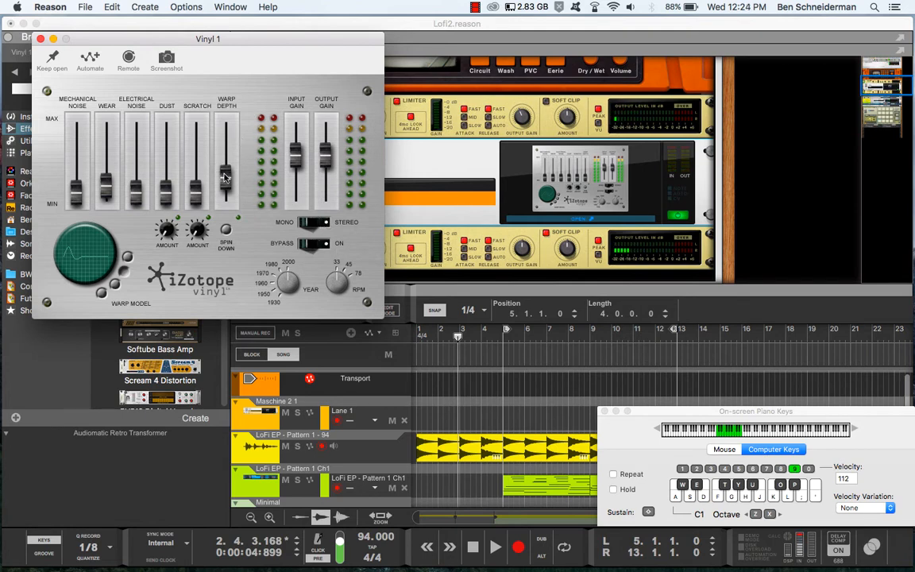
left_click(115, 284)
left_click(102, 293)
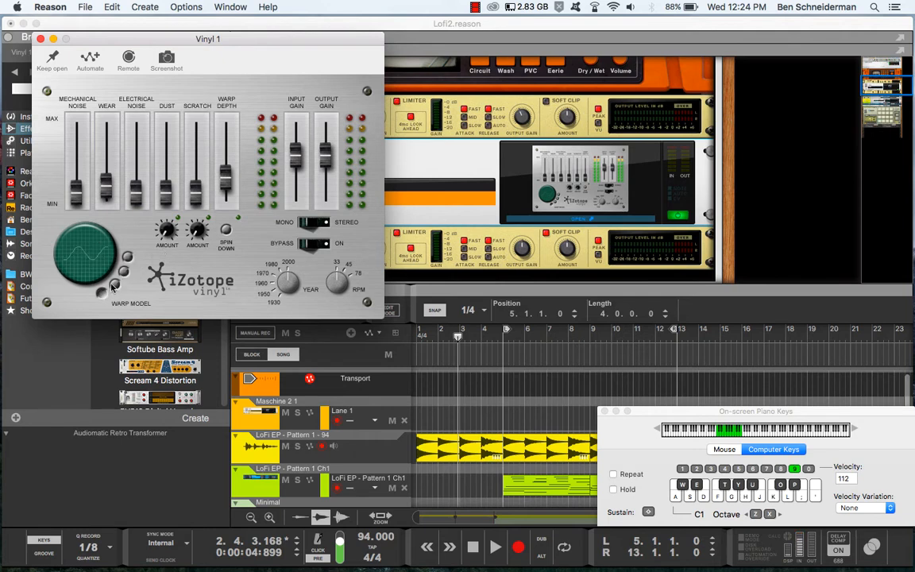
left_click(121, 270)
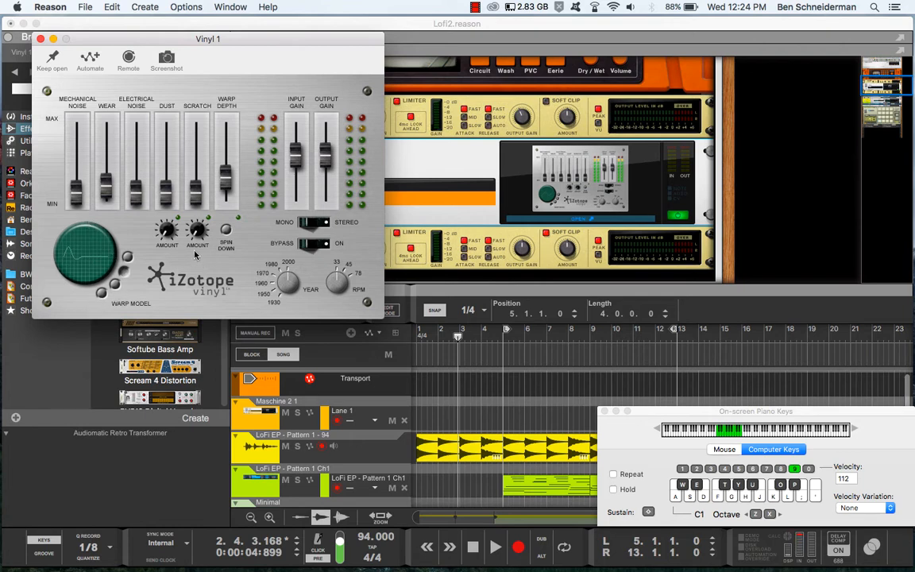
Audition Vinyl's Wear at maximum while playing the song from the start, and lower it back to near minimum
left_click_drag(105, 190, 134, 16)
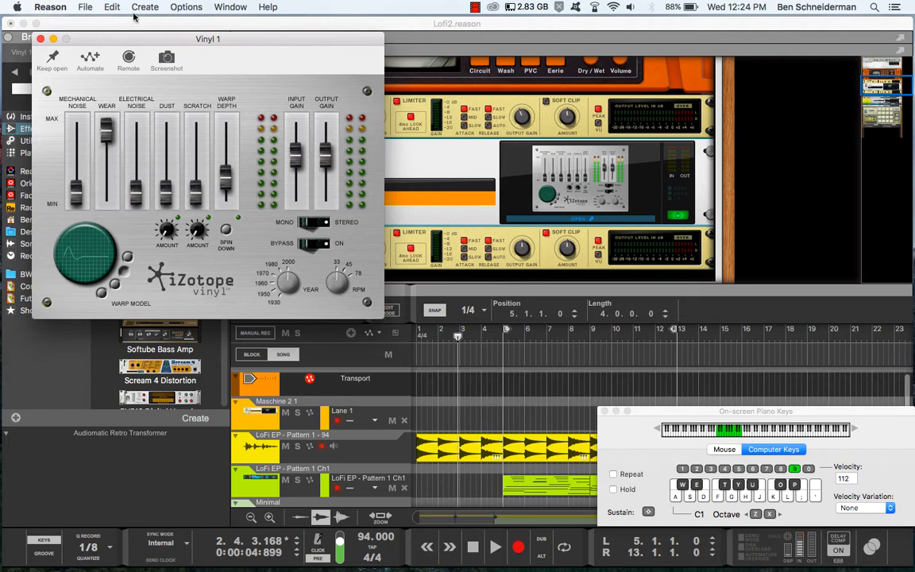
key("shift+Return")
key("space")
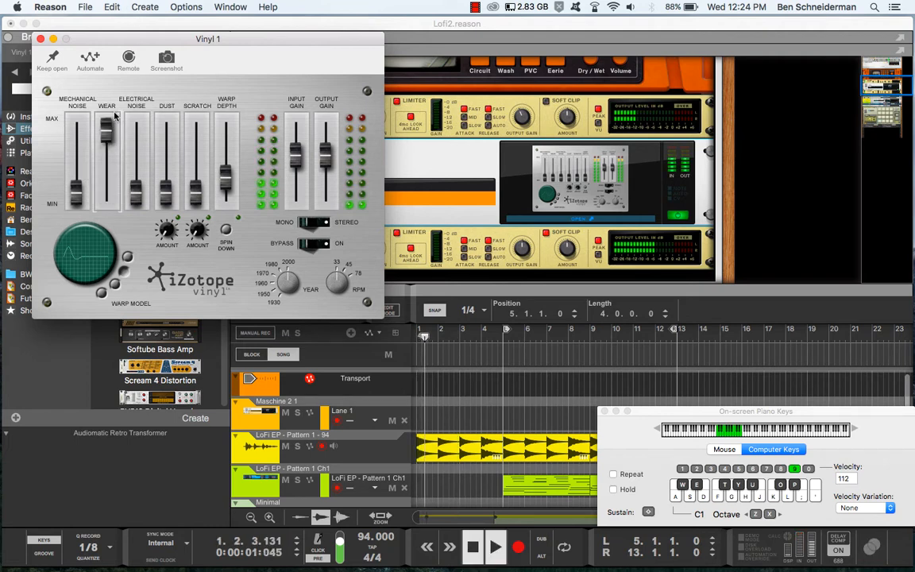
left_click_drag(105, 133, 105, 191)
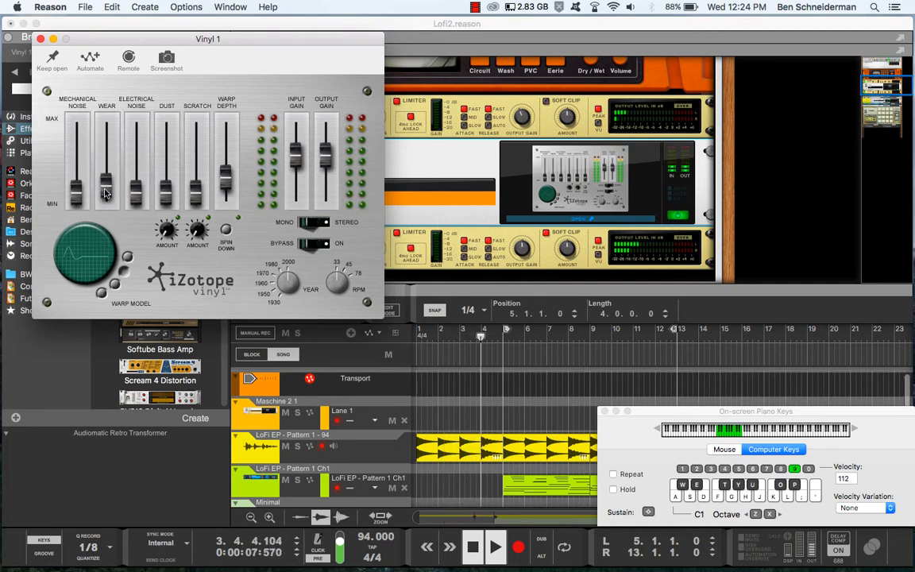
Close the Vinyl and On-screen Piano Keys windows and stop the song, returning it to its start
left_click(570, 447)
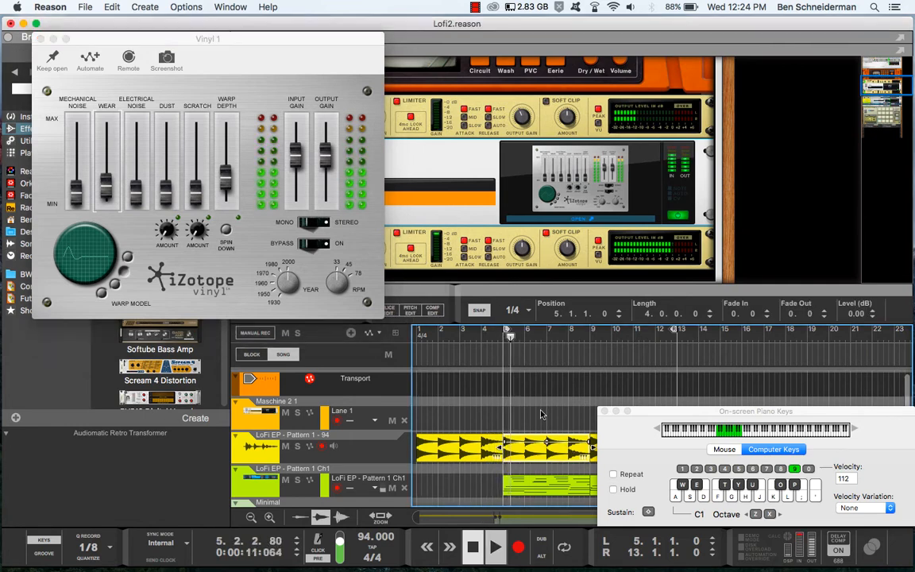
left_click(476, 358)
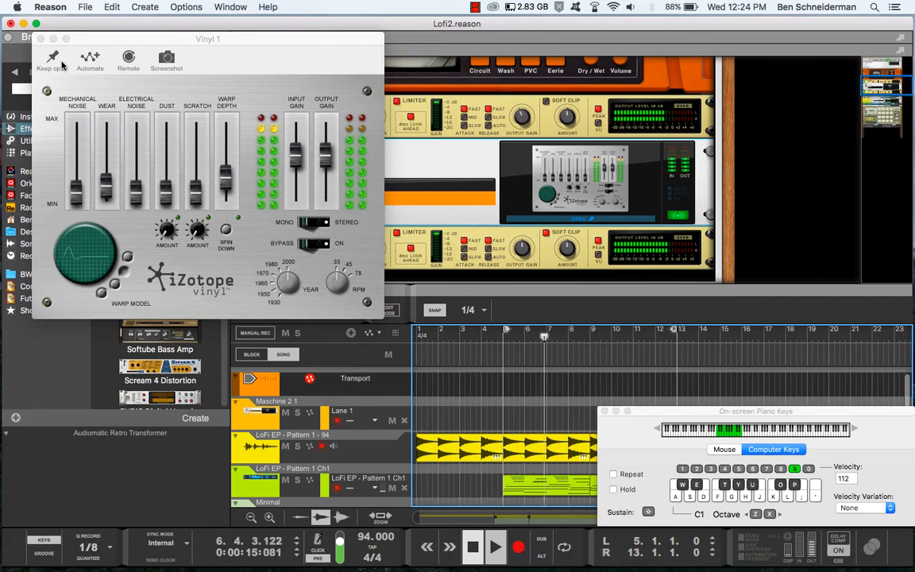
left_click(41, 38)
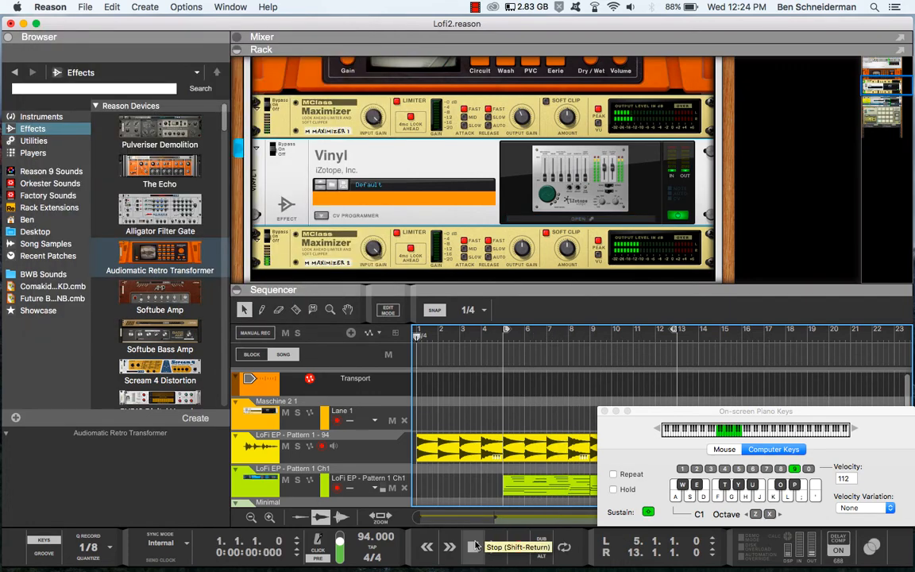
double_click(473, 547)
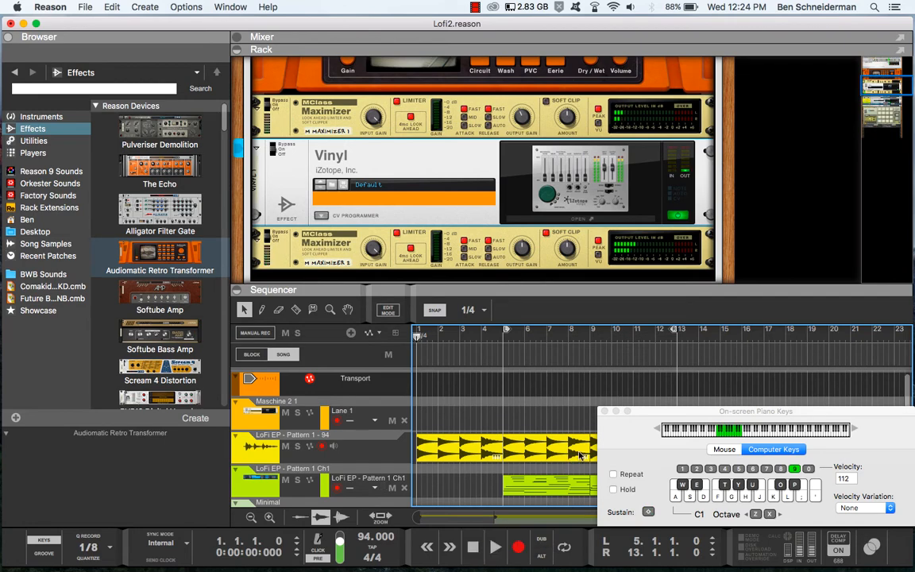
left_click(604, 411)
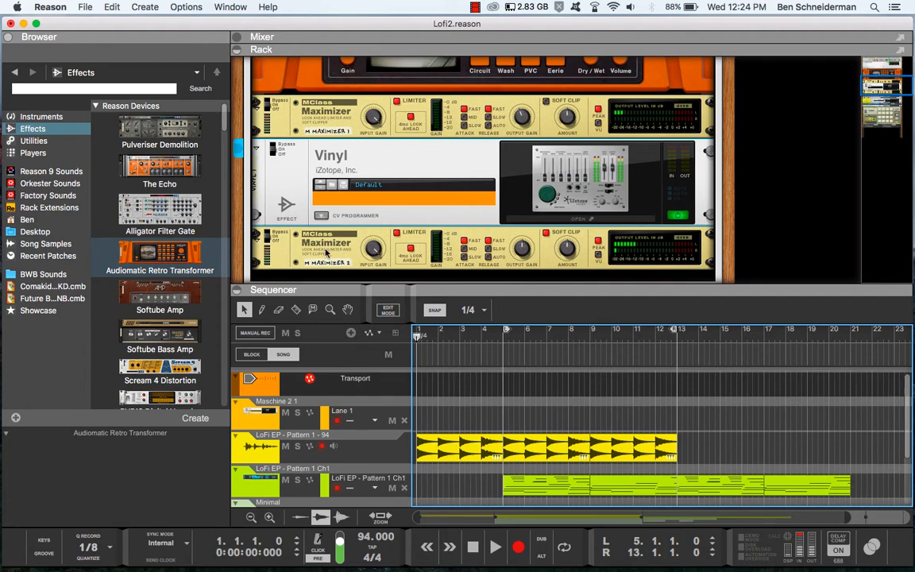
Review the Maximizers placed around Vinyl and hide the Master Section's insert effects
scroll(327, 146, "up", 3)
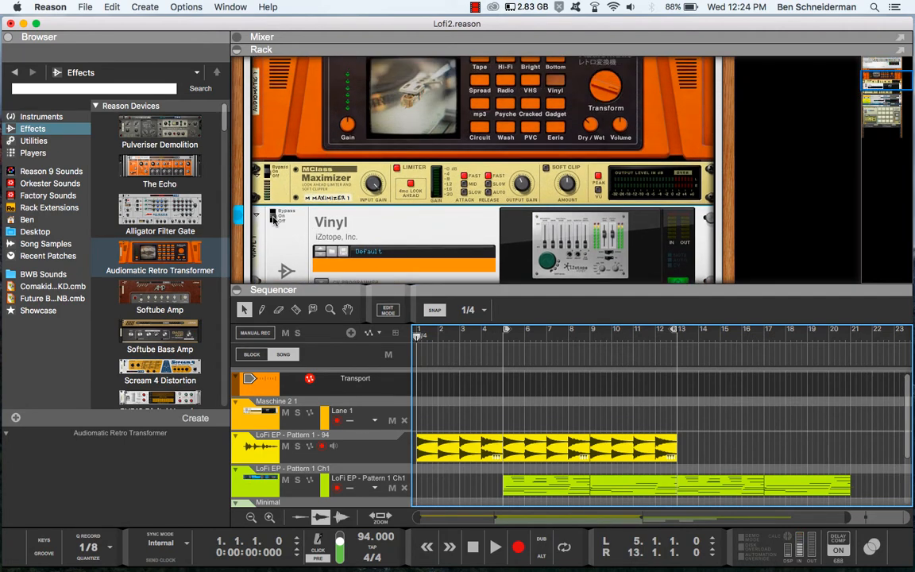
scroll(278, 224, "down", 6)
scroll(287, 229, "up", 4)
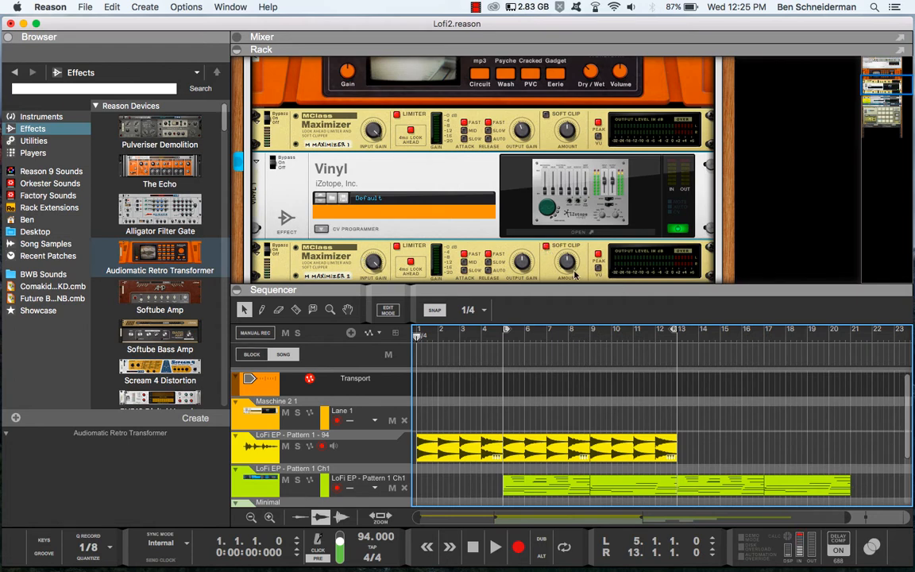
mouse_move(564, 267)
scroll(259, 152, "up", 4)
left_click(272, 102)
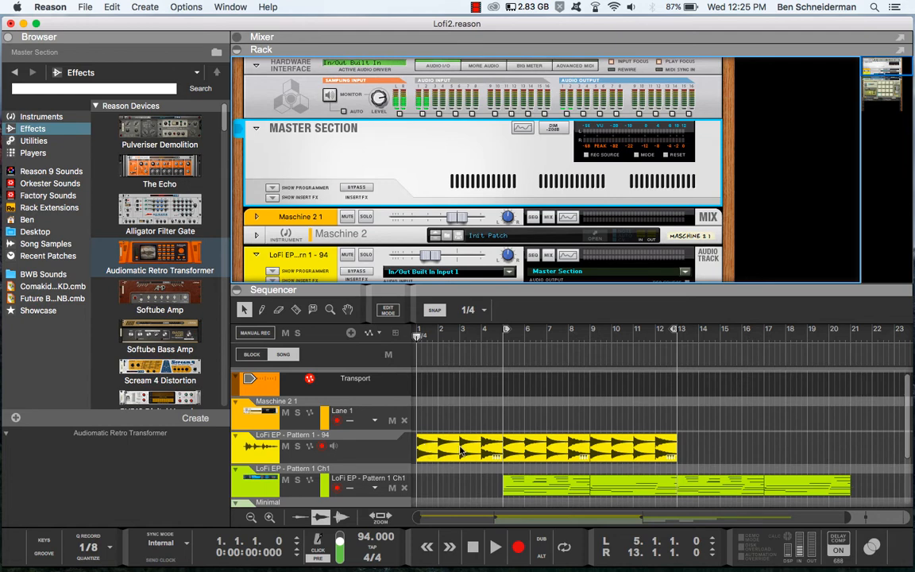
Unfold the LoFi EP - Pattern 1 Ch1 and Maschine 2 1 mix channels in the rack
scroll(459, 450, "down", 2)
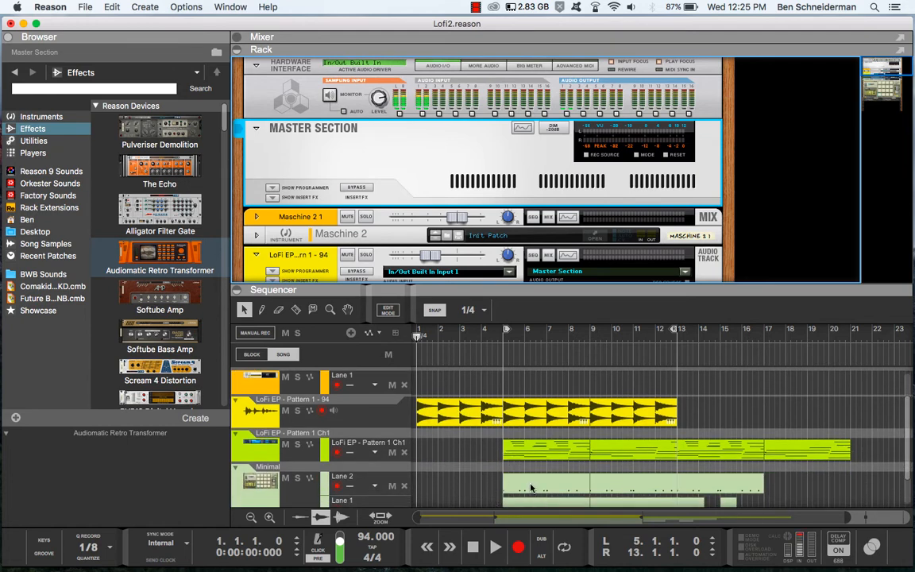
scroll(507, 277, "down", 3)
scroll(506, 277, "down", 4)
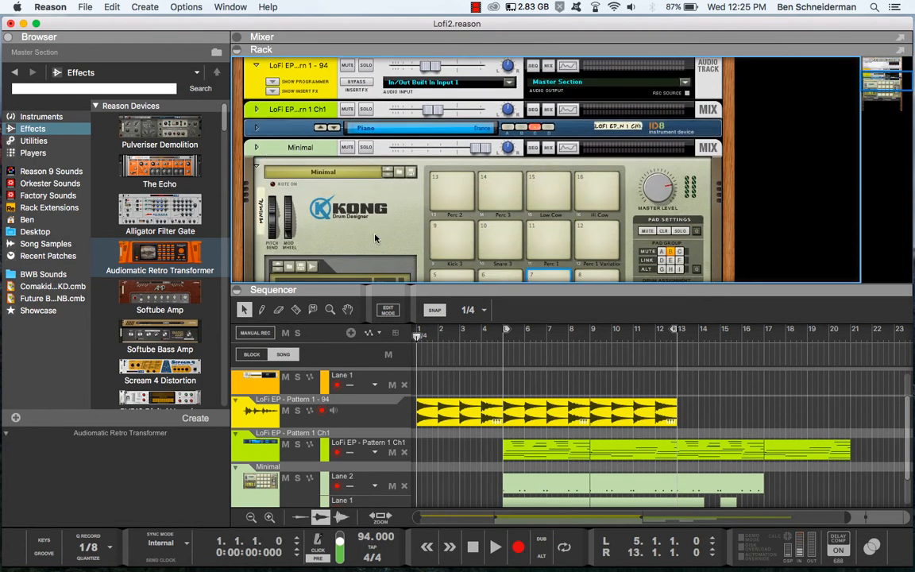
scroll(374, 239, "down", 2)
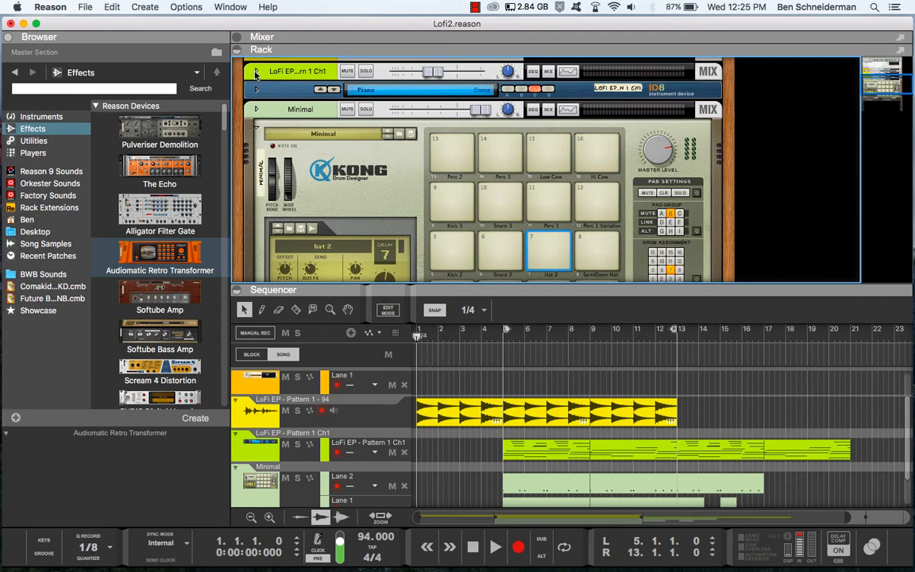
left_click(255, 71)
scroll(267, 89, "up", 4)
left_click(255, 90)
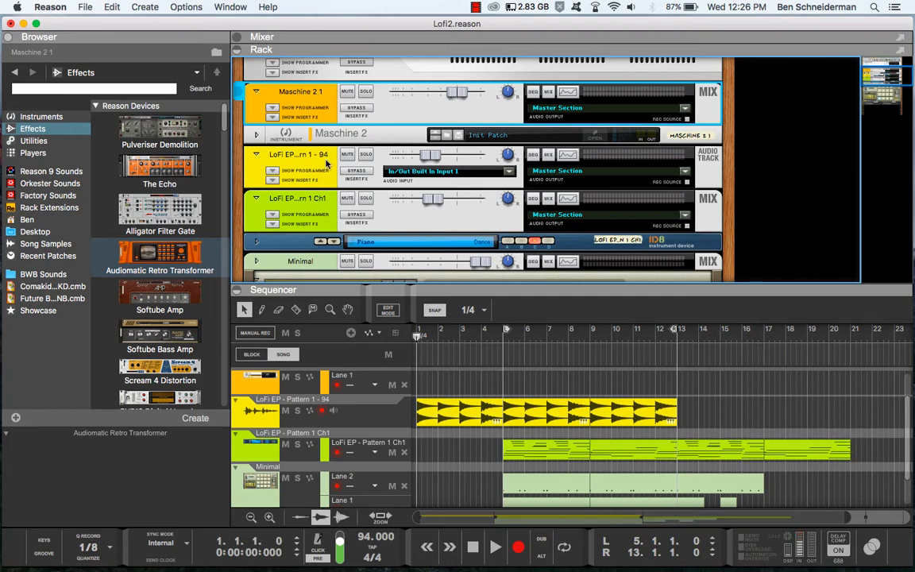
Inspect the rear cabling between Kong and the two Spider Audio devices, and return to the rack's front
scroll(336, 222, "down", 5)
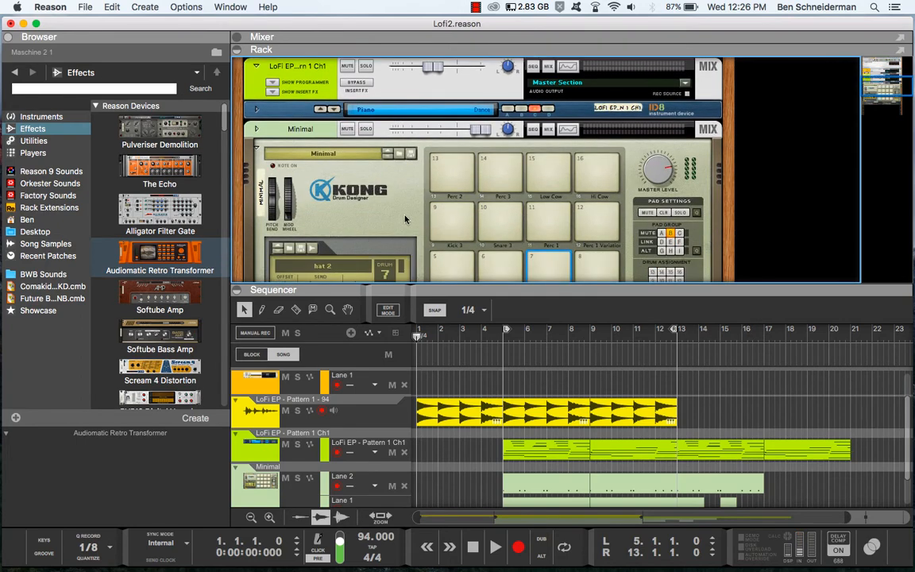
scroll(407, 135, "down", 4)
key("Tab")
scroll(446, 196, "down", 3)
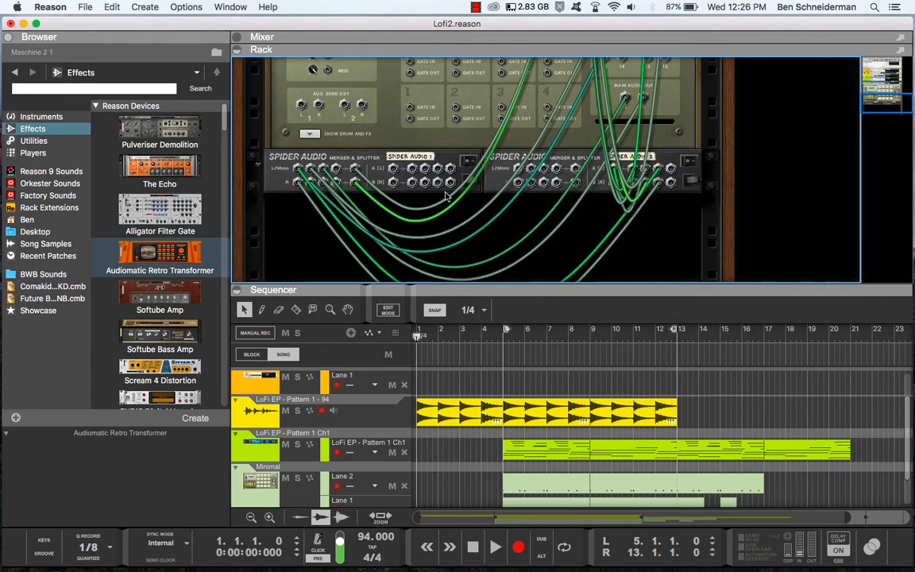
scroll(446, 196, "up", 5)
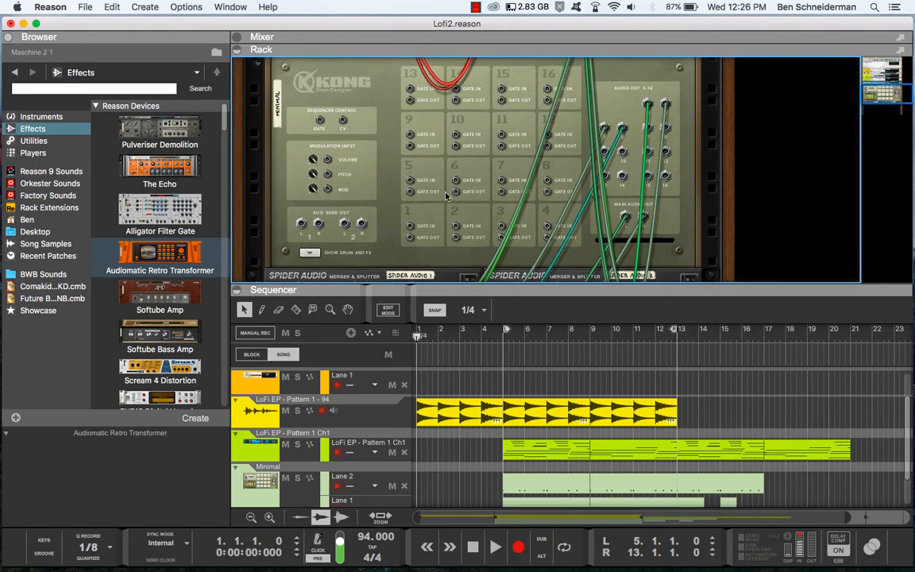
scroll(446, 196, "down", 4)
key("Tab")
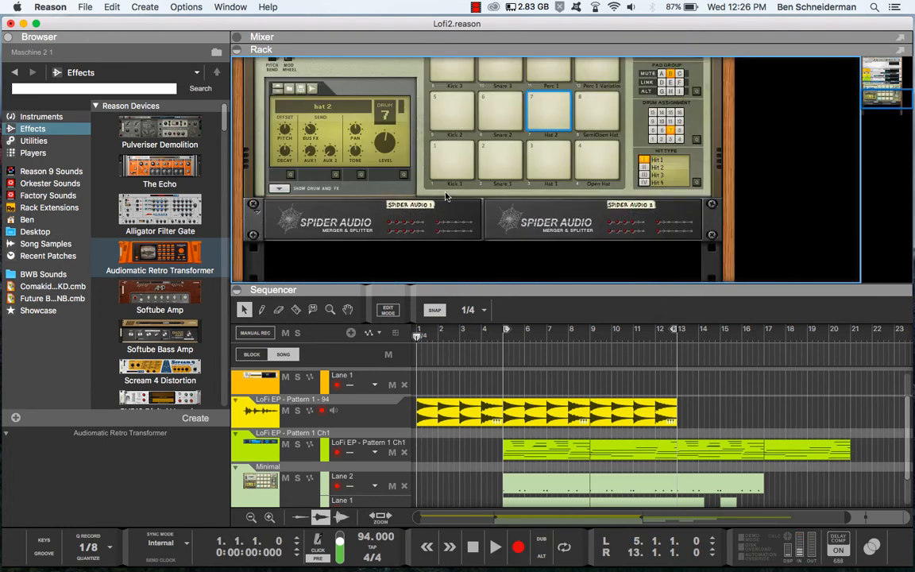
Reveal Kong's drum and FX section, check the Kick 1 pad's drum output options, and hide the section again from the rear
left_click(275, 188)
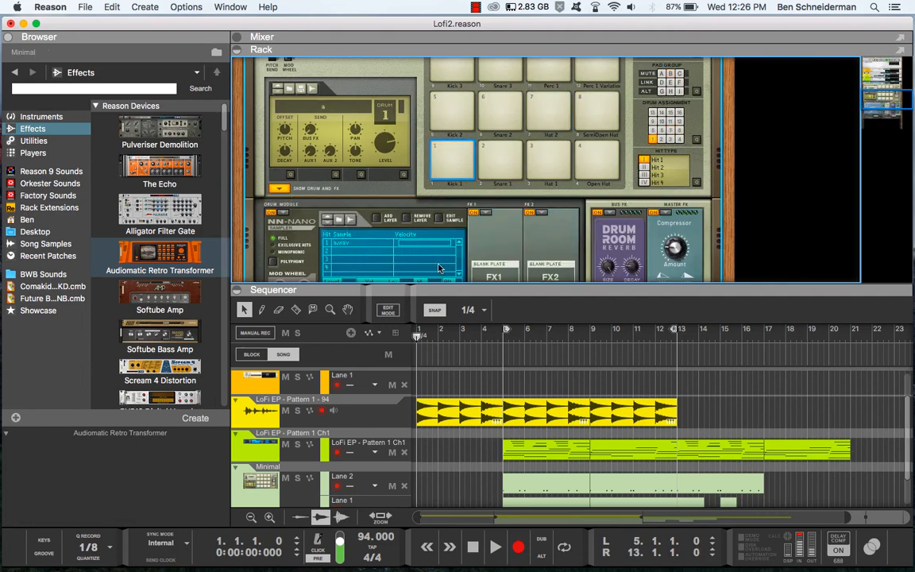
scroll(438, 269, "down", 4)
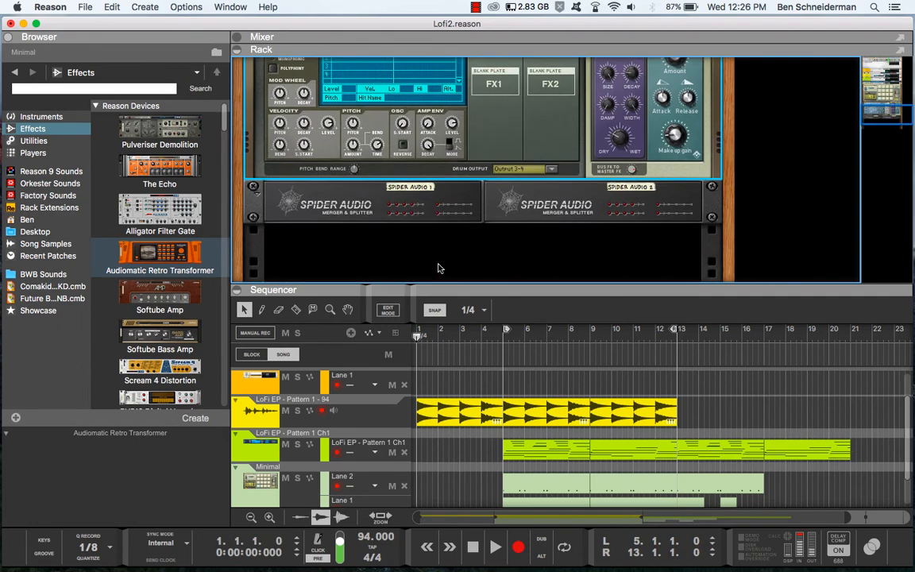
left_click(552, 173)
left_click(543, 160)
key("Tab")
scroll(544, 162, "up", 4)
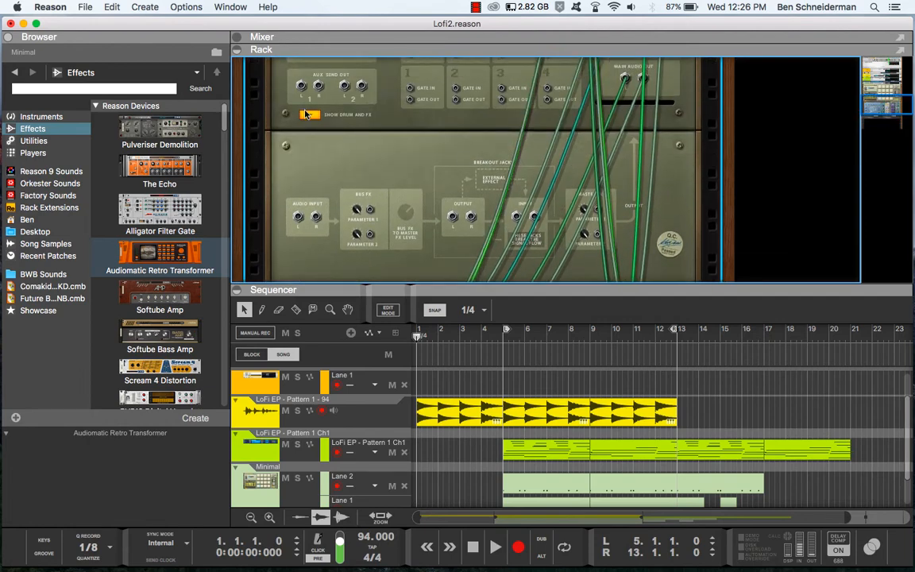
left_click(310, 113)
Follow the cables from Kong's audio outputs to the inputs of Spider Audio 1 on the rear
scroll(457, 137, "up", 5)
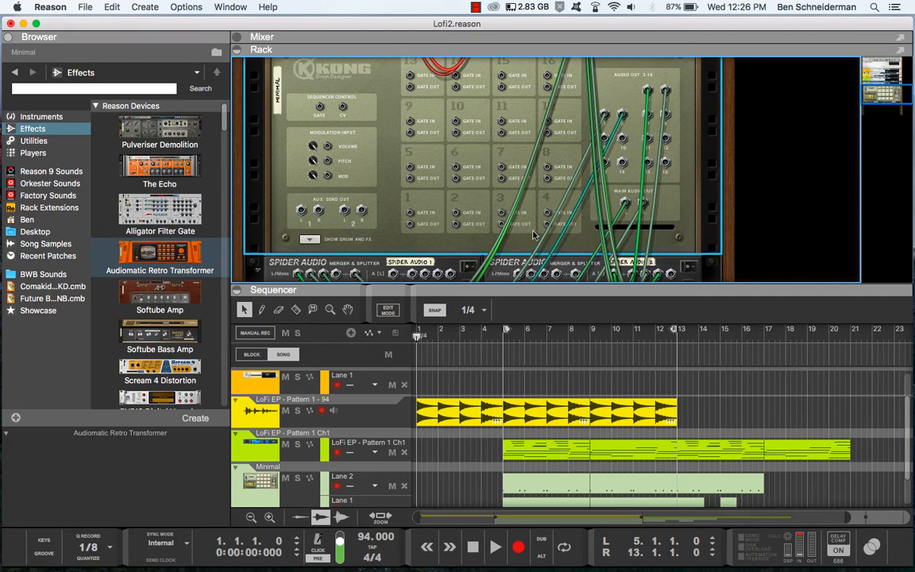
scroll(482, 210, "down", 3)
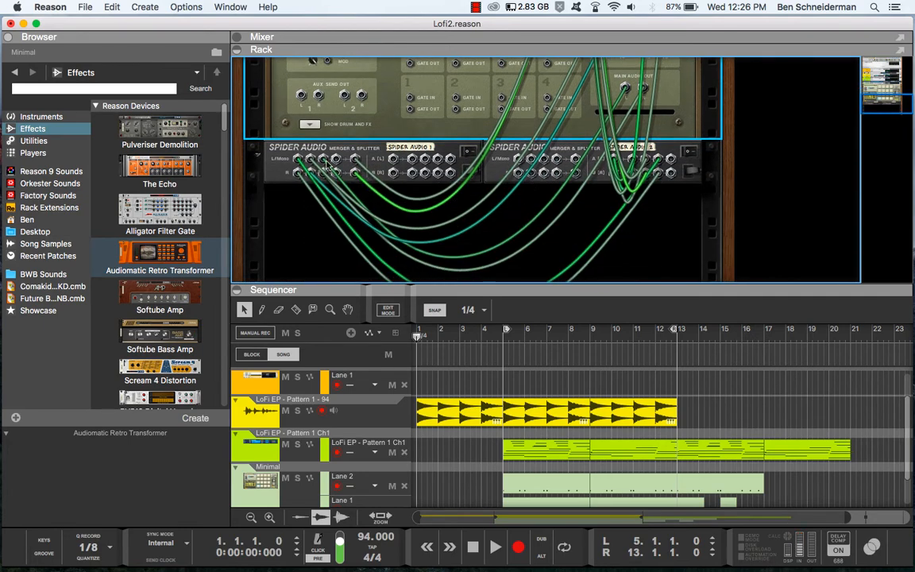
scroll(520, 112, "up", 4)
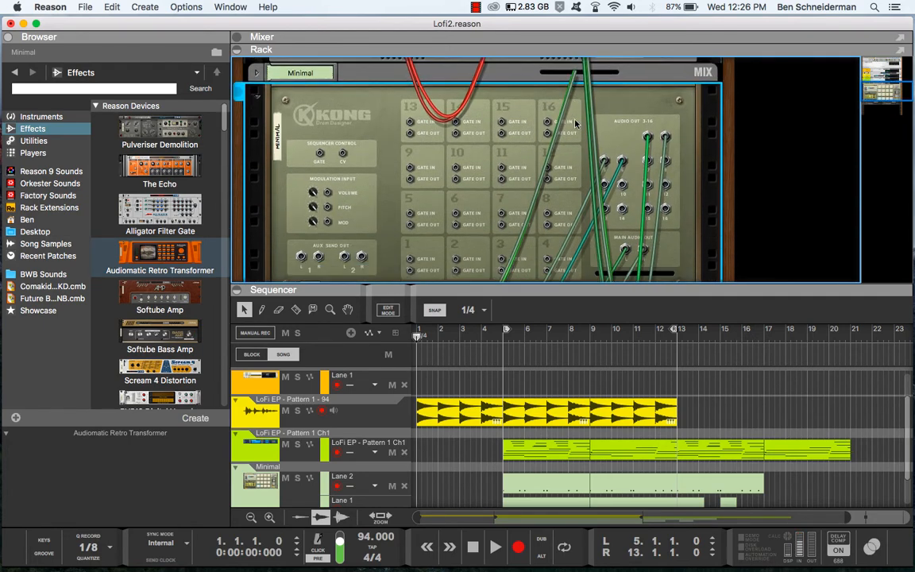
scroll(626, 180, "down", 4)
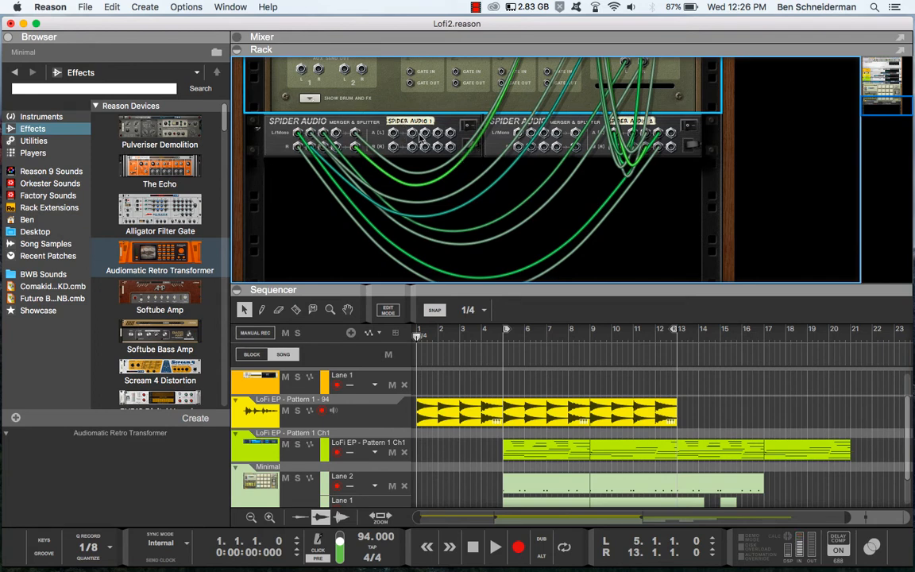
scroll(445, 138, "up", 2)
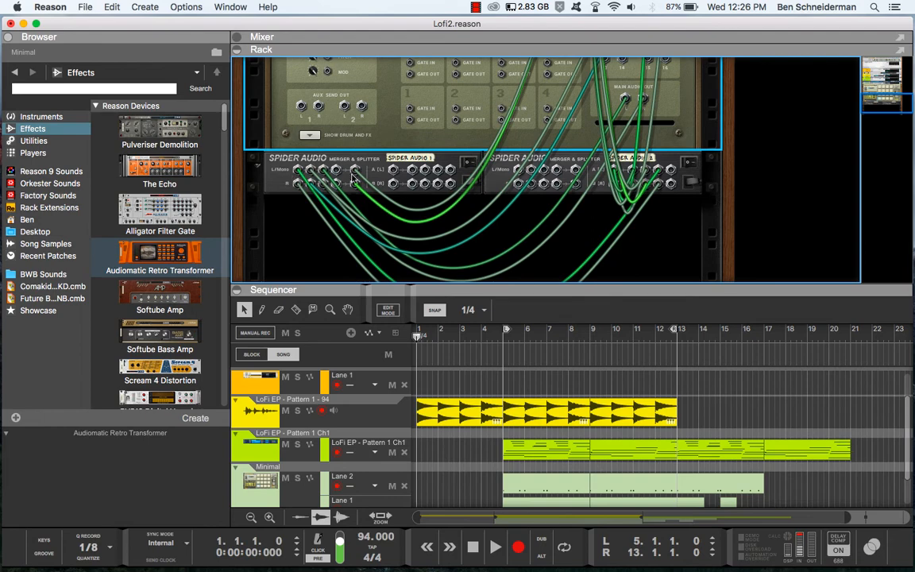
Unfold the Minimal mix channel and trace its input cables back through the Spider Audio merger to Kong's outputs
scroll(355, 175, "up", 10)
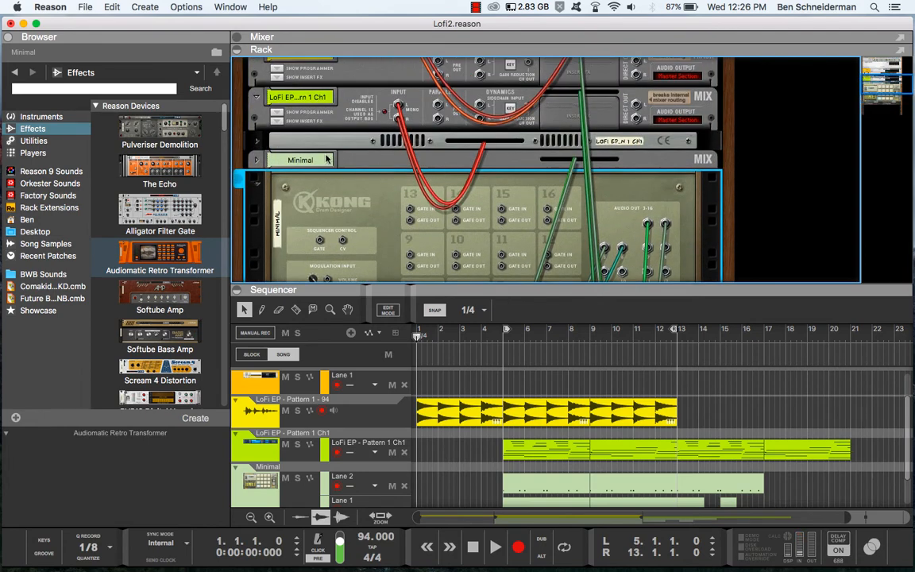
left_click(273, 162)
left_click(256, 160)
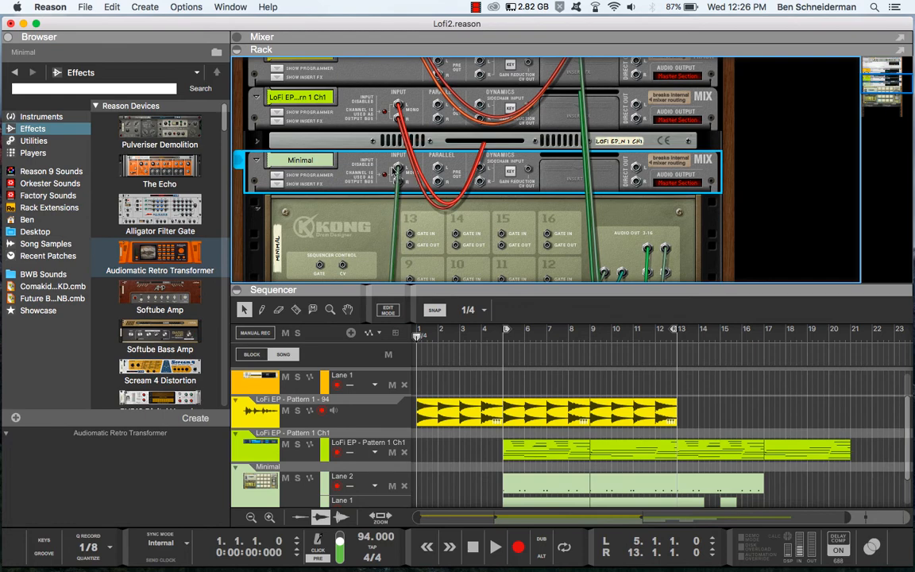
scroll(331, 243, "down", 4)
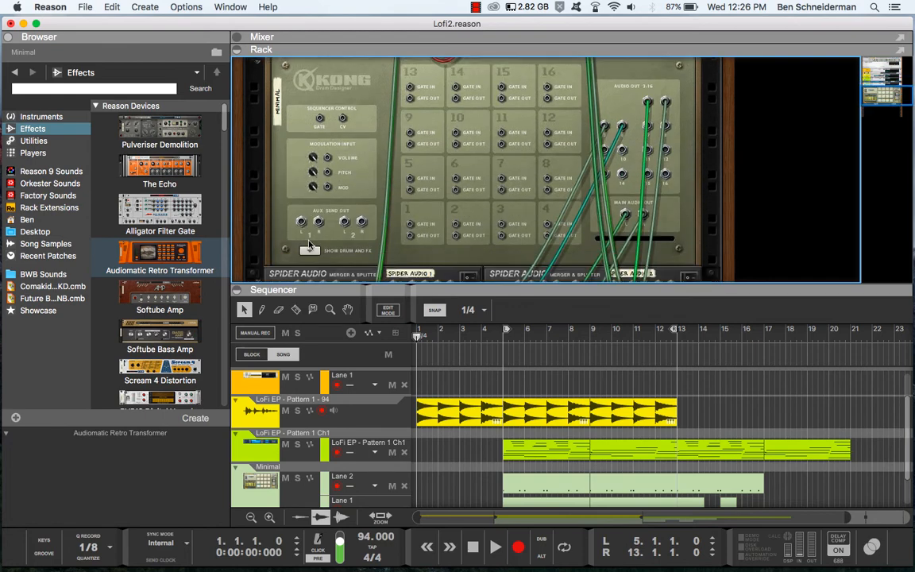
scroll(362, 237, "up", 4)
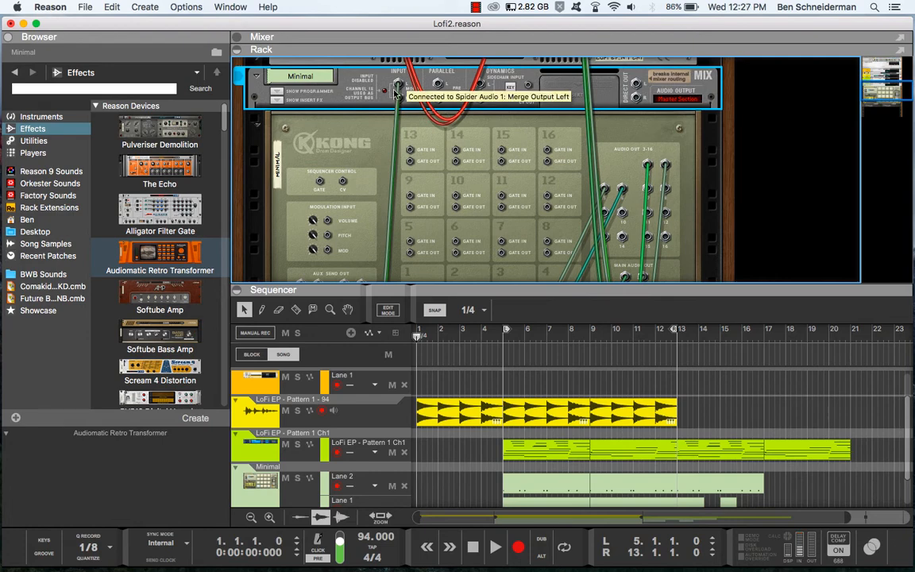
scroll(359, 109, "down", 4)
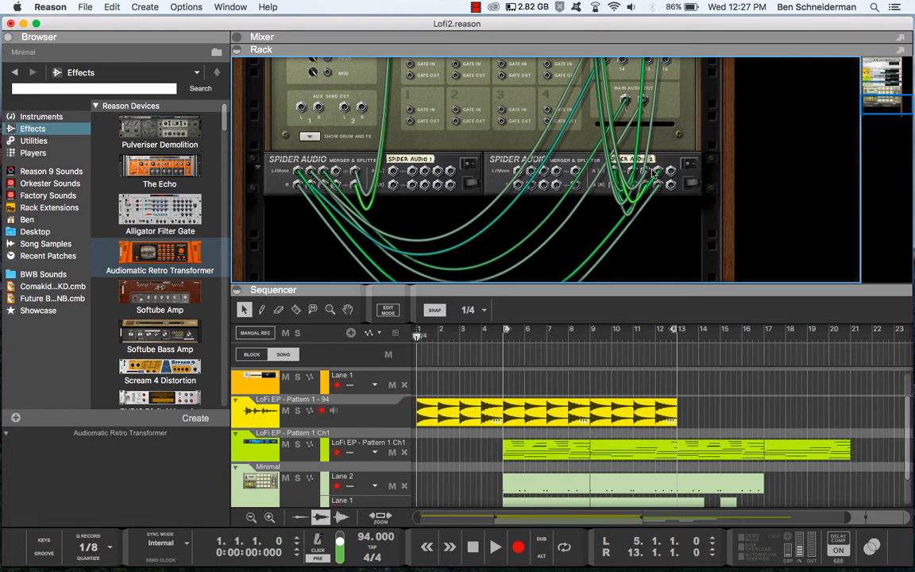
scroll(580, 109, "up", 4)
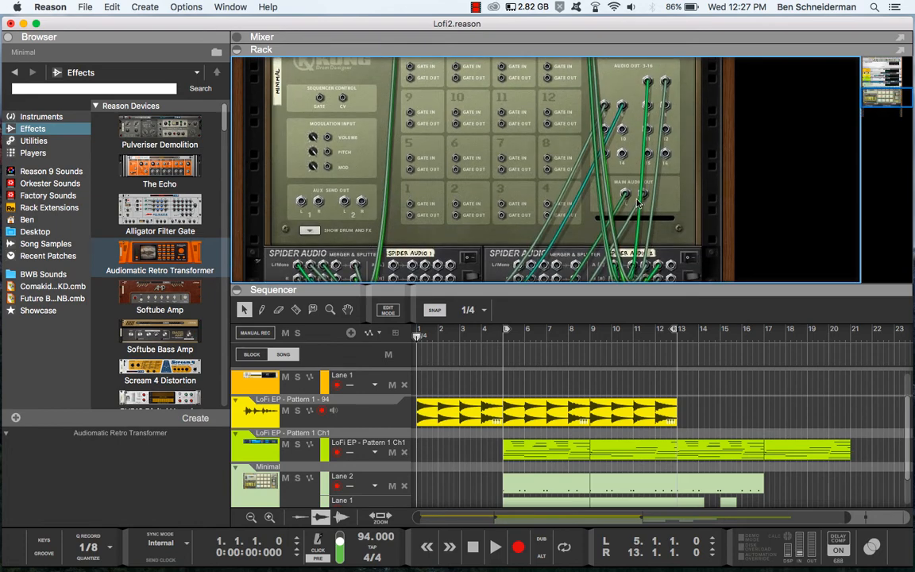
scroll(299, 239, "down", 3)
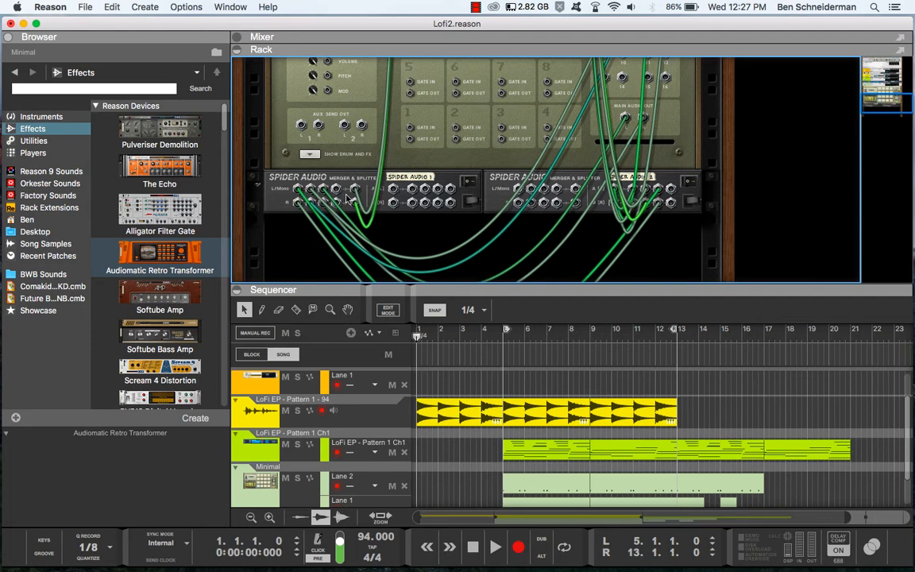
scroll(353, 187, "up", 5)
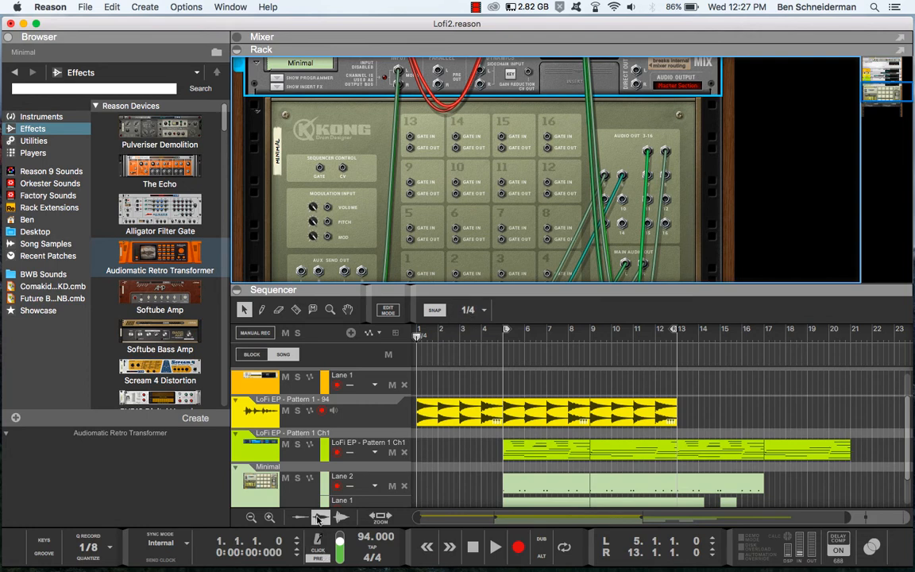
Solo the Minimal drum track and play it from bar 5
left_click(297, 477)
left_click(498, 337)
key("space")
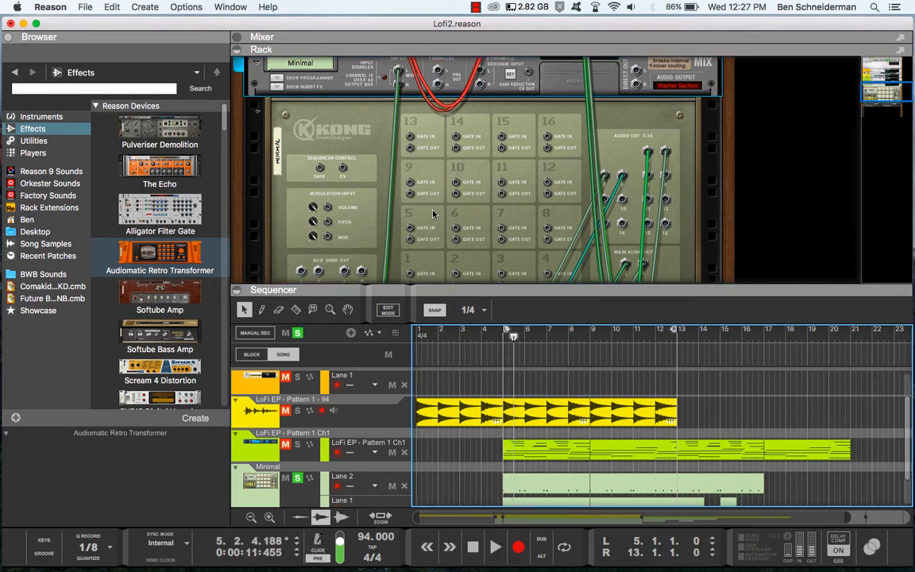
Try playing the soloed drums with the Minimal mix channel's input cables disconnected, and undo the disconnection
left_click_drag(397, 70, 381, 119)
left_click(381, 129)
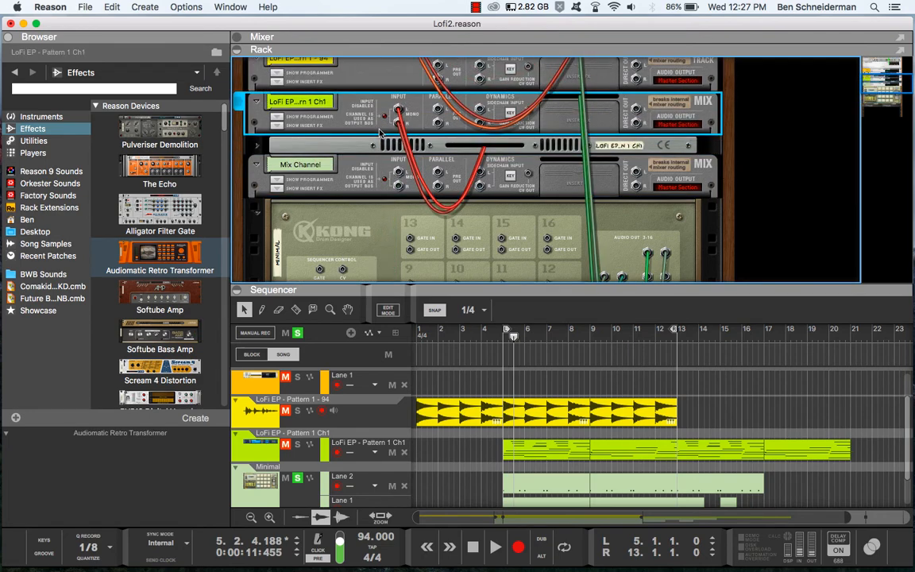
key("space")
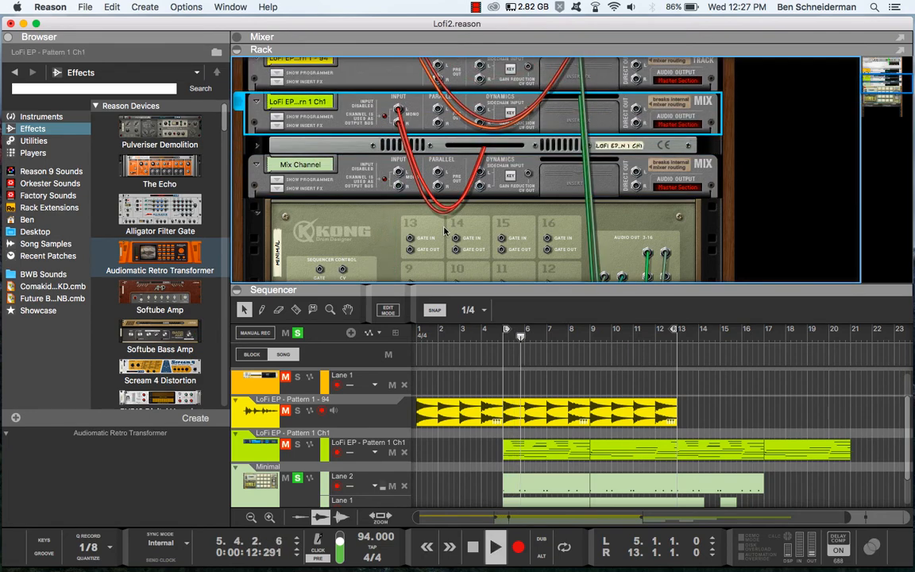
key("space")
key("super+z")
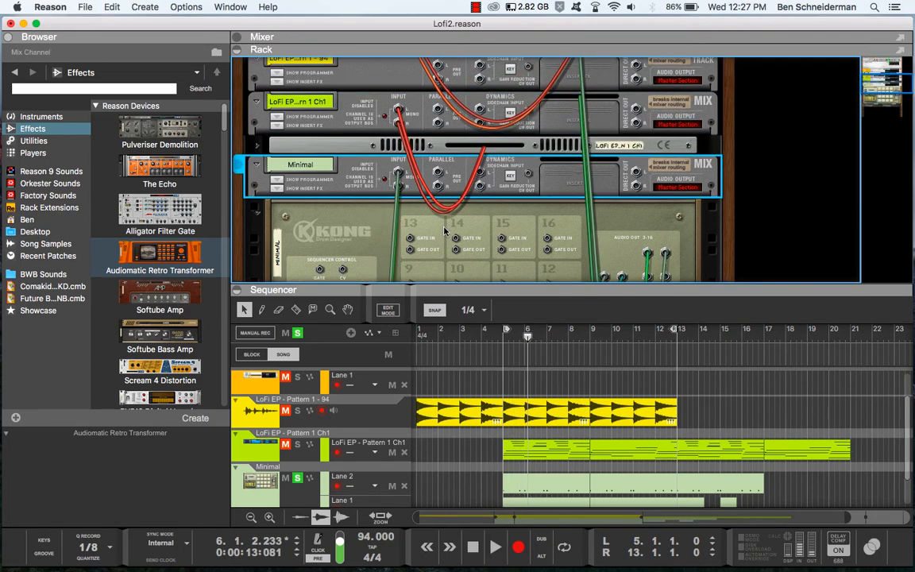
Trace the Spider Audio 2 cables and show the insert effects of the LoFi EP - Pattern 1 - 94 and Ch1 channels
scroll(445, 231, "down", 5)
scroll(386, 151, "down", 3)
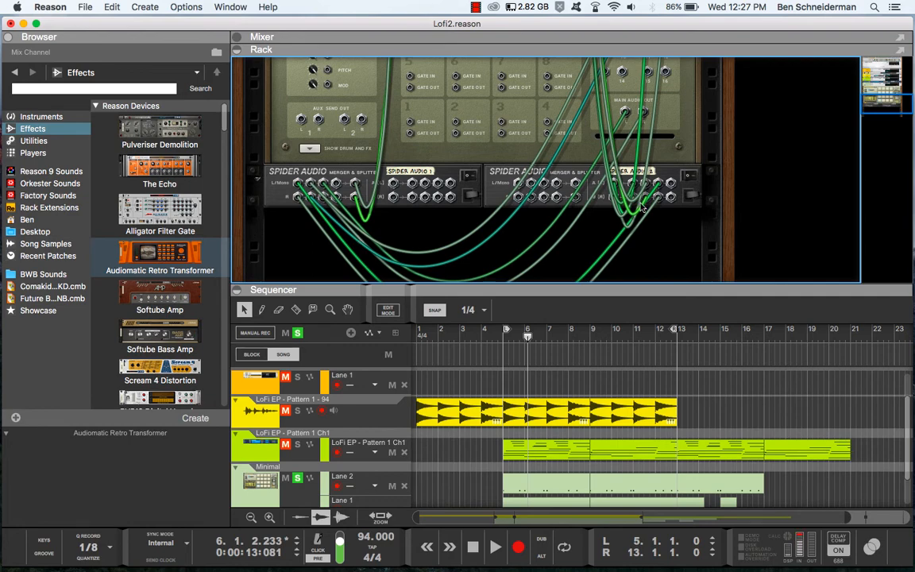
scroll(632, 186, "up", 5)
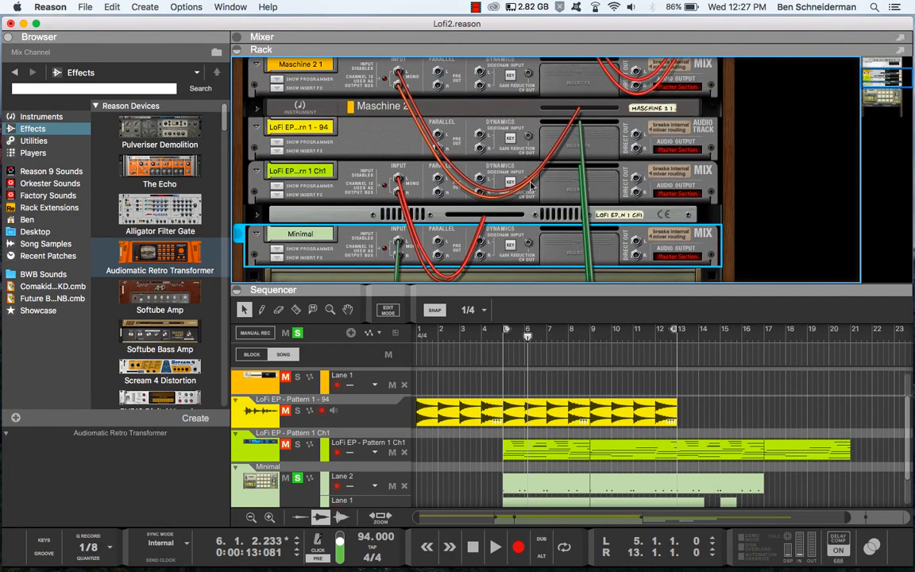
left_click(275, 151)
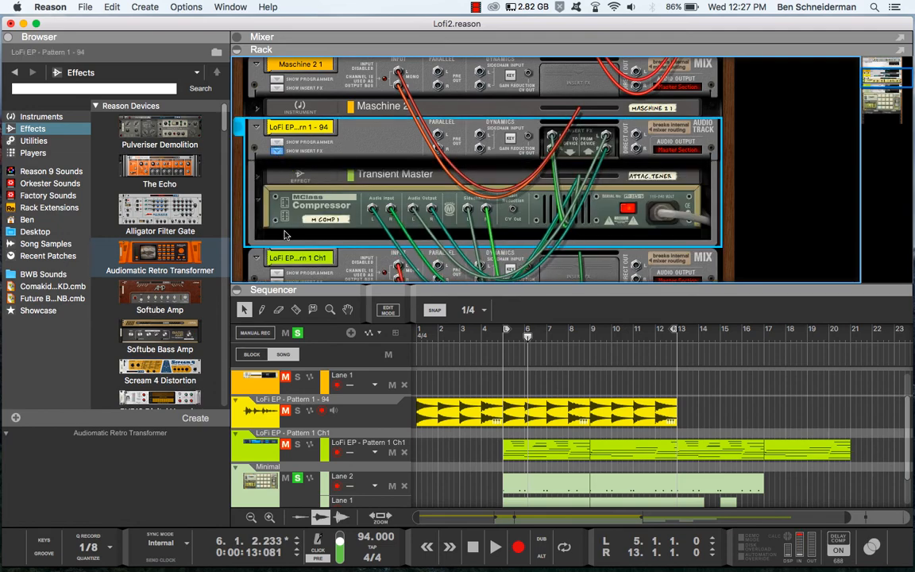
scroll(276, 159, "down", 3)
left_click(276, 165)
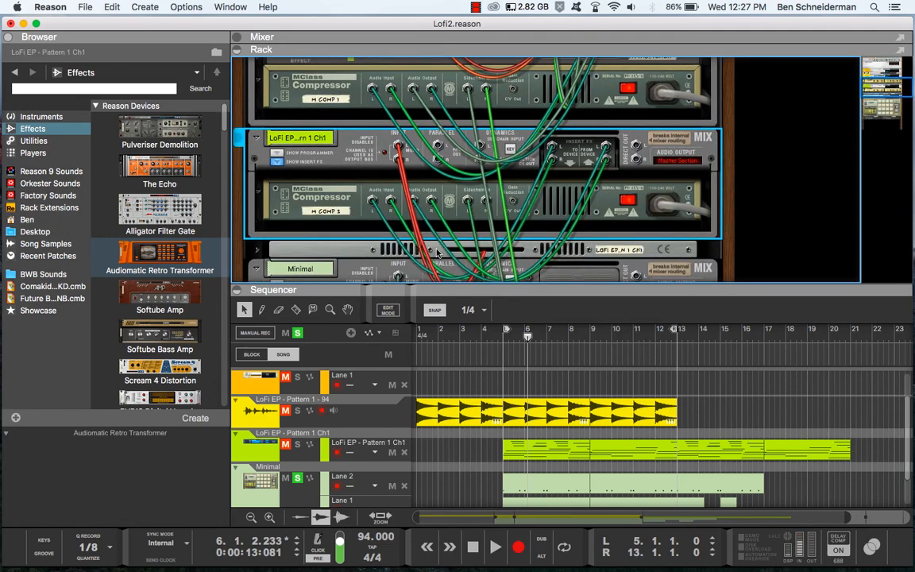
Examine the sidechain cabling of the MClass Compressors, and flip the rack to view their front panels
scroll(632, 239, "down", 2)
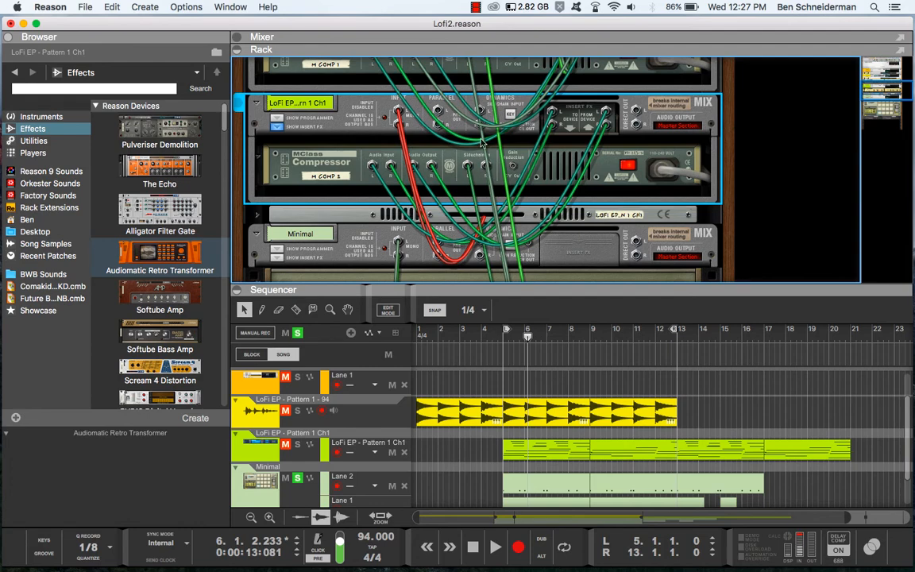
key("Tab")
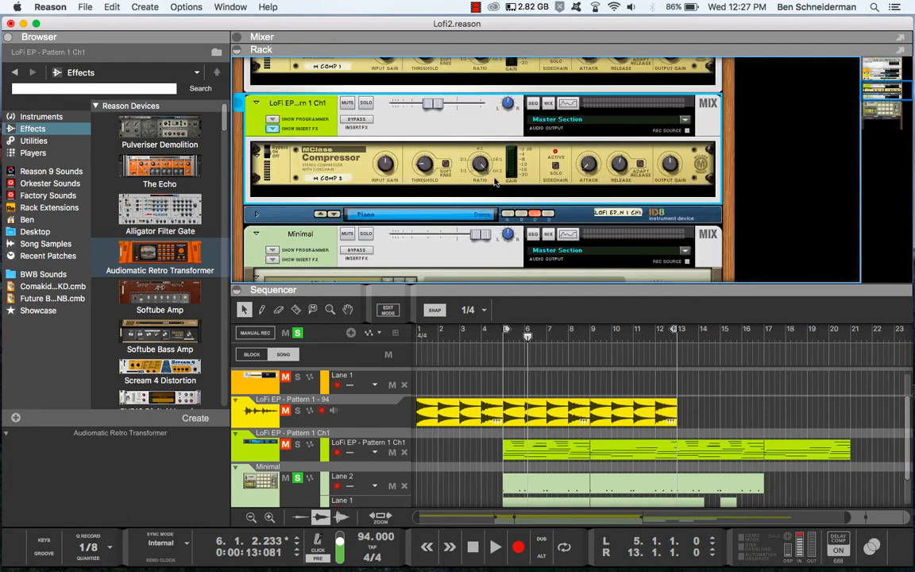
scroll(516, 171, "up", 2)
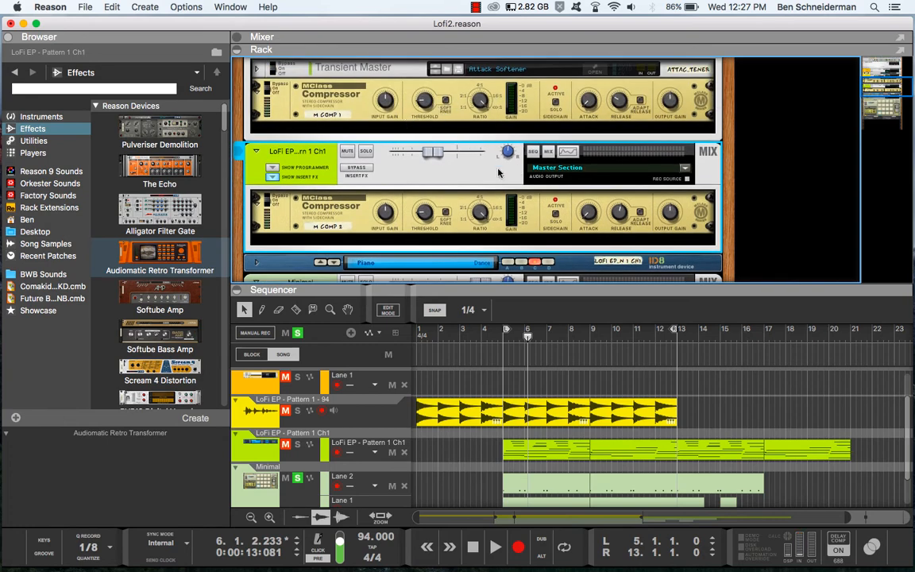
Solo the sidechain input of both MClass Compressors, play the soloed drums from bar 5, and turn the sidechain solos off
left_click(556, 102)
left_click(556, 217)
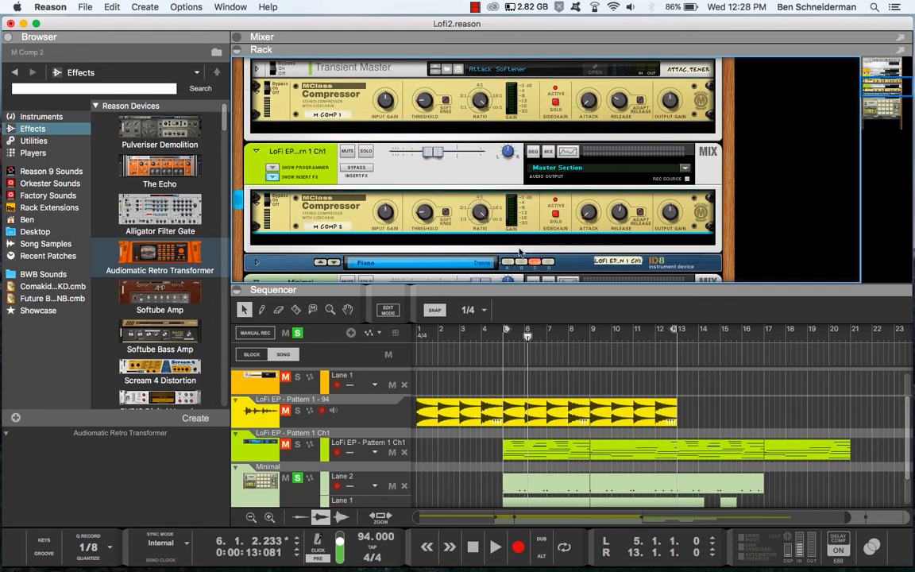
left_click(499, 339)
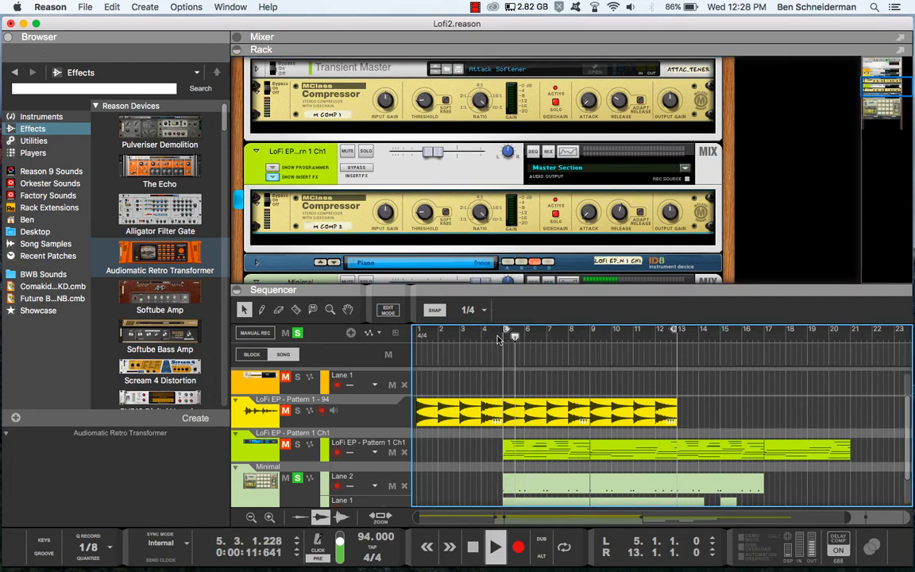
left_click(555, 216)
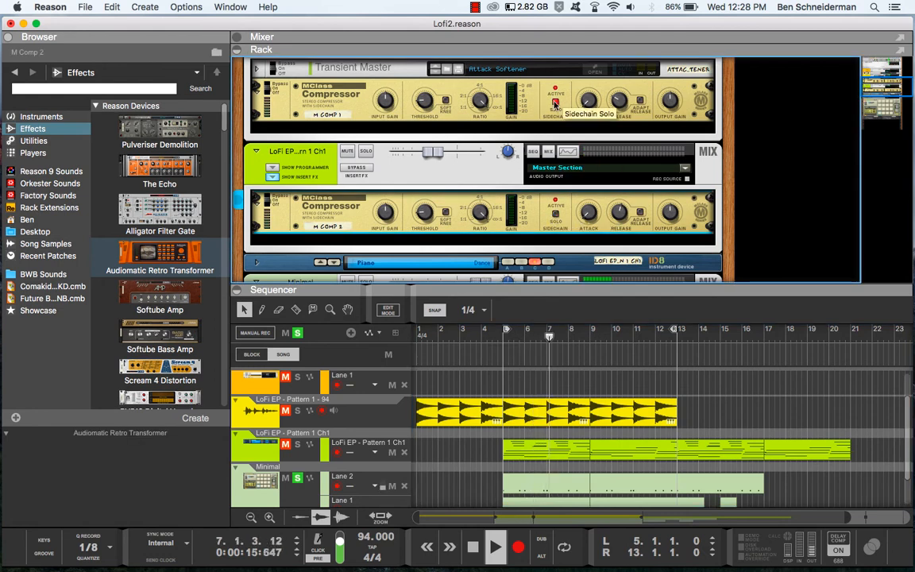
left_click(554, 103)
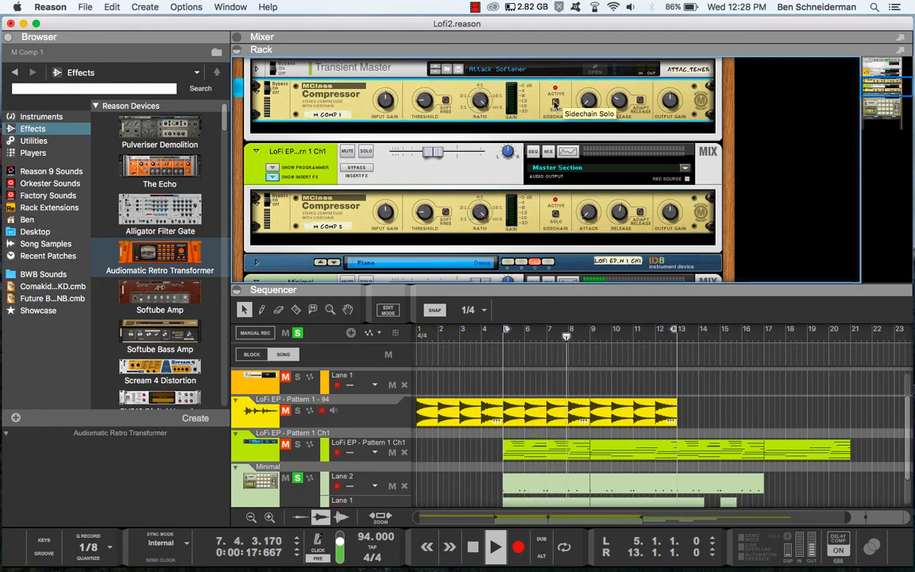
key("space")
Unsolo the Minimal track and play the full mix from bar 5 with the sidechain solo on for both compressors
left_click(299, 478)
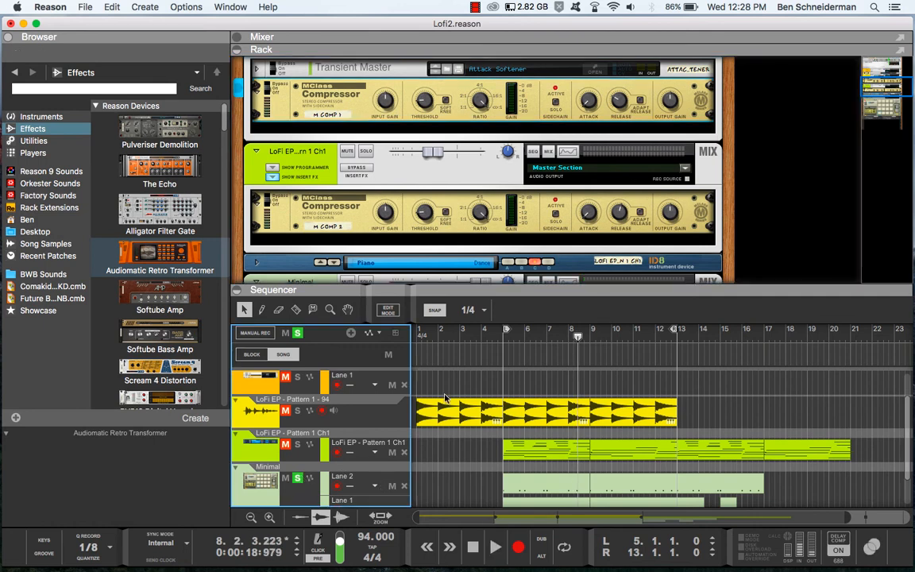
left_click(298, 478)
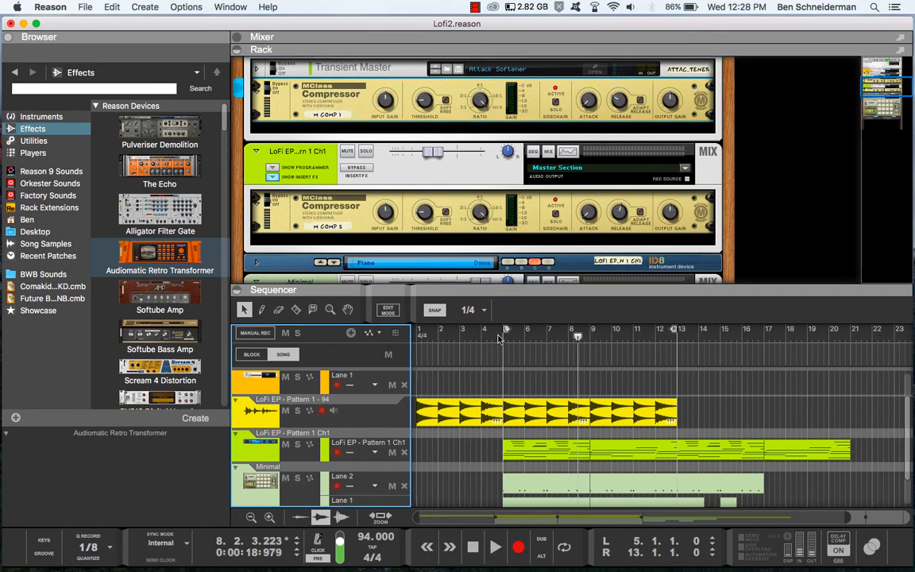
left_click(499, 334)
left_click(554, 100)
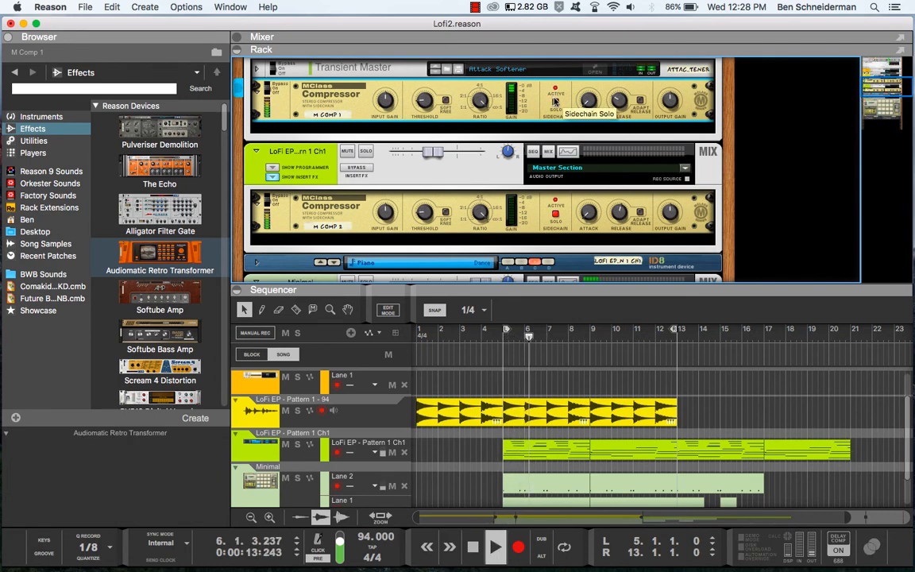
left_click(556, 101)
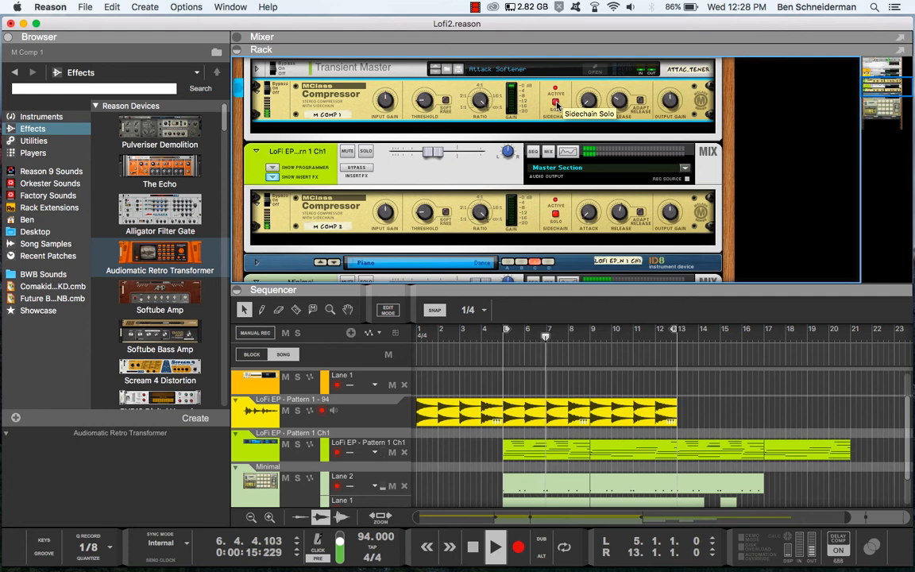
key("space")
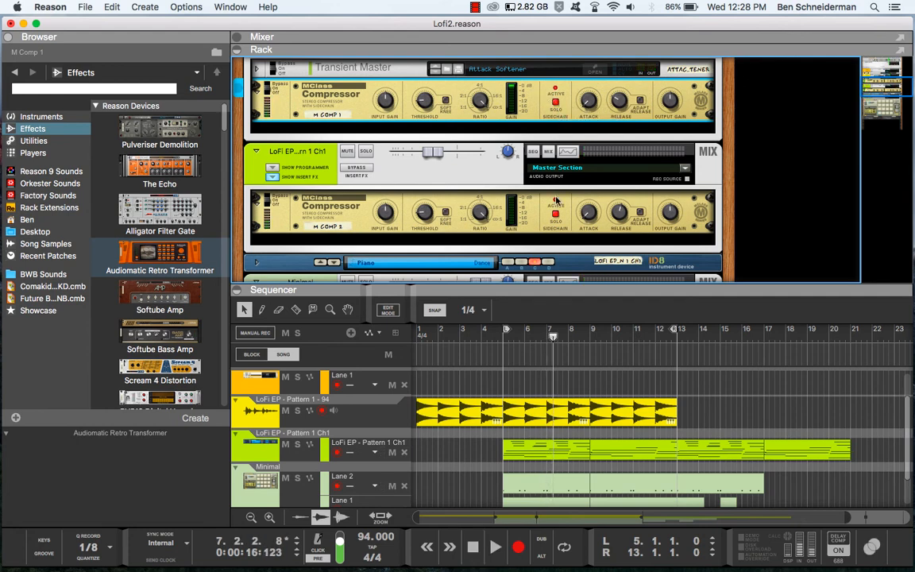
Turn off the sidechain solo on both MClass Compressors and resume playing the full mix
left_click(558, 101)
left_click(507, 191)
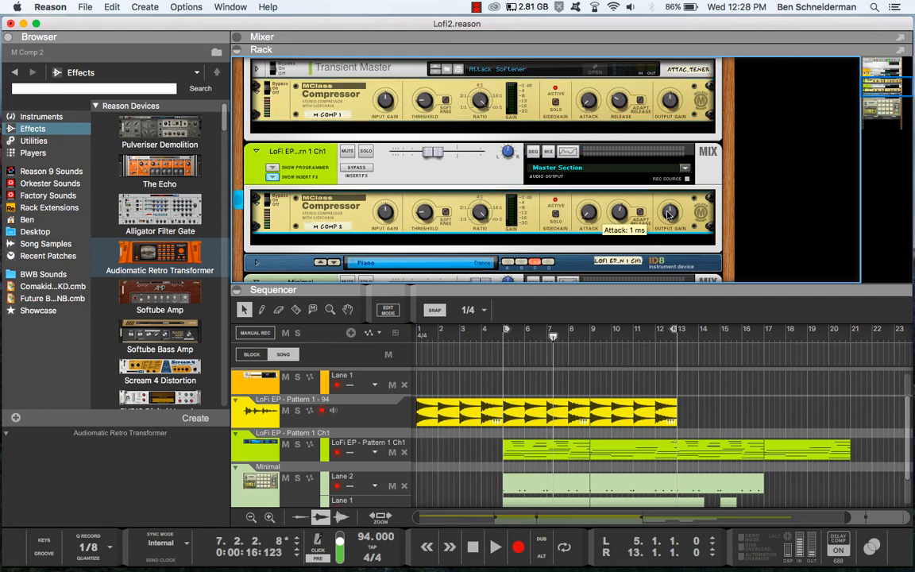
key("space")
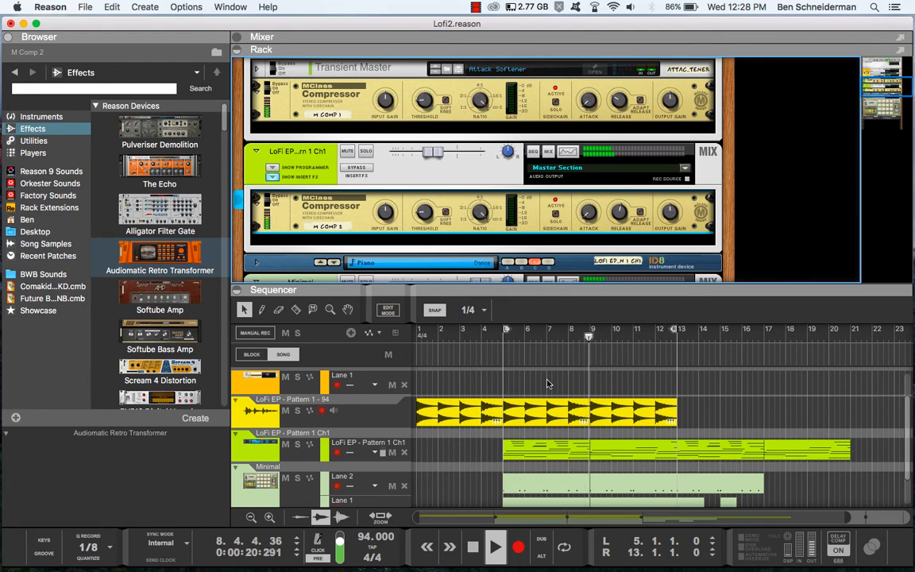
Hide the insert effects of the LoFi EP - Pattern 1 Ch1 and LoFi EP - Pattern 1 - 94 channels
left_click(270, 178)
scroll(271, 178, "up", 4)
left_click(271, 144)
scroll(270, 143, "up", 3)
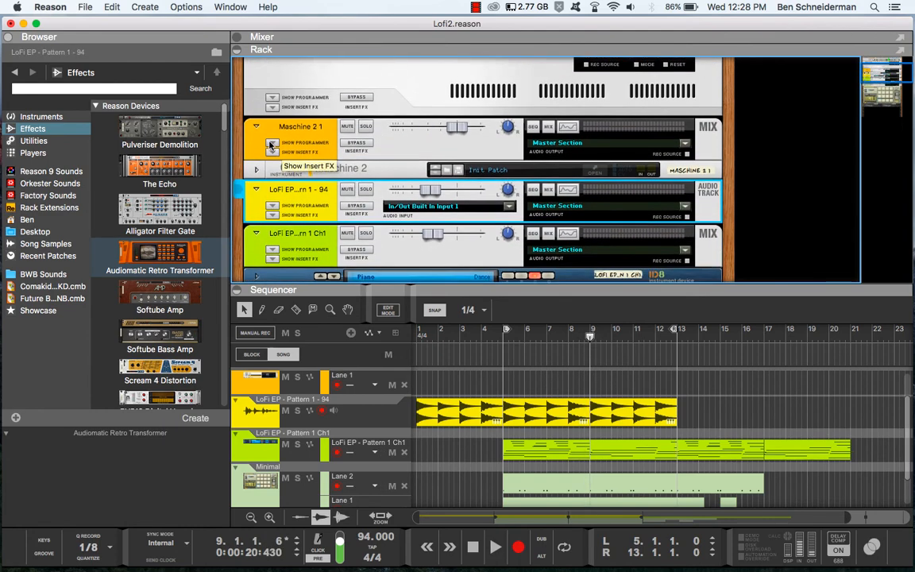
Fold the Maschine 2 1, LoFi EP - Pattern 1 - 94 and Ch1 channels in the rack, keeping Ch1's insert effects hidden
left_click(255, 127)
left_click(256, 166)
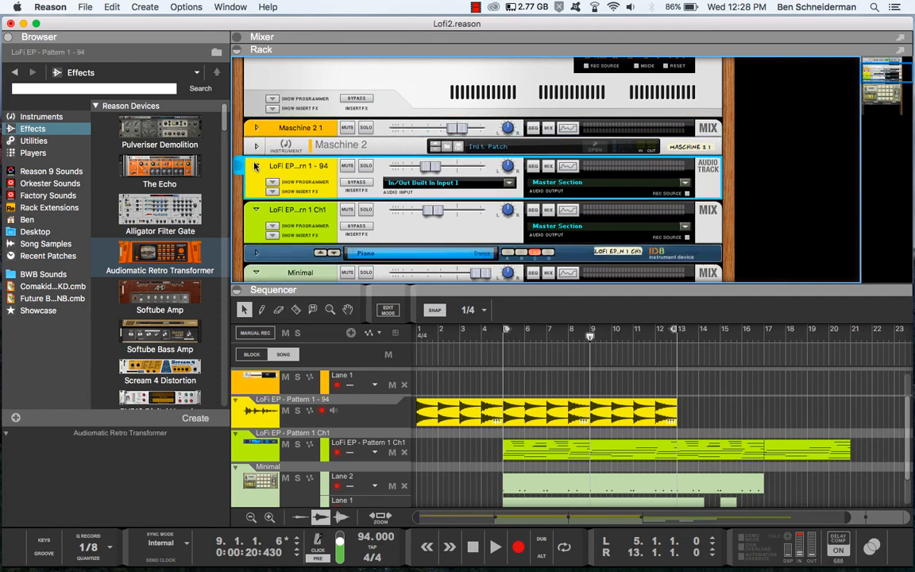
left_click(255, 166)
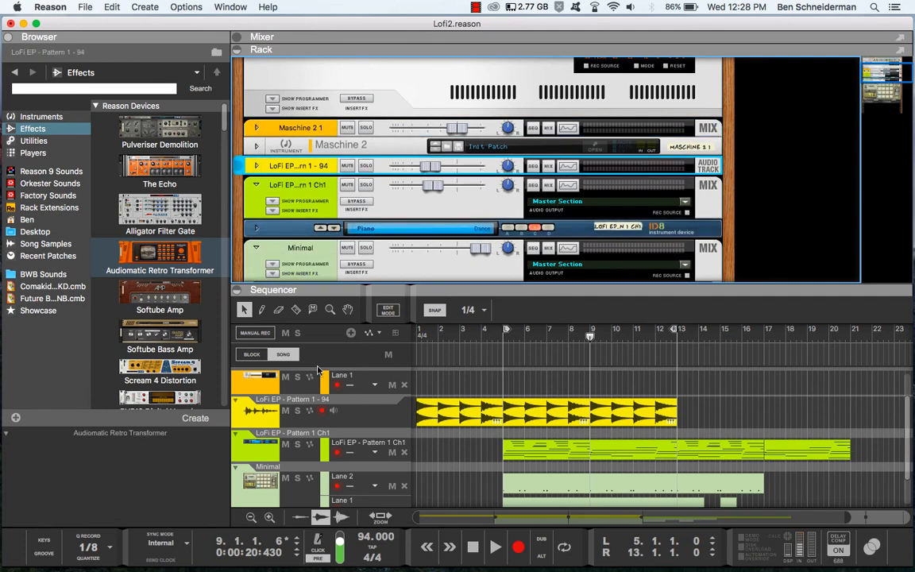
left_click(256, 184)
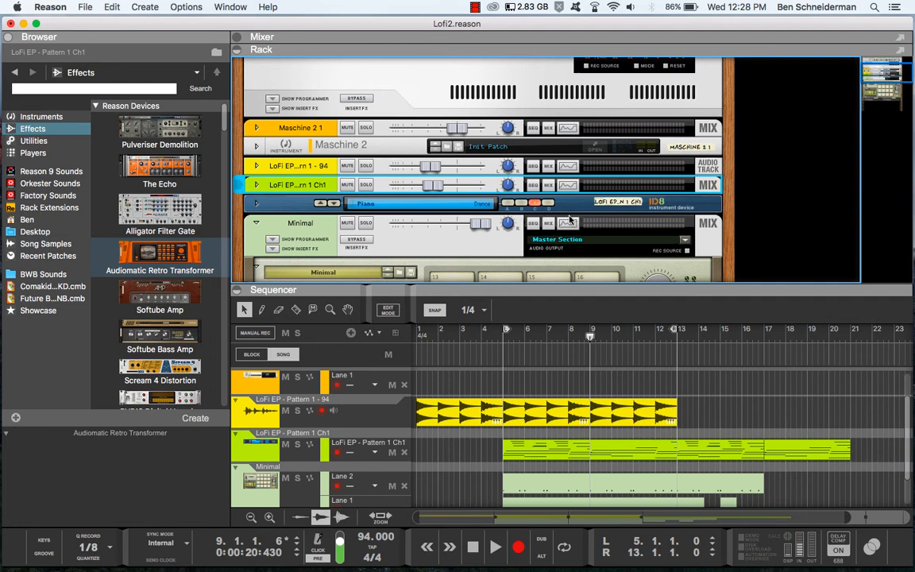
left_click(255, 186)
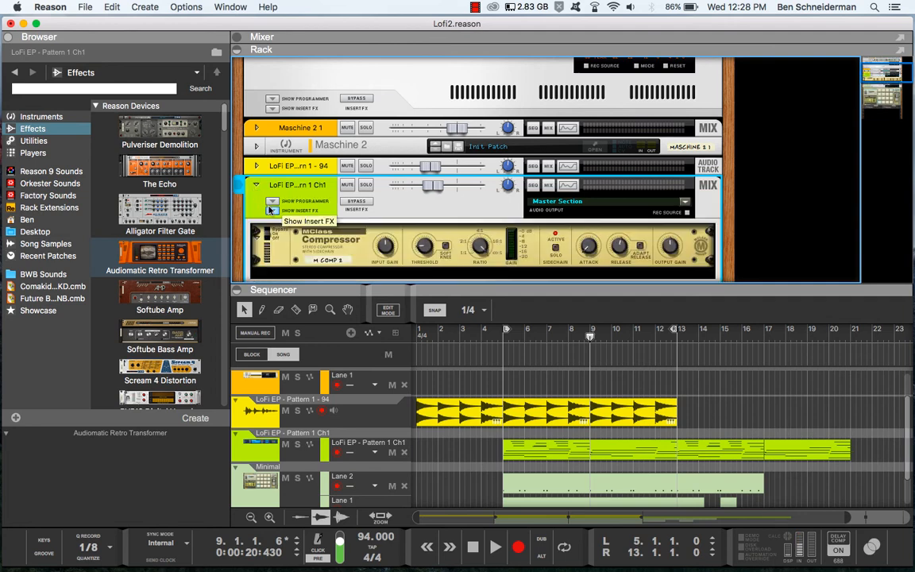
left_click(271, 209)
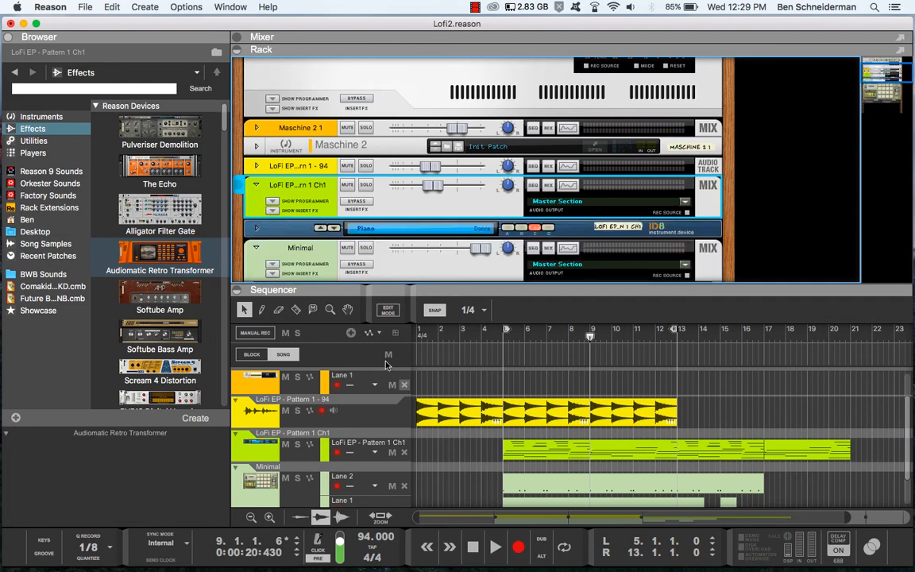
left_click(255, 185)
Examine the Minimal Kong drum device and the two Spider Audio devices below it
scroll(330, 236, "down", 5)
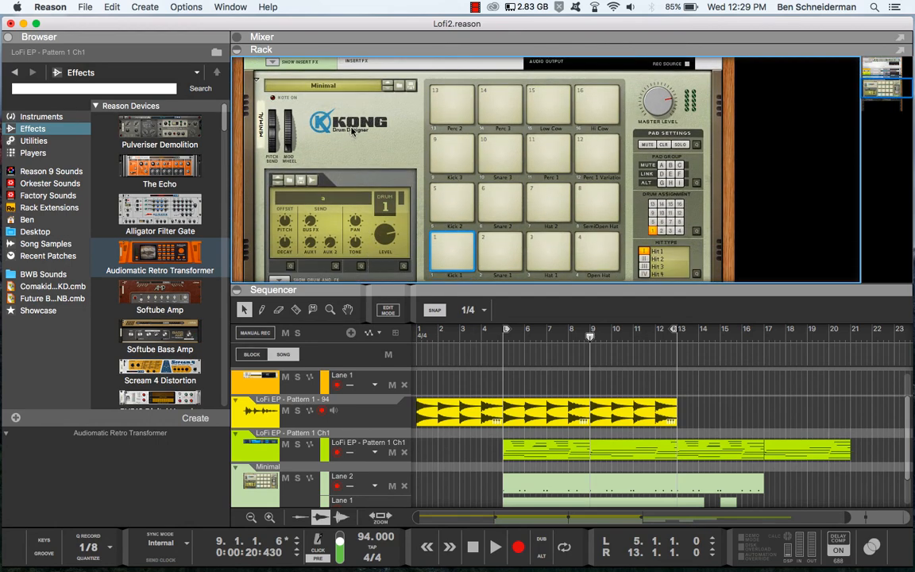
scroll(429, 187, "down", 3)
scroll(433, 184, "down", 2)
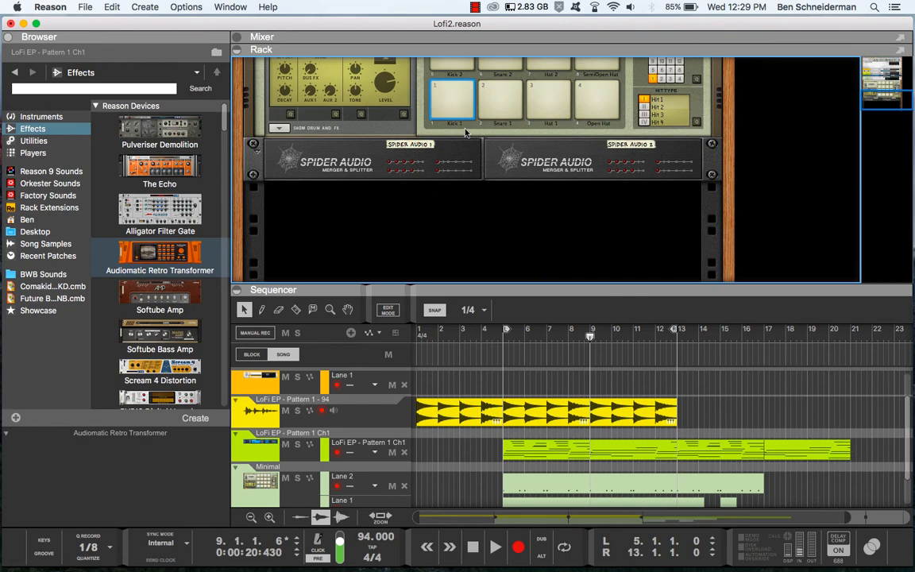
Show the Master Section's insert effects, examine the Audiomatic, both Maximizers and Vinyl, and hide the effects again
scroll(586, 171, "up", 10)
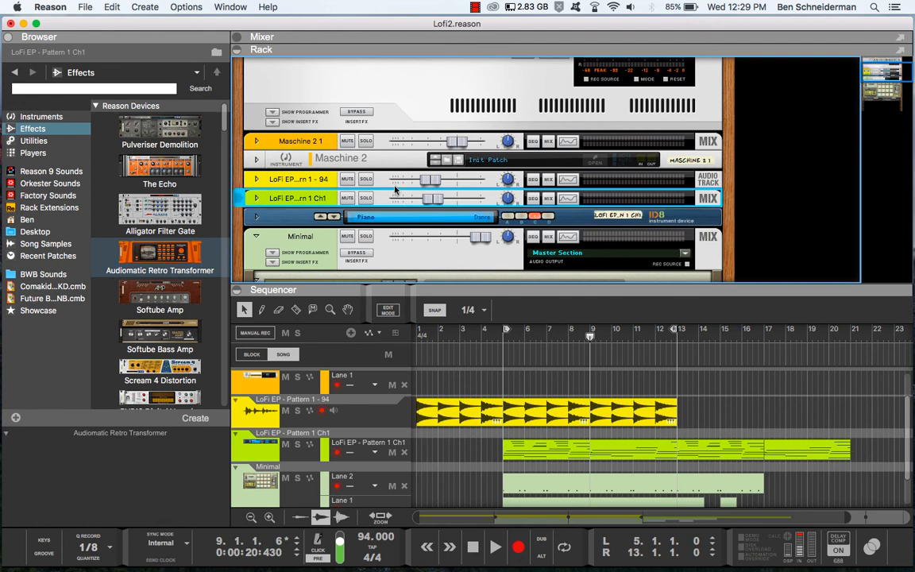
scroll(376, 184, "up", 1)
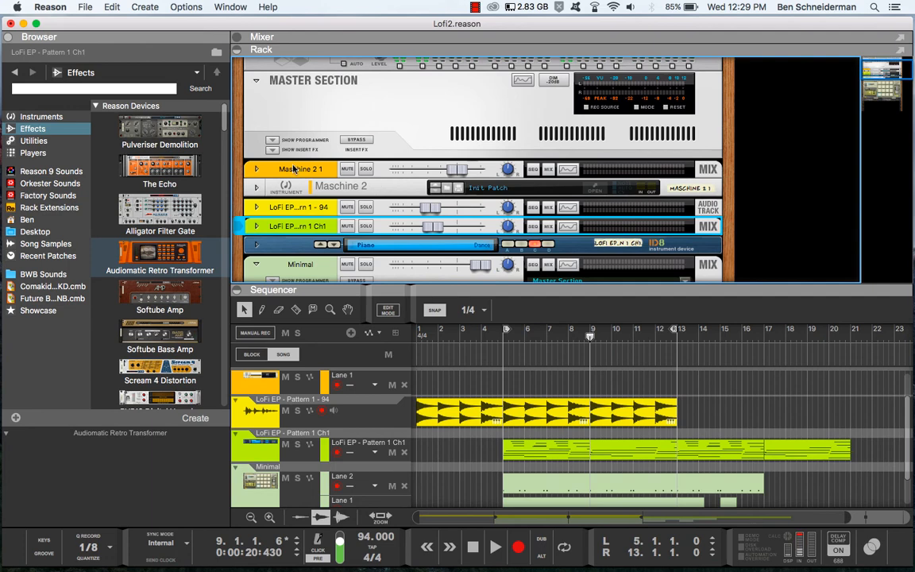
left_click(273, 149)
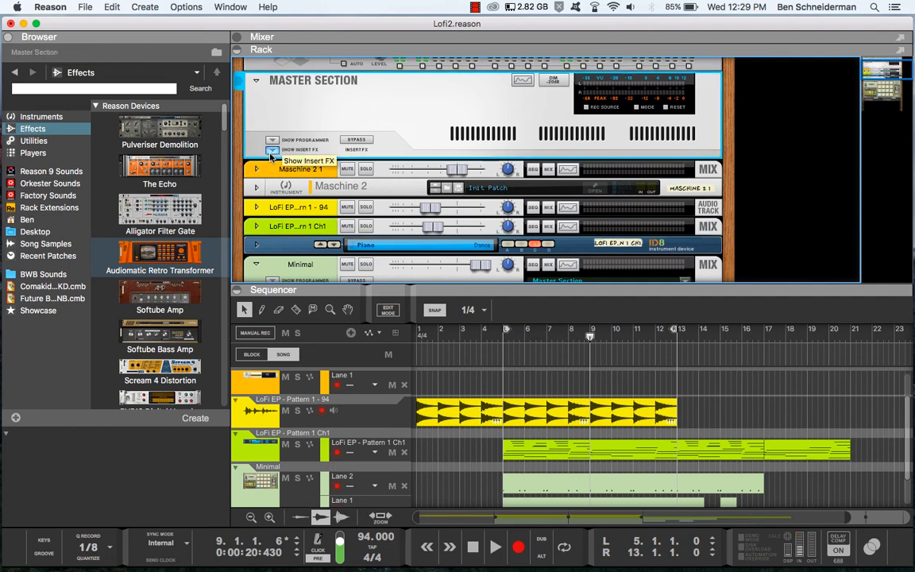
scroll(355, 219, "down", 5)
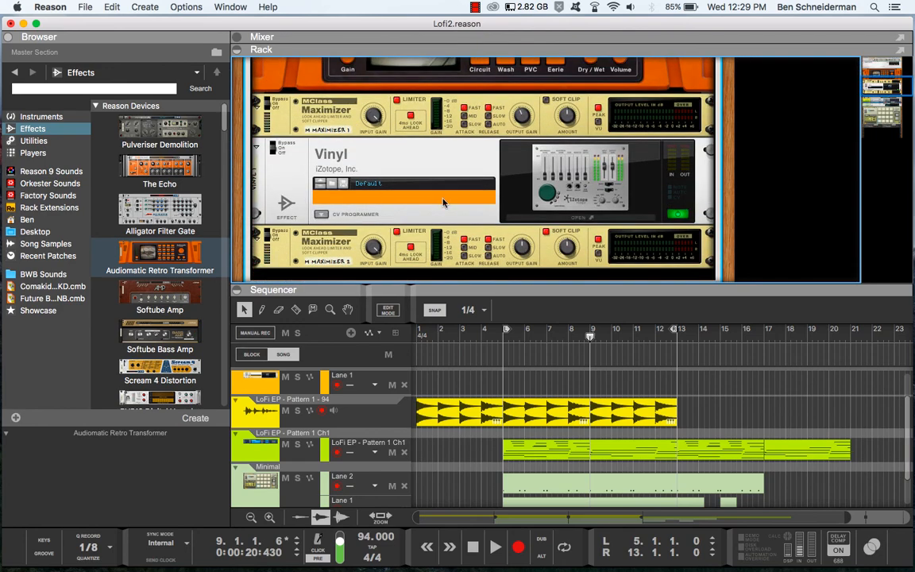
scroll(387, 154, "up", 3)
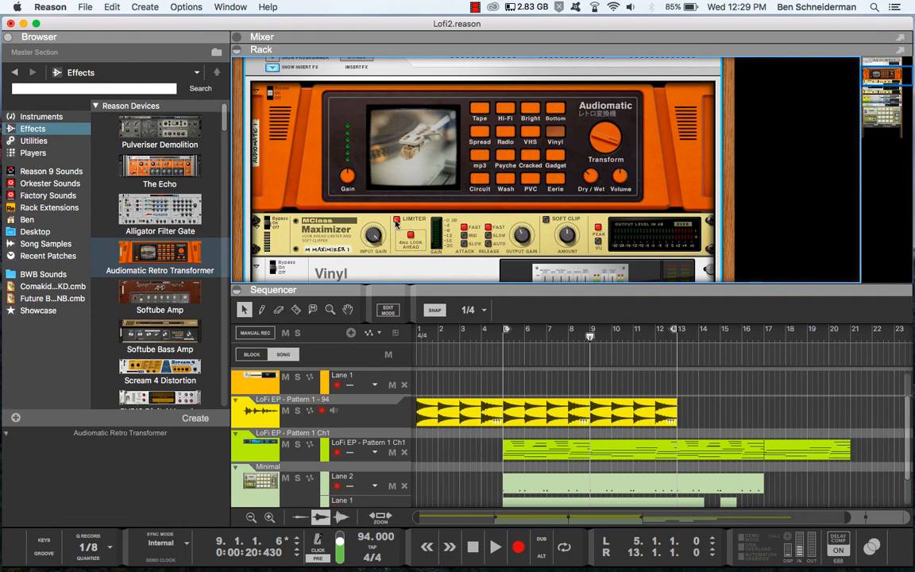
scroll(291, 205, "down", 4)
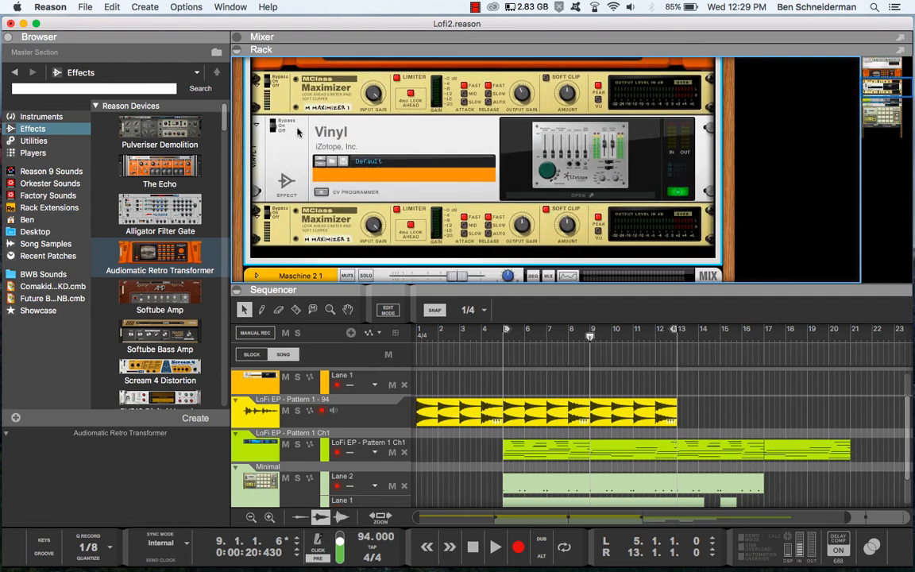
scroll(336, 103, "up", 6)
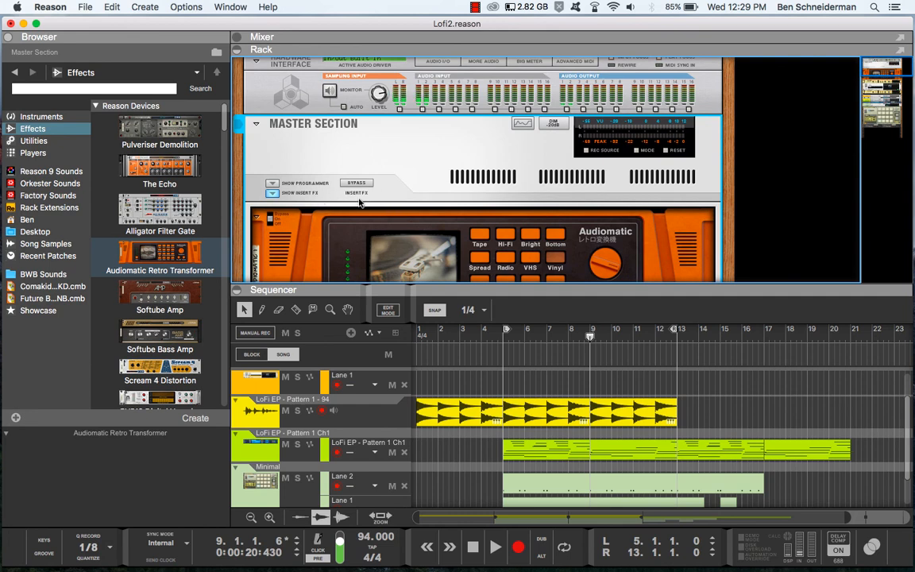
left_click(273, 193)
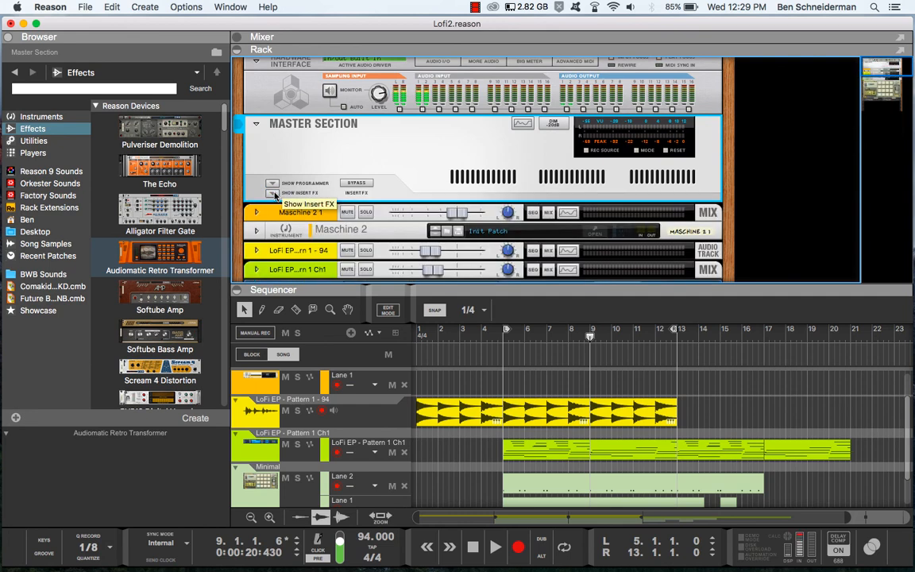